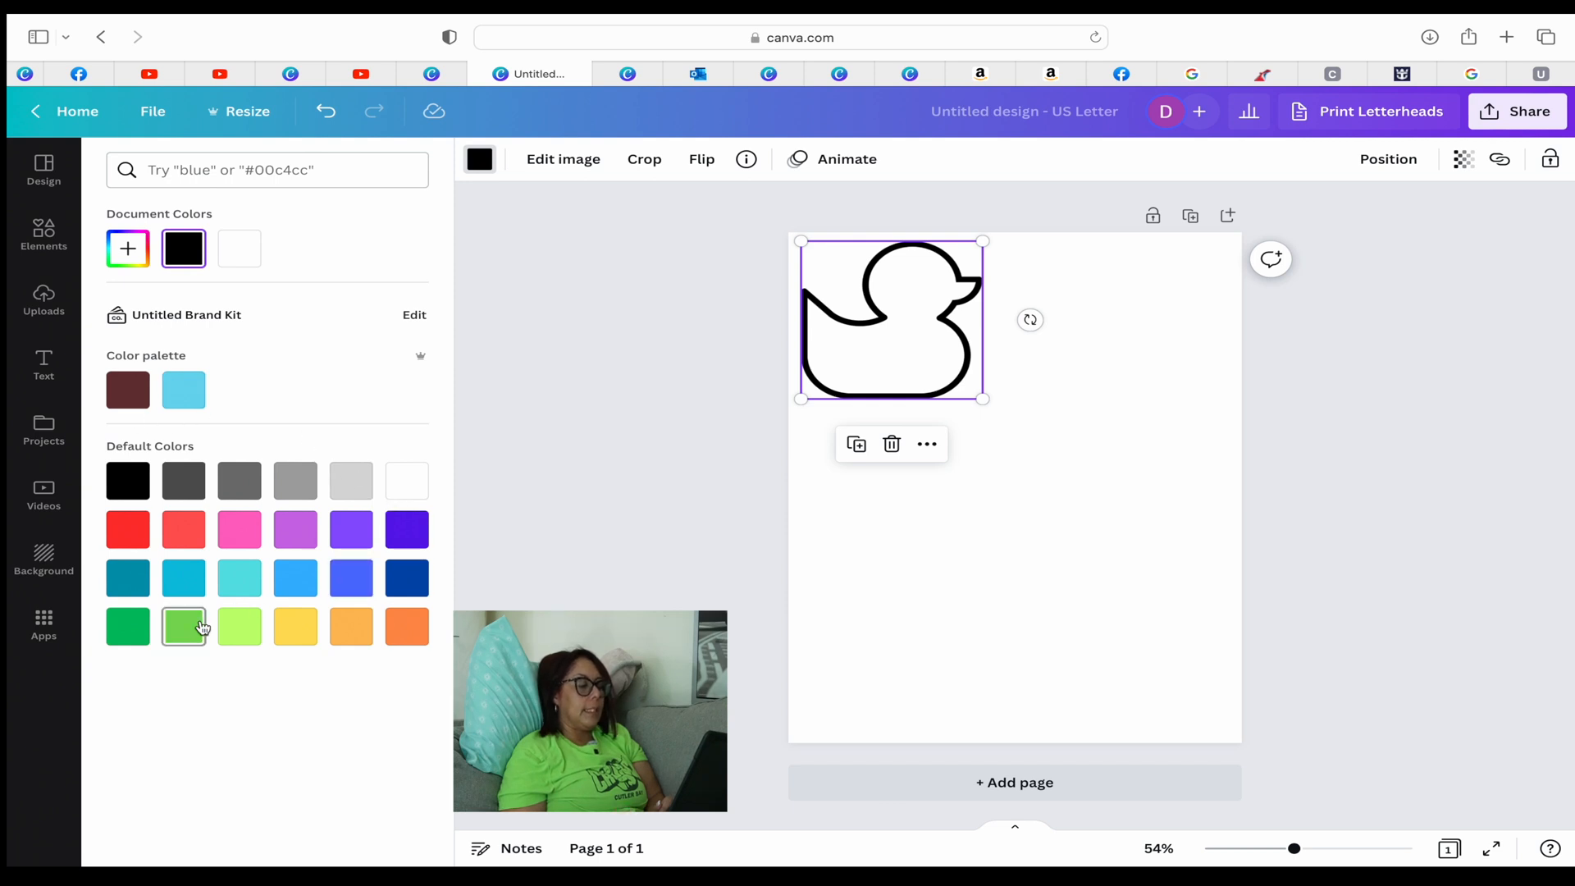
# - Recolor the duck outline green and shrink it to a small size in the upper-left corner of the page
pyautogui.click(129, 628)
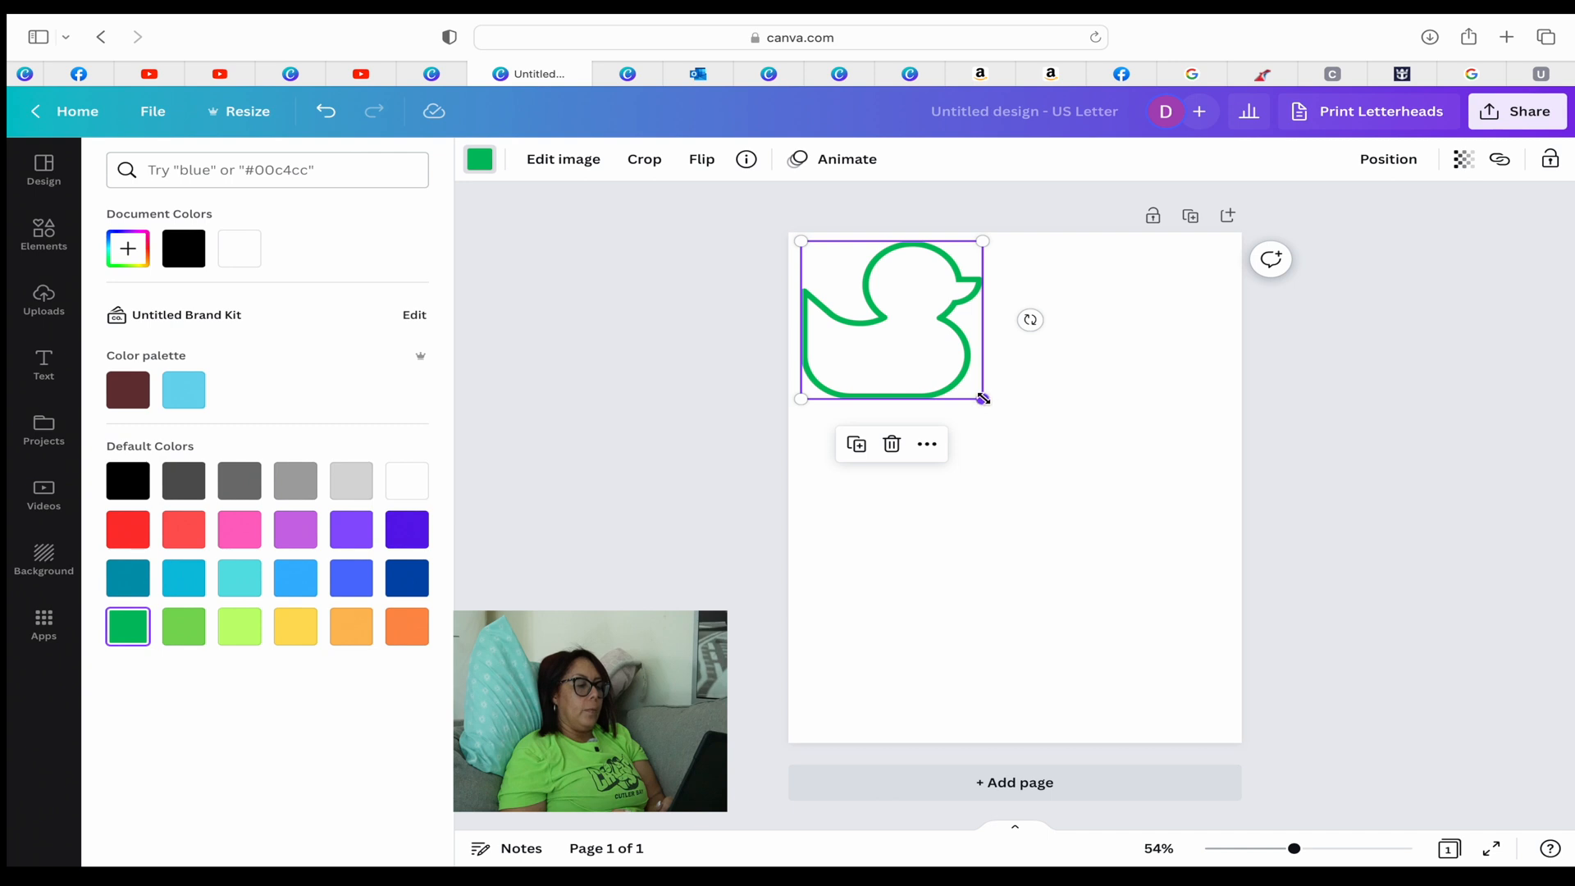
pyautogui.moveTo(983, 399)
pyautogui.mouseDown()
pyautogui.moveTo(961, 380)
pyautogui.moveTo(989, 404)
pyautogui.mouseUp()
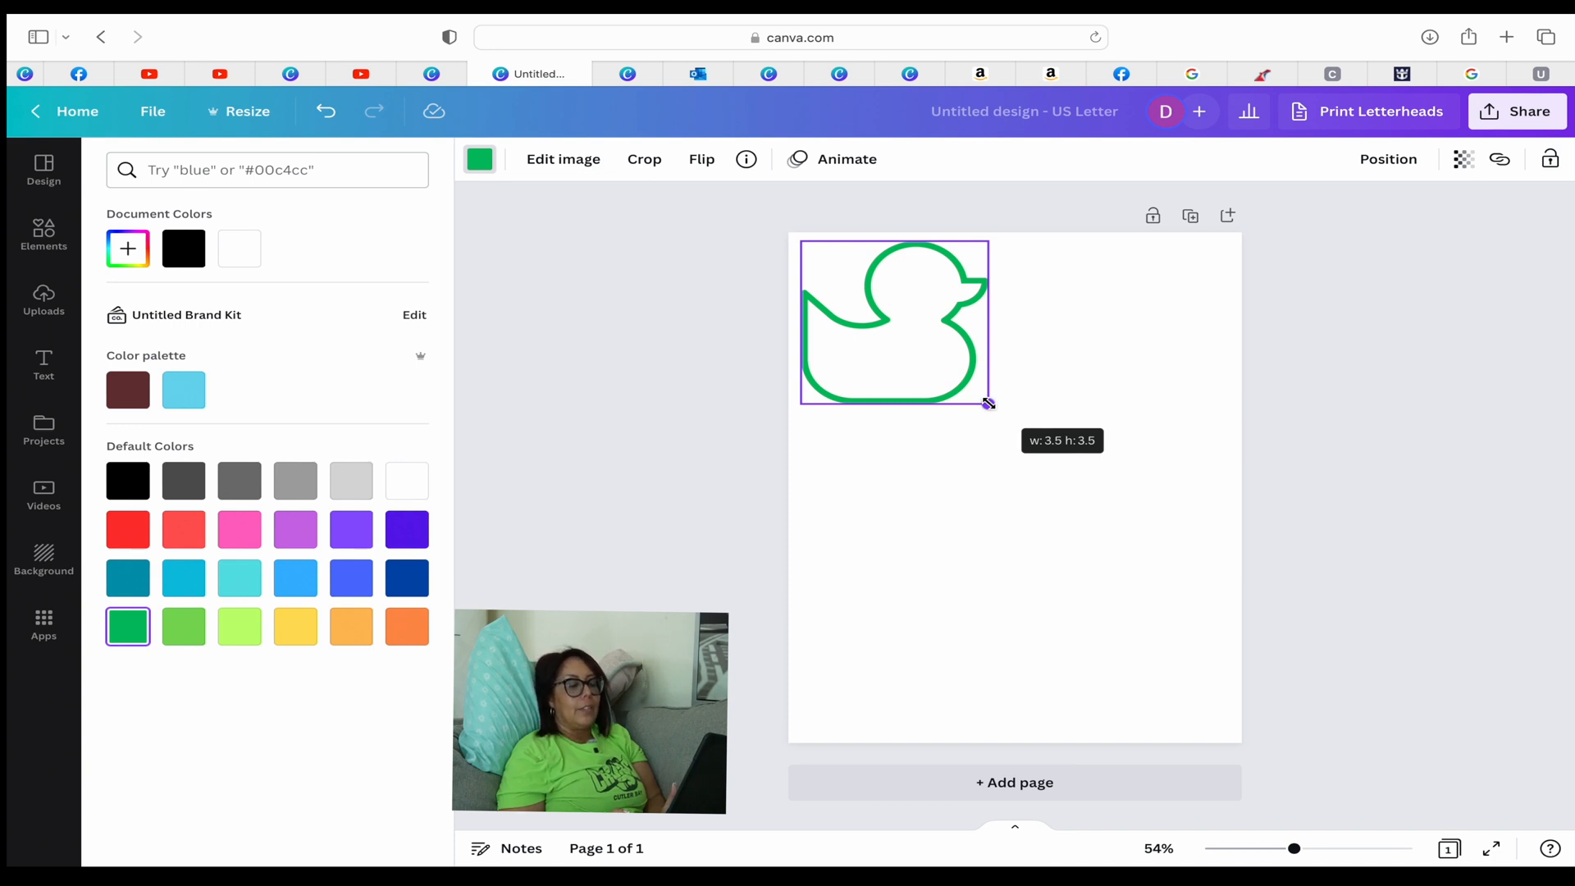
pyautogui.moveTo(989, 404); pyautogui.dragTo(912, 337)
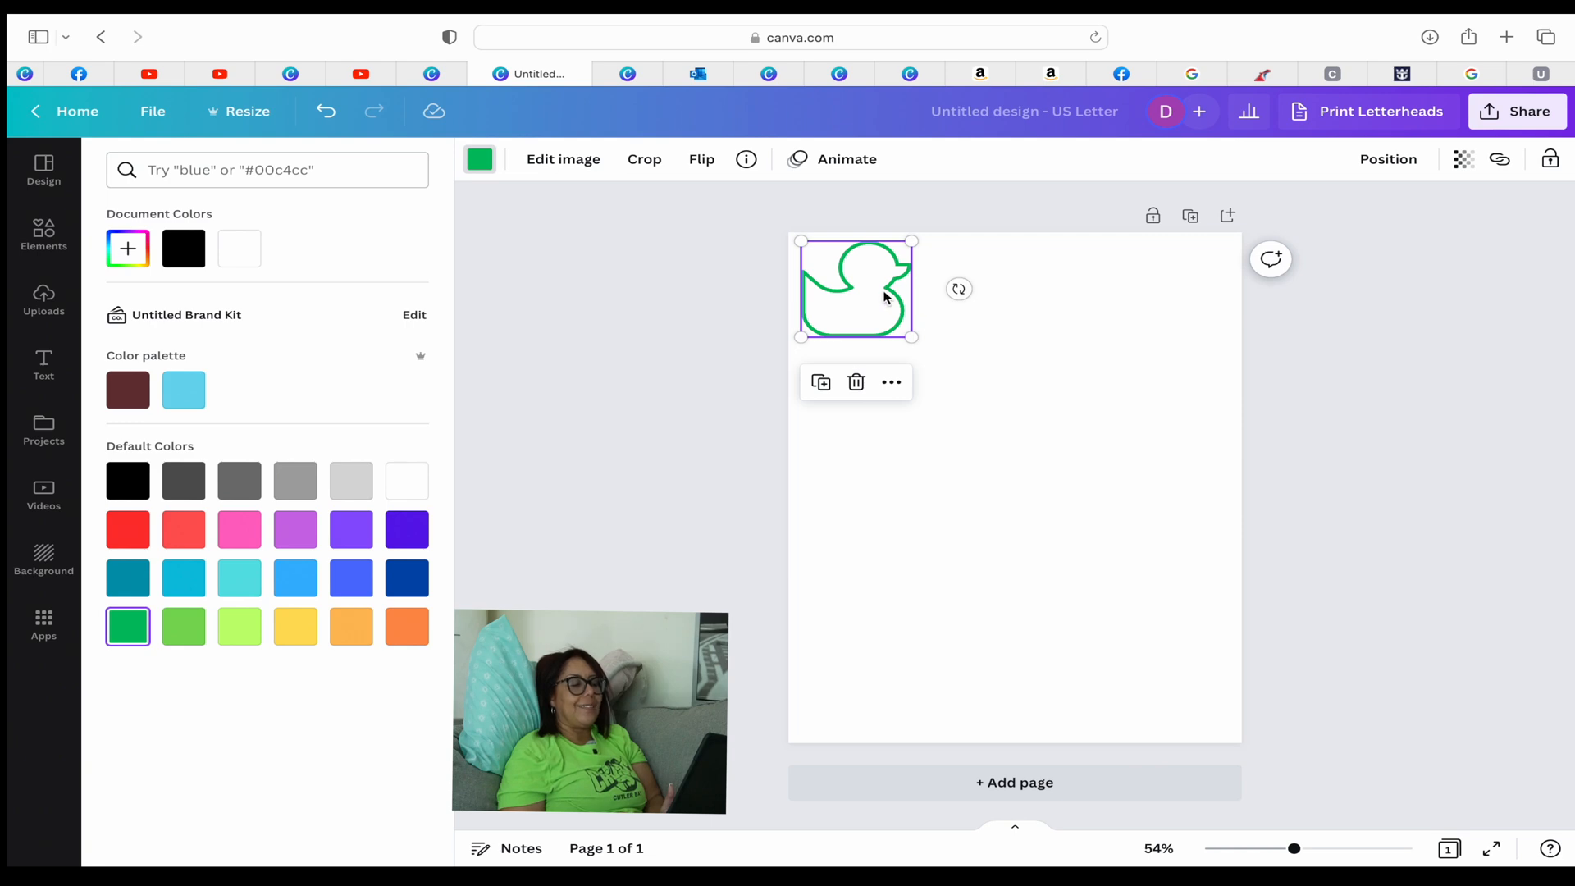
# - Add body text under the duck reading "On Deck With CB", "Miami, Fl" and "Carnival Sunrise March 16-20, 2023"
pyautogui.click(39, 368)
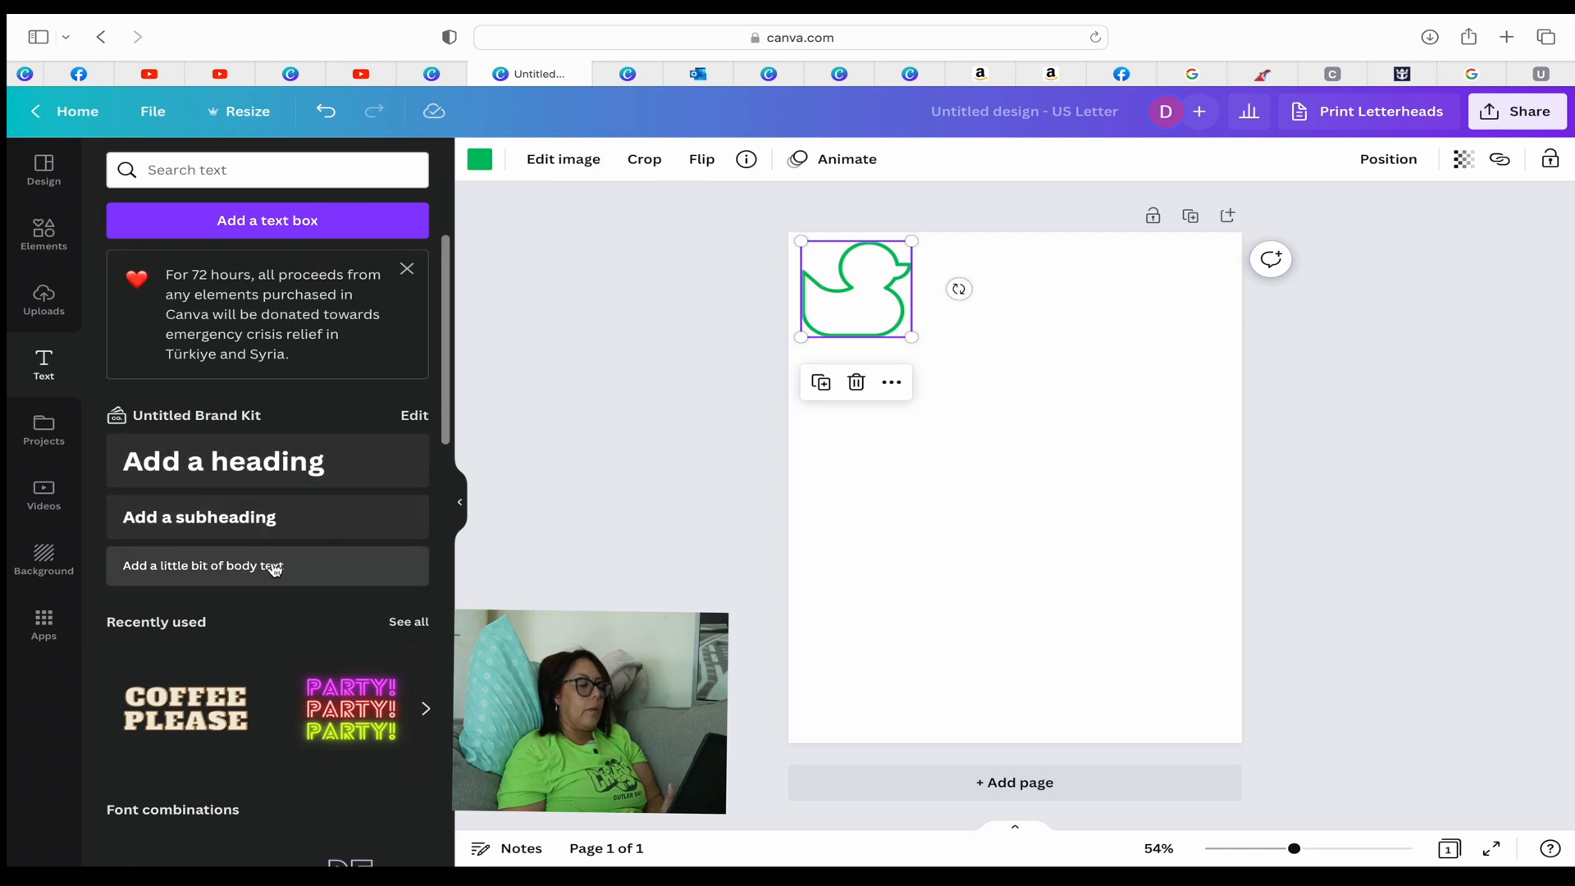
pyautogui.click(274, 569)
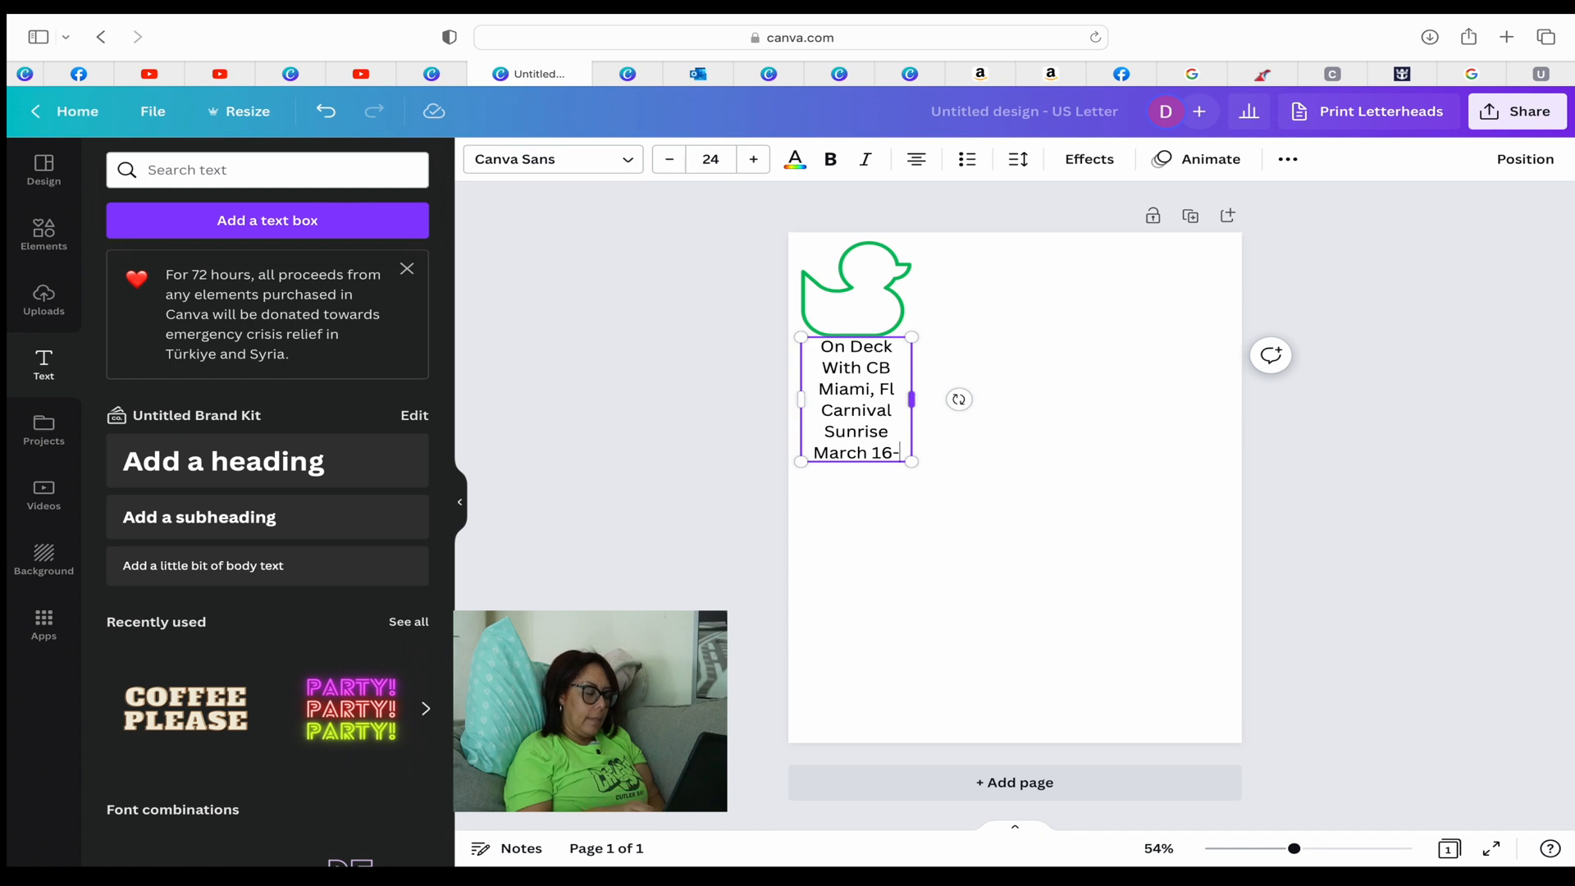
pyautogui.write('20')
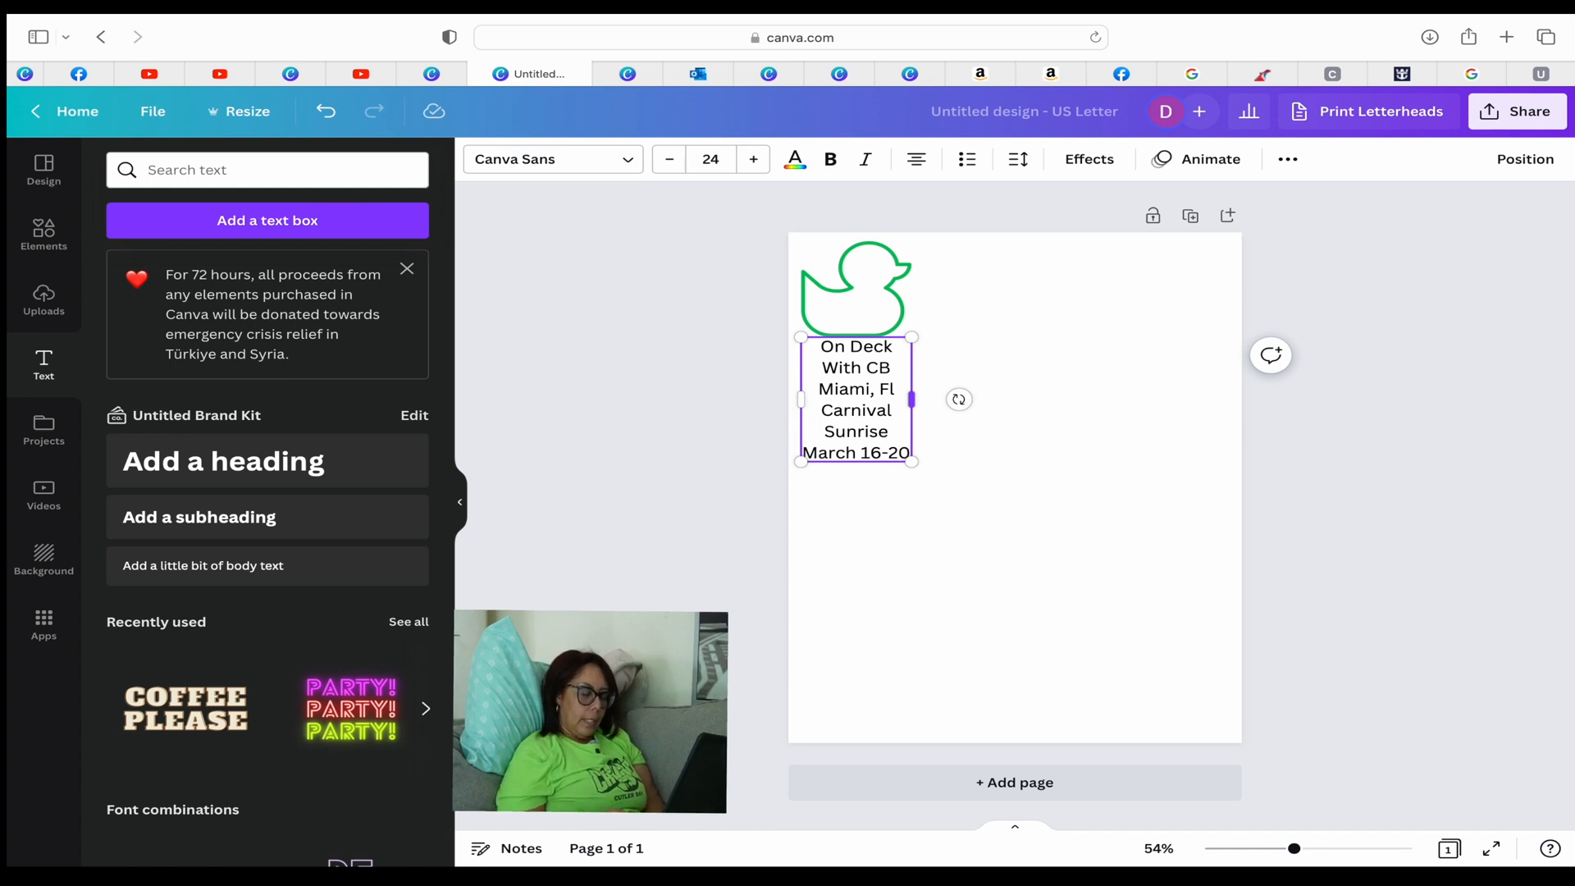
pyautogui.write(', ')
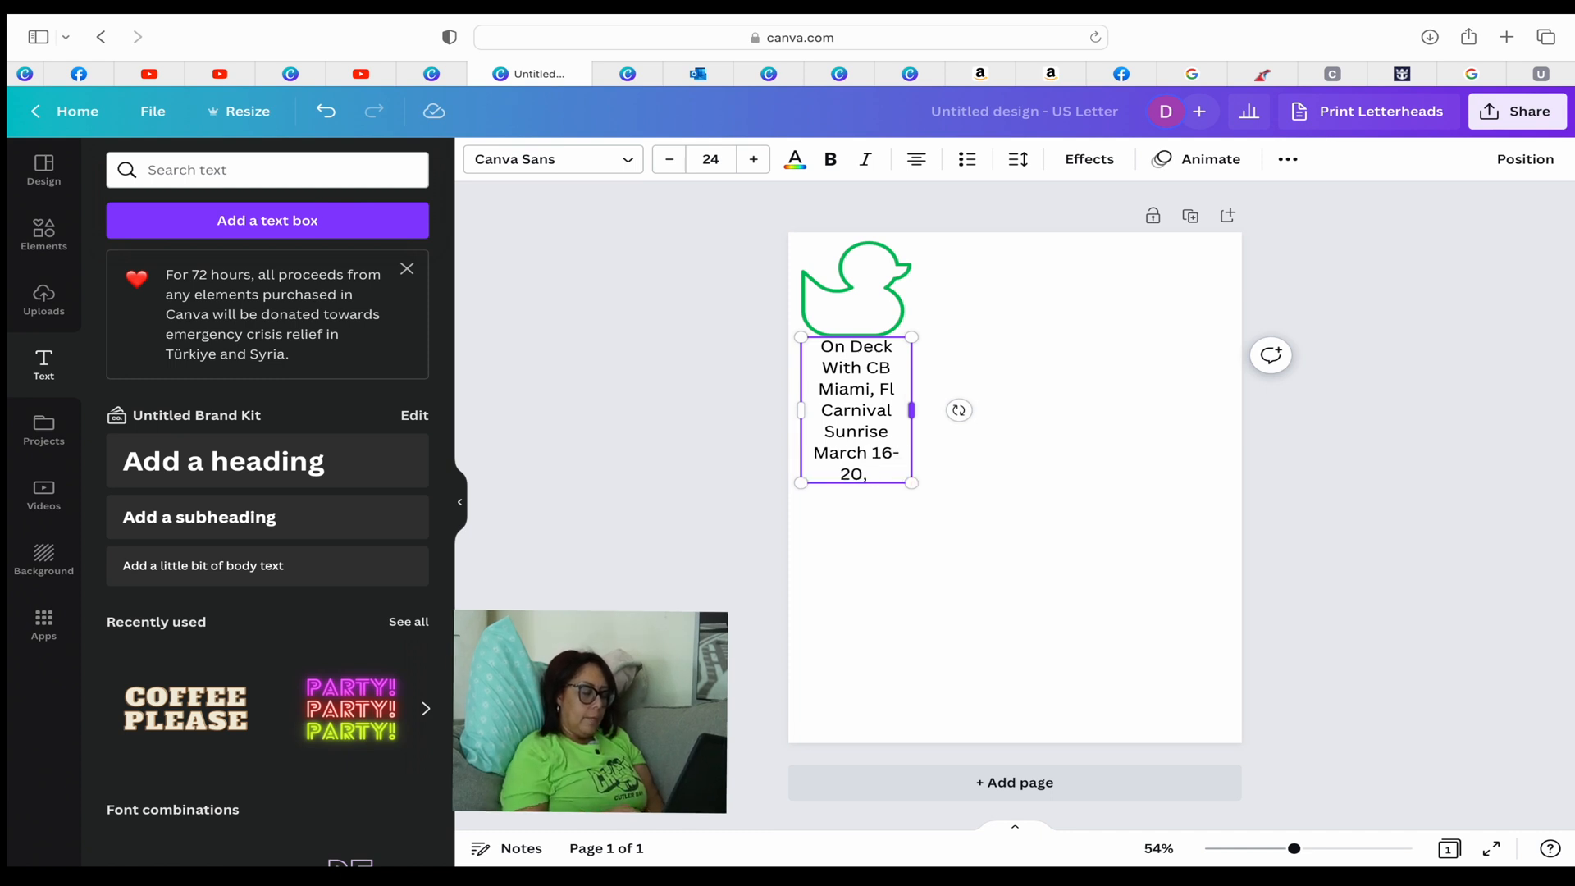
pyautogui.write('2023')
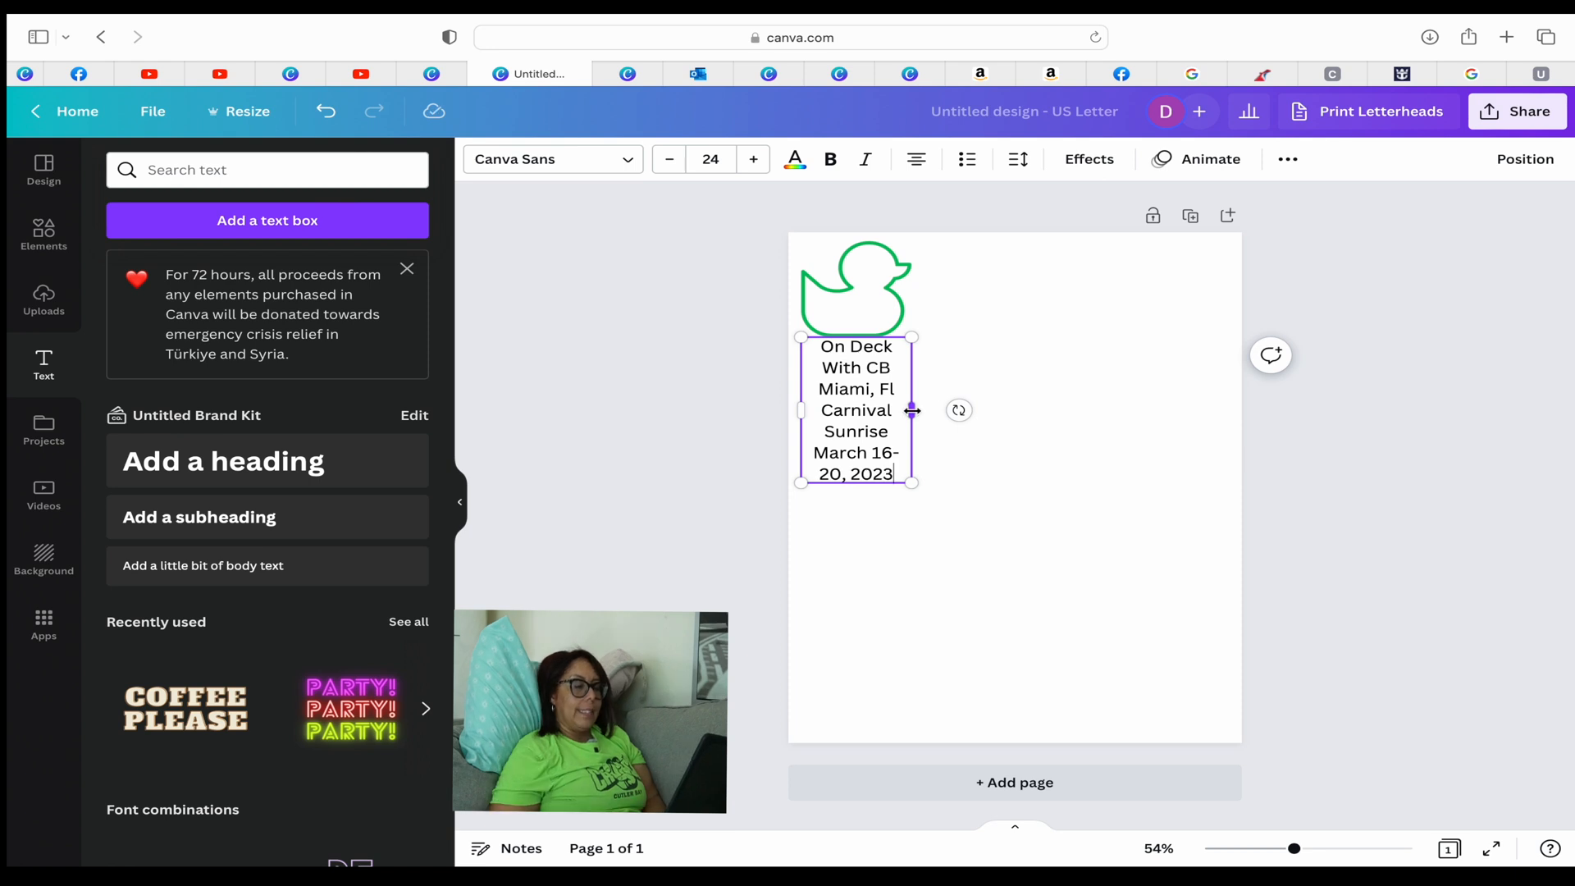
pyautogui.moveTo(914, 410); pyautogui.dragTo(1109, 401)
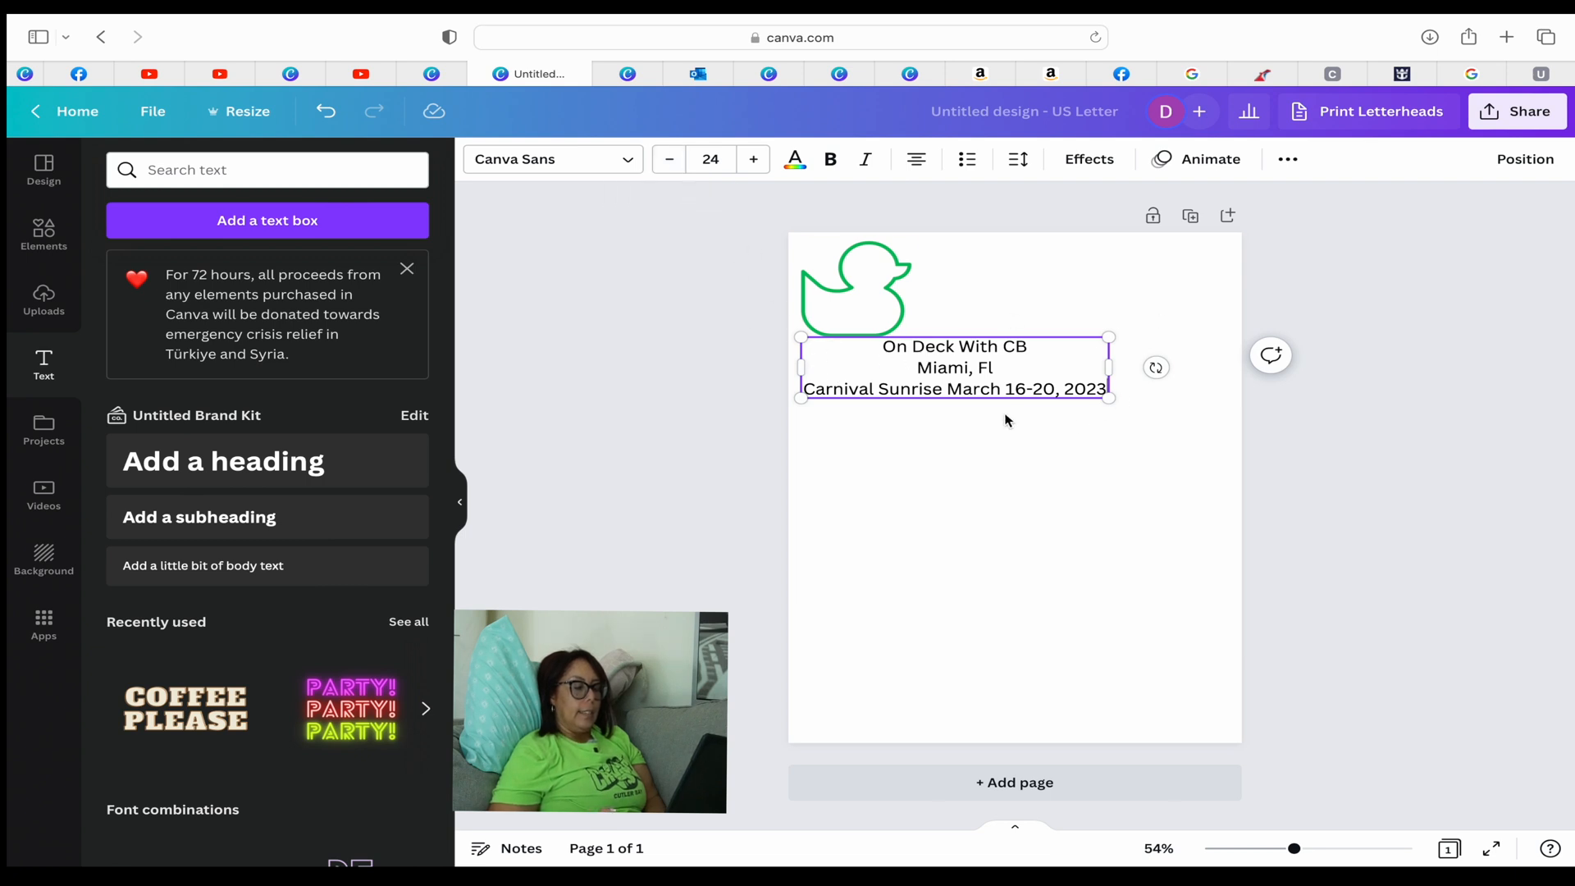
pyautogui.click(670, 161)
pyautogui.click(671, 161)
pyautogui.click(326, 111)
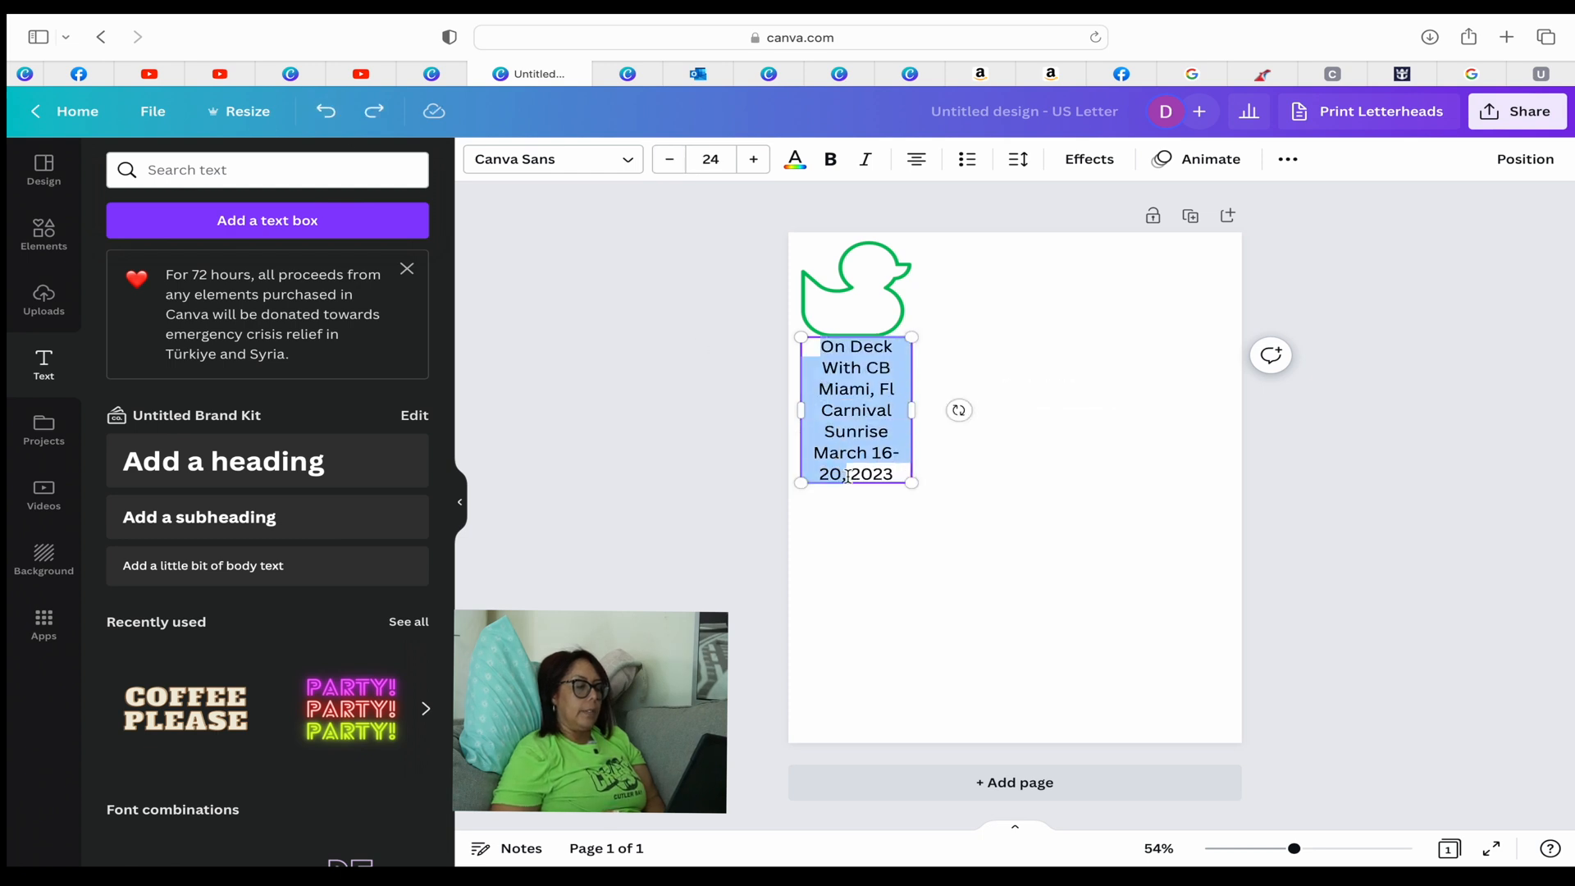
# - Shrink the whole text block to size 5 and place it inside the lower body of the duck
pyautogui.moveTo(848, 476); pyautogui.dragTo(898, 479)
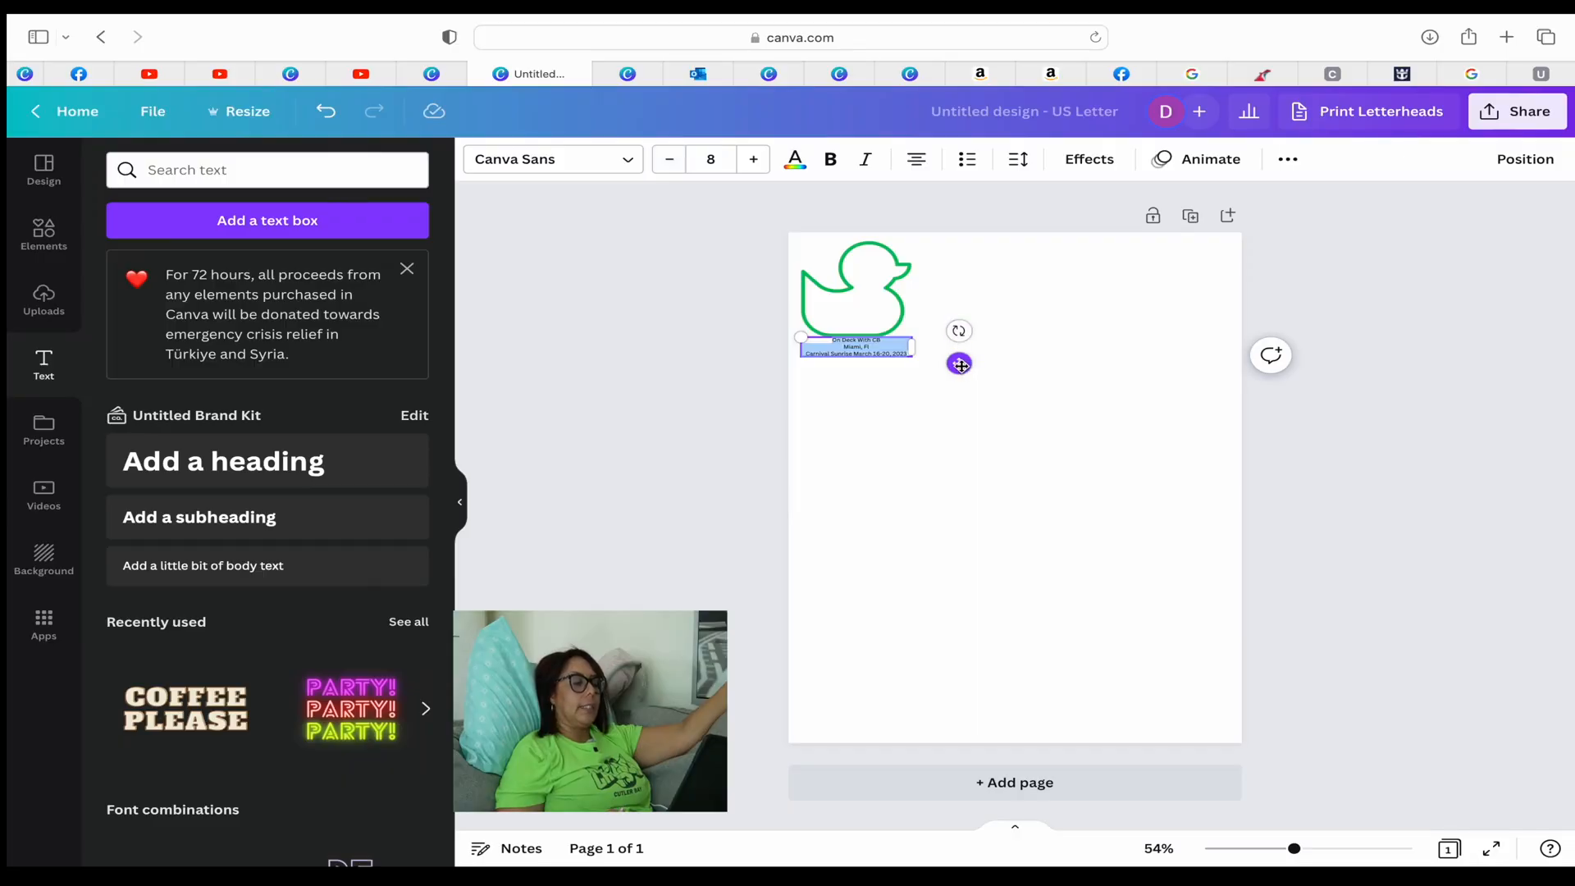
pyautogui.moveTo(960, 365); pyautogui.dragTo(957, 332)
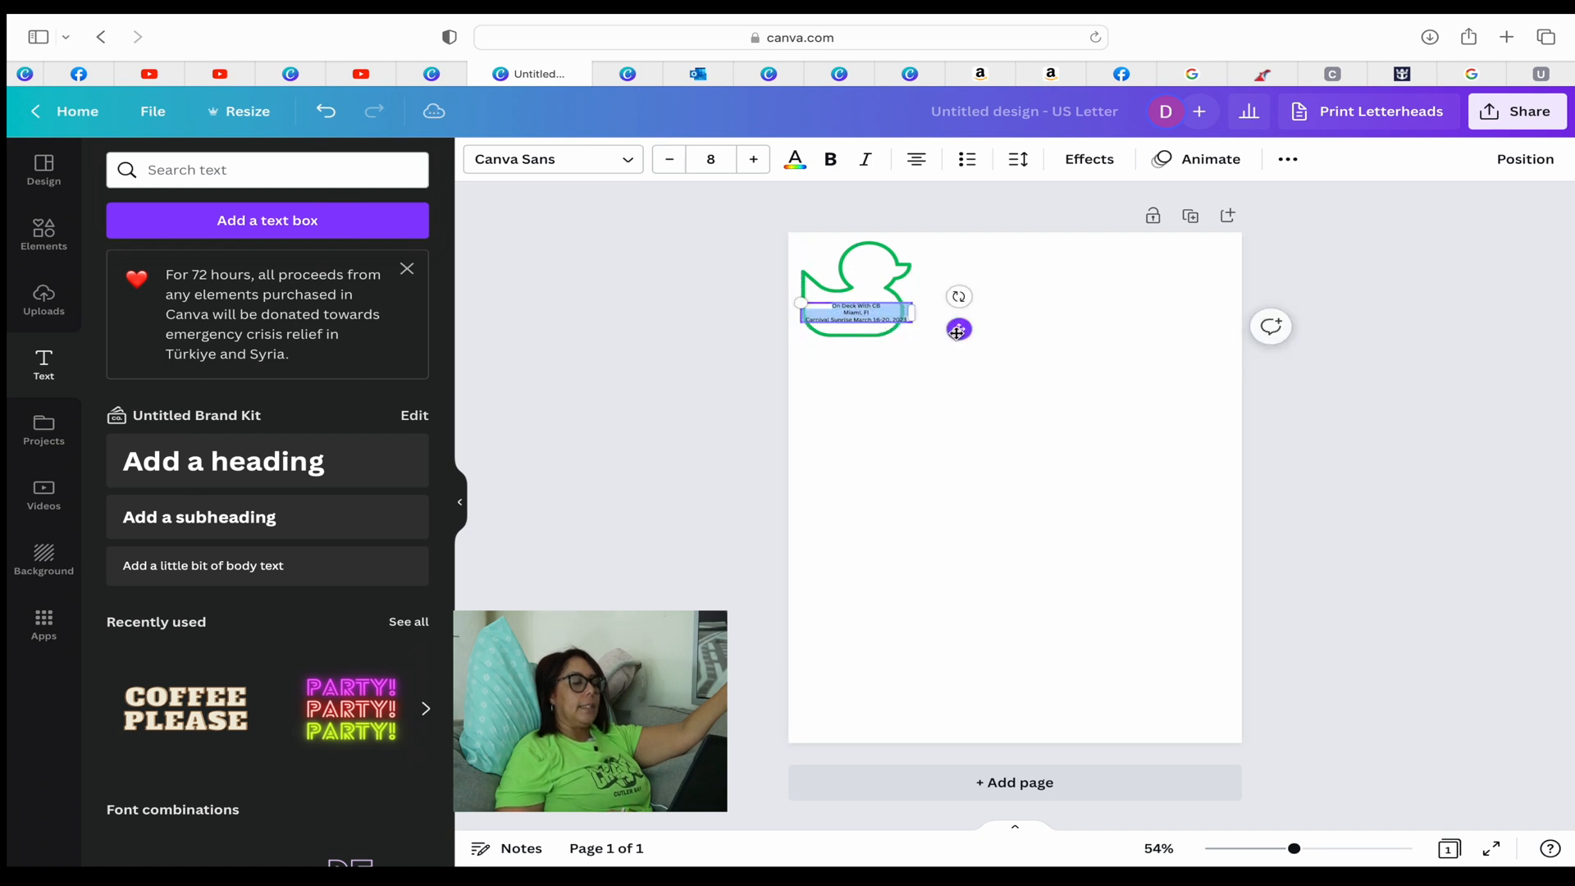
pyautogui.click(675, 156)
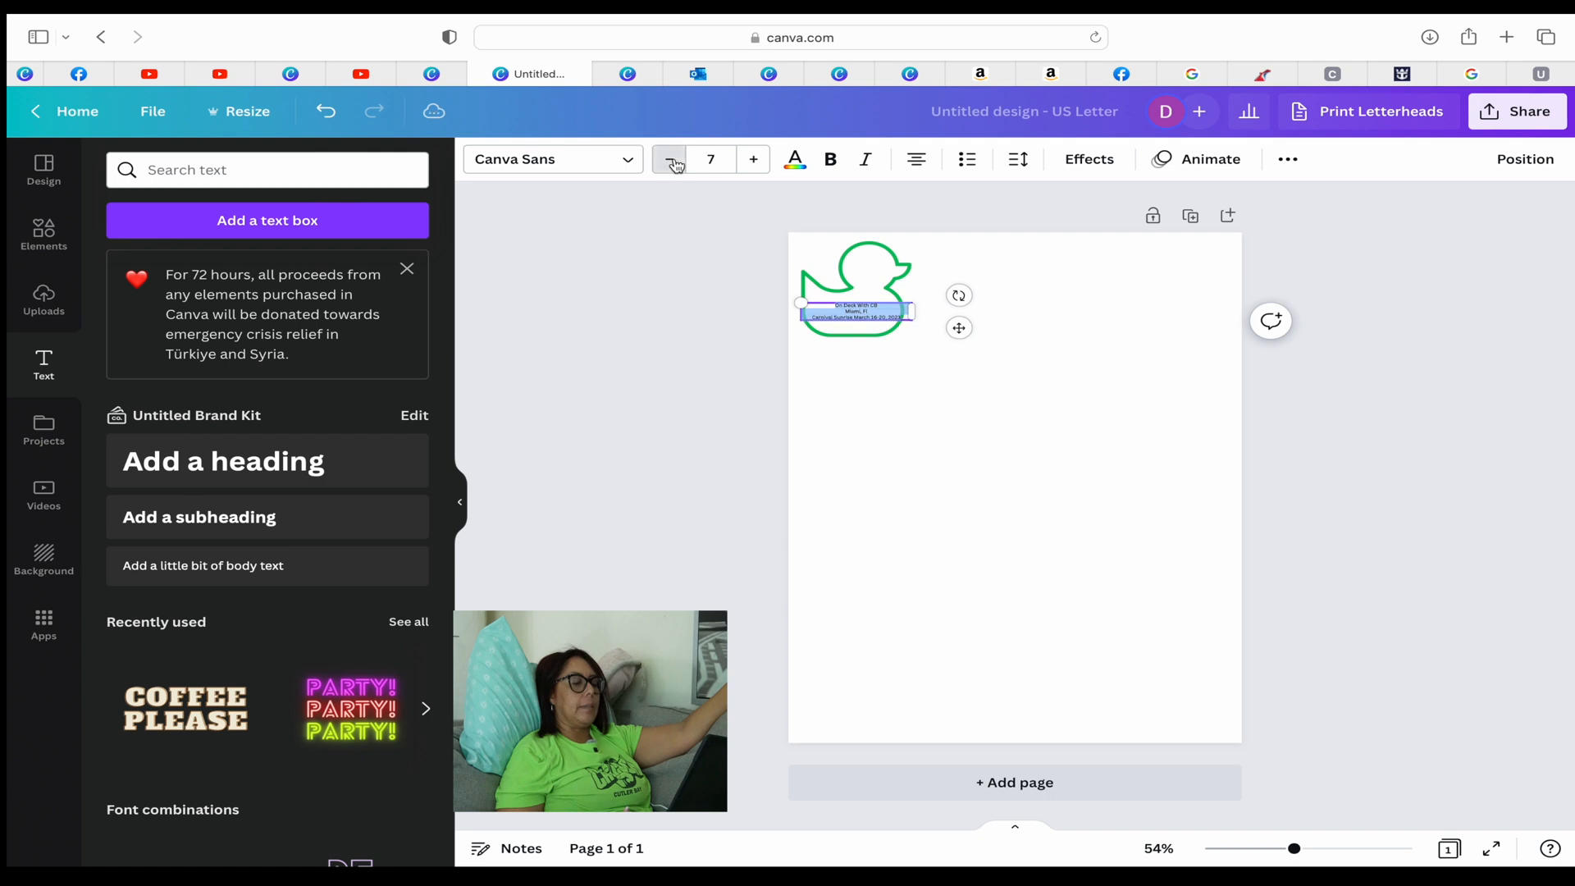
pyautogui.click(674, 156)
pyautogui.click(674, 156)
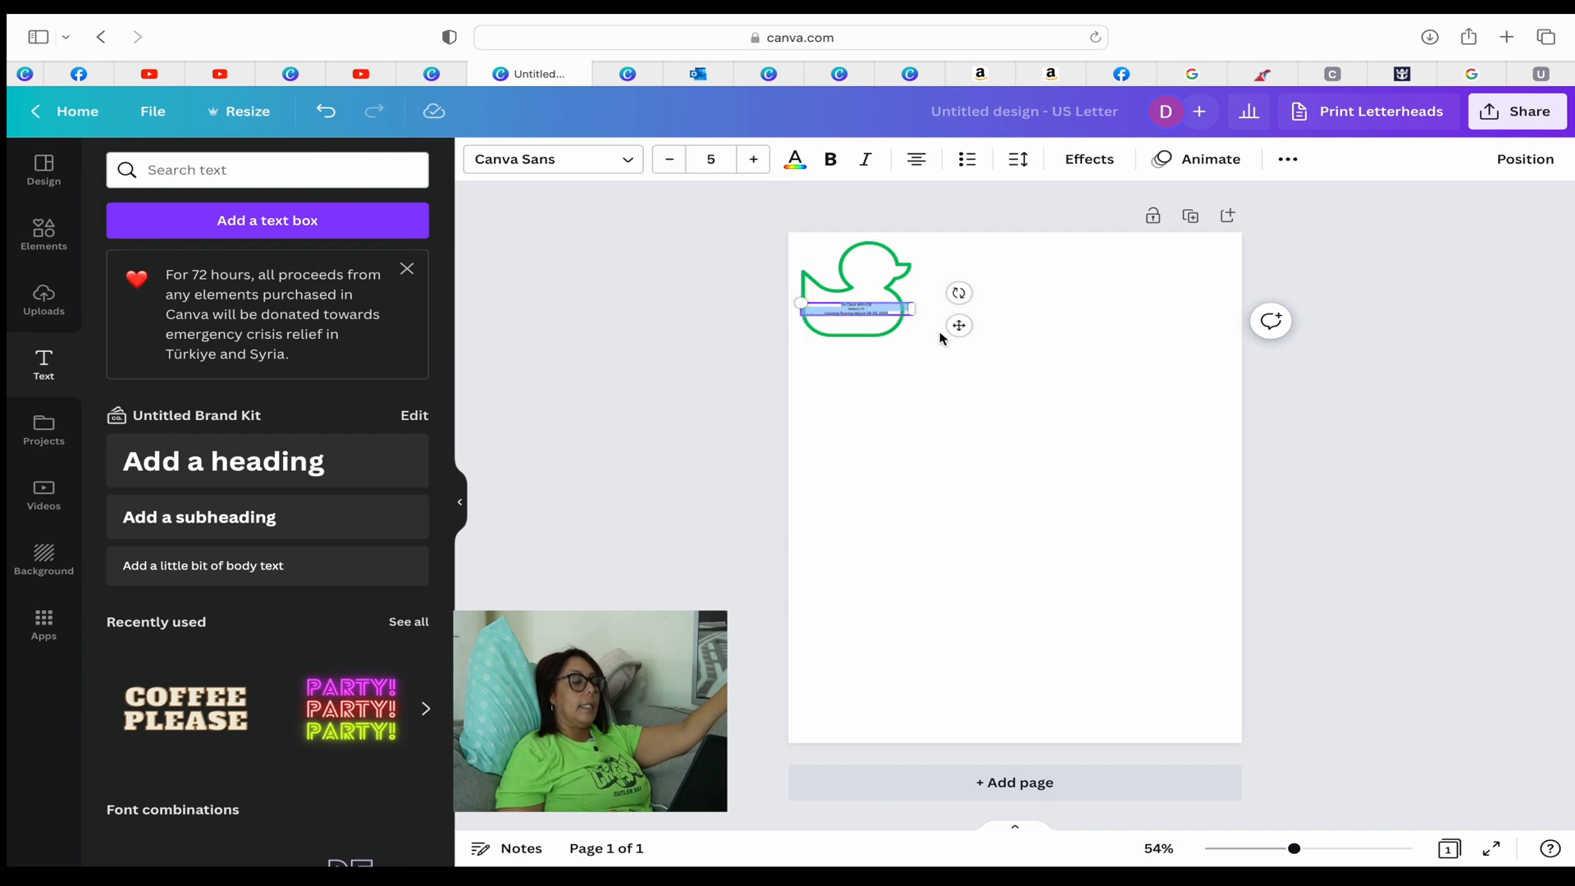
pyautogui.moveTo(960, 325); pyautogui.dragTo(959, 337)
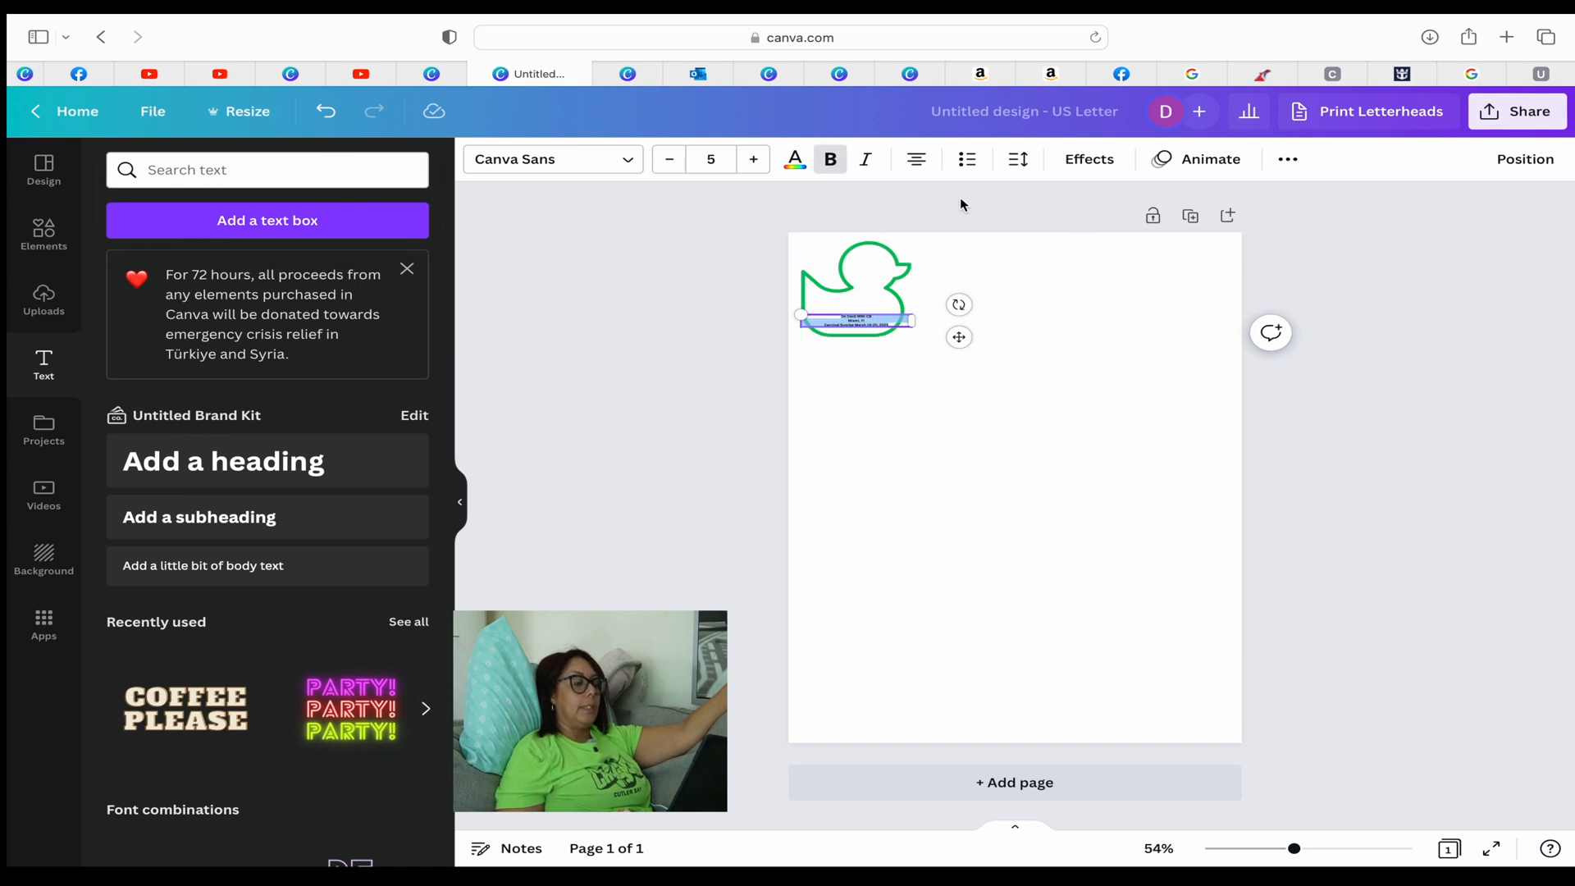
# - Set the text to size 20 and place small Facebook and Instagram icons before its first line and a YouTube icon after it
pyautogui.click(751, 159)
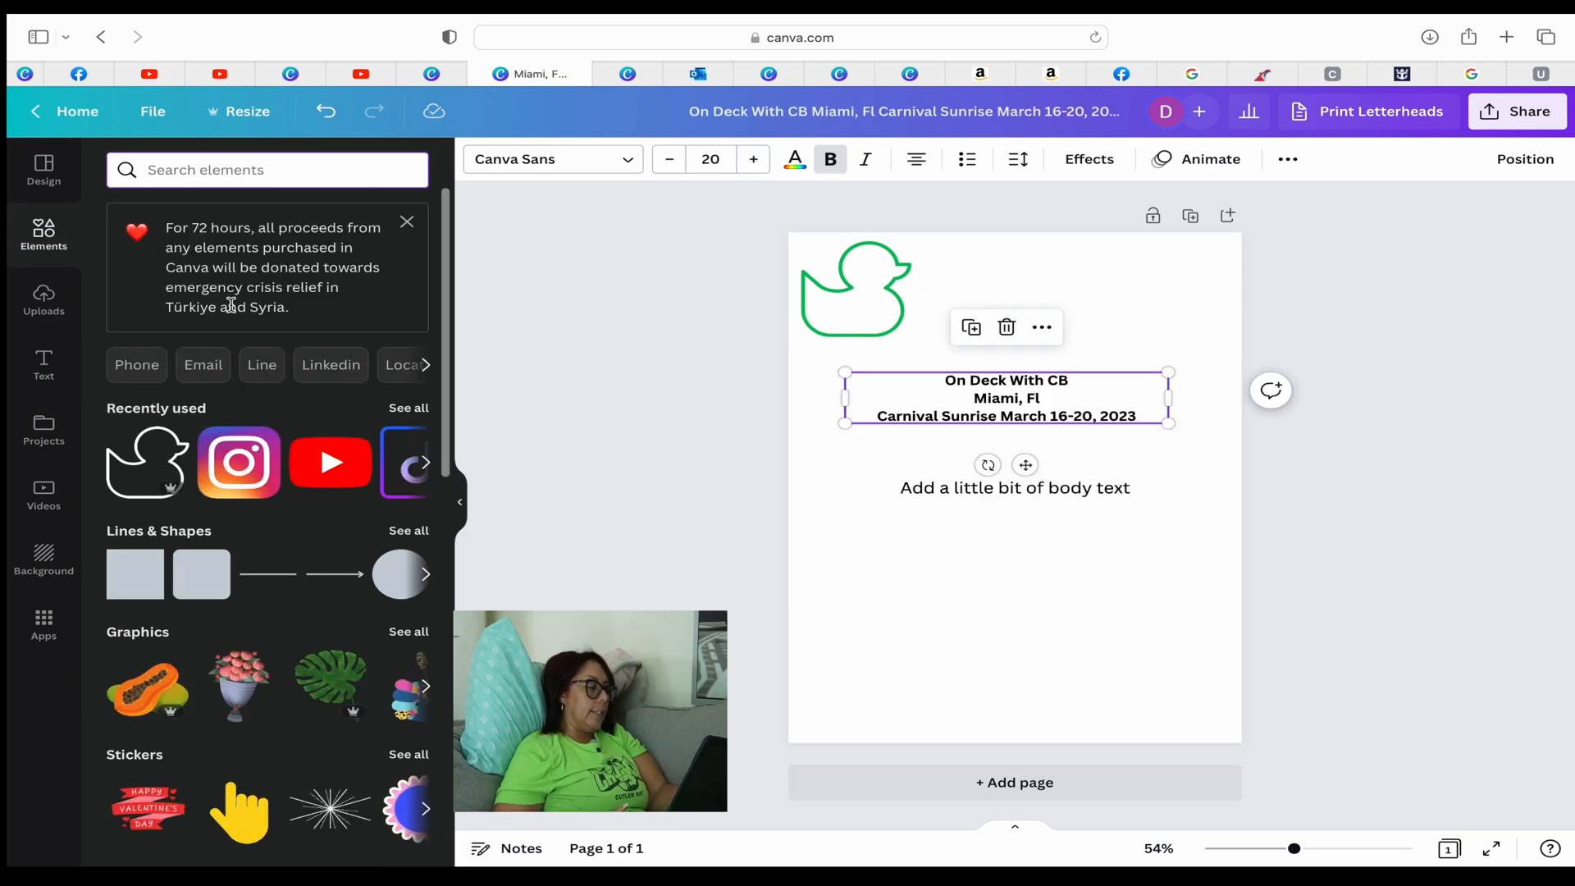
pyautogui.click(251, 487)
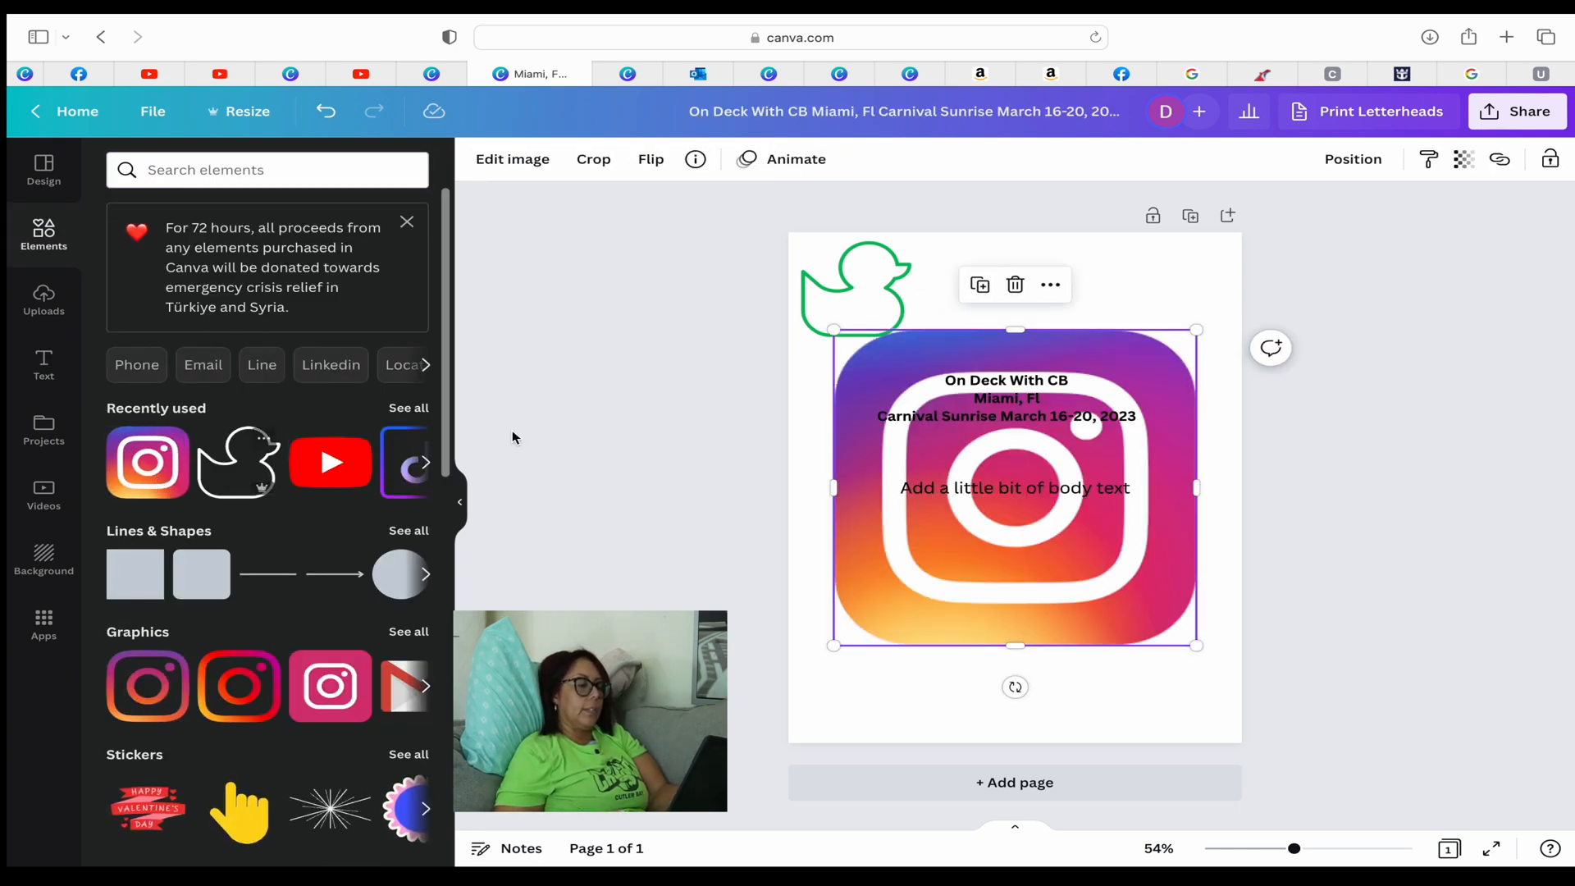
pyautogui.moveTo(834, 328); pyautogui.dragTo(1200, 677)
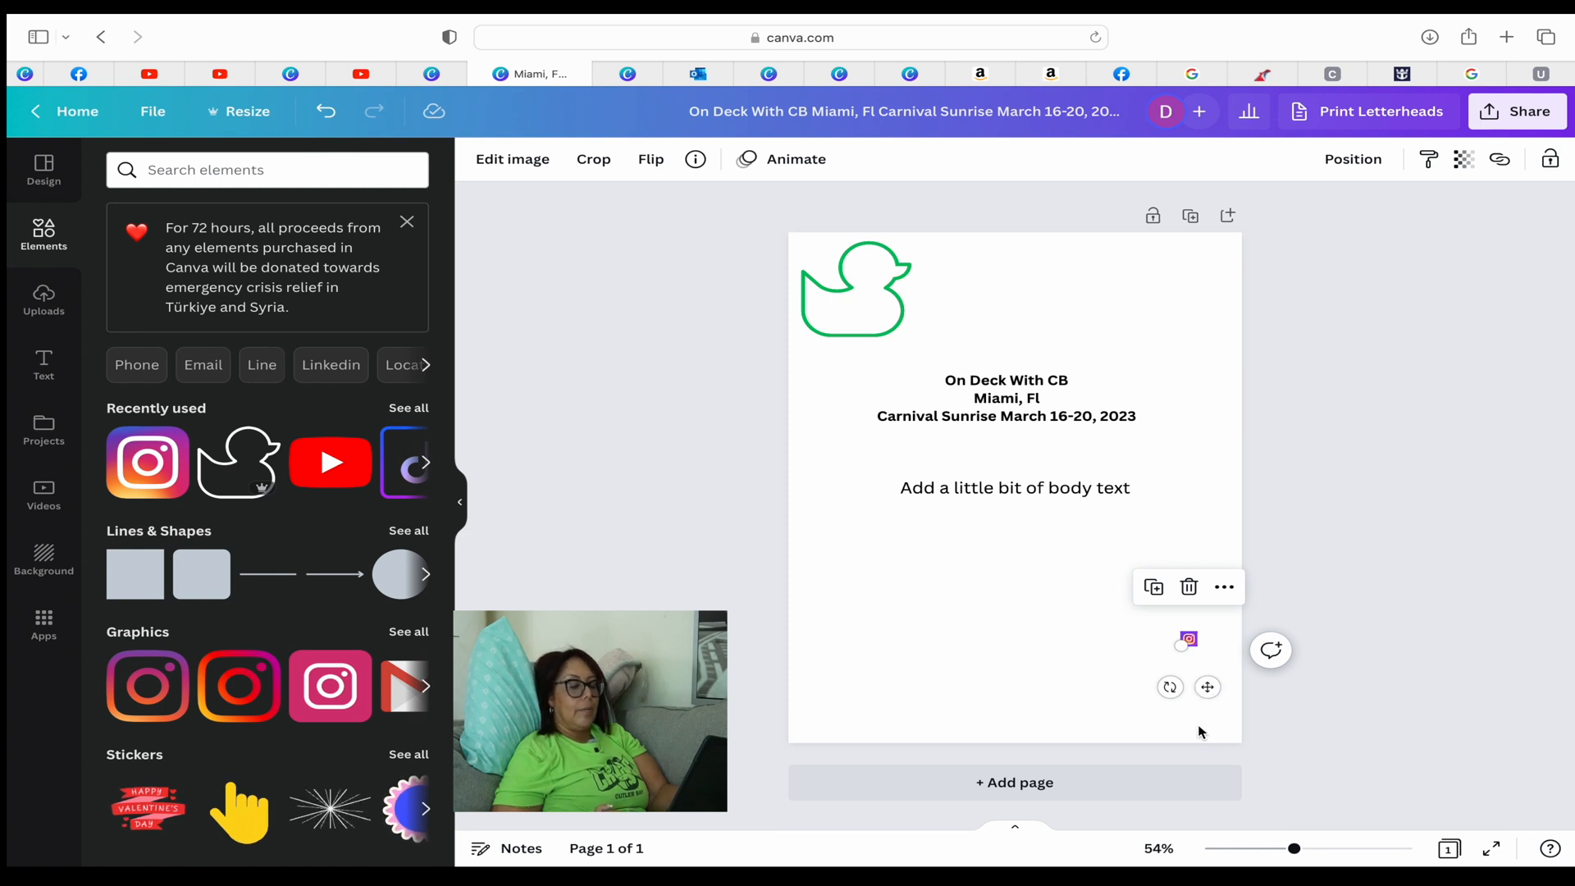
pyautogui.moveTo(1209, 690); pyautogui.dragTo(947, 434)
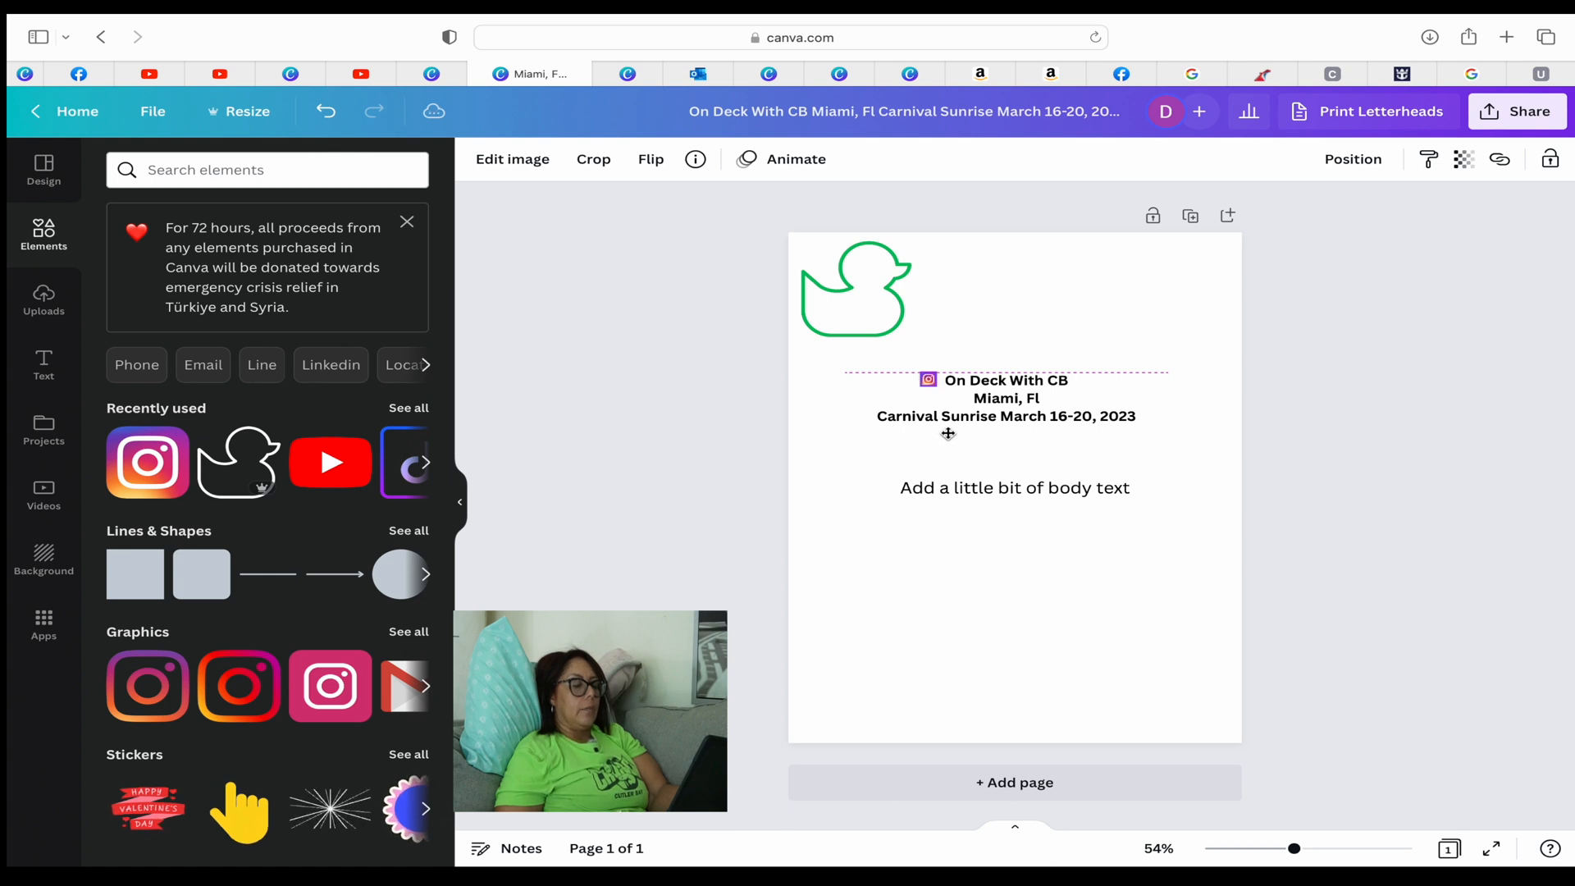
pyautogui.moveTo(949, 434); pyautogui.dragTo(947, 437)
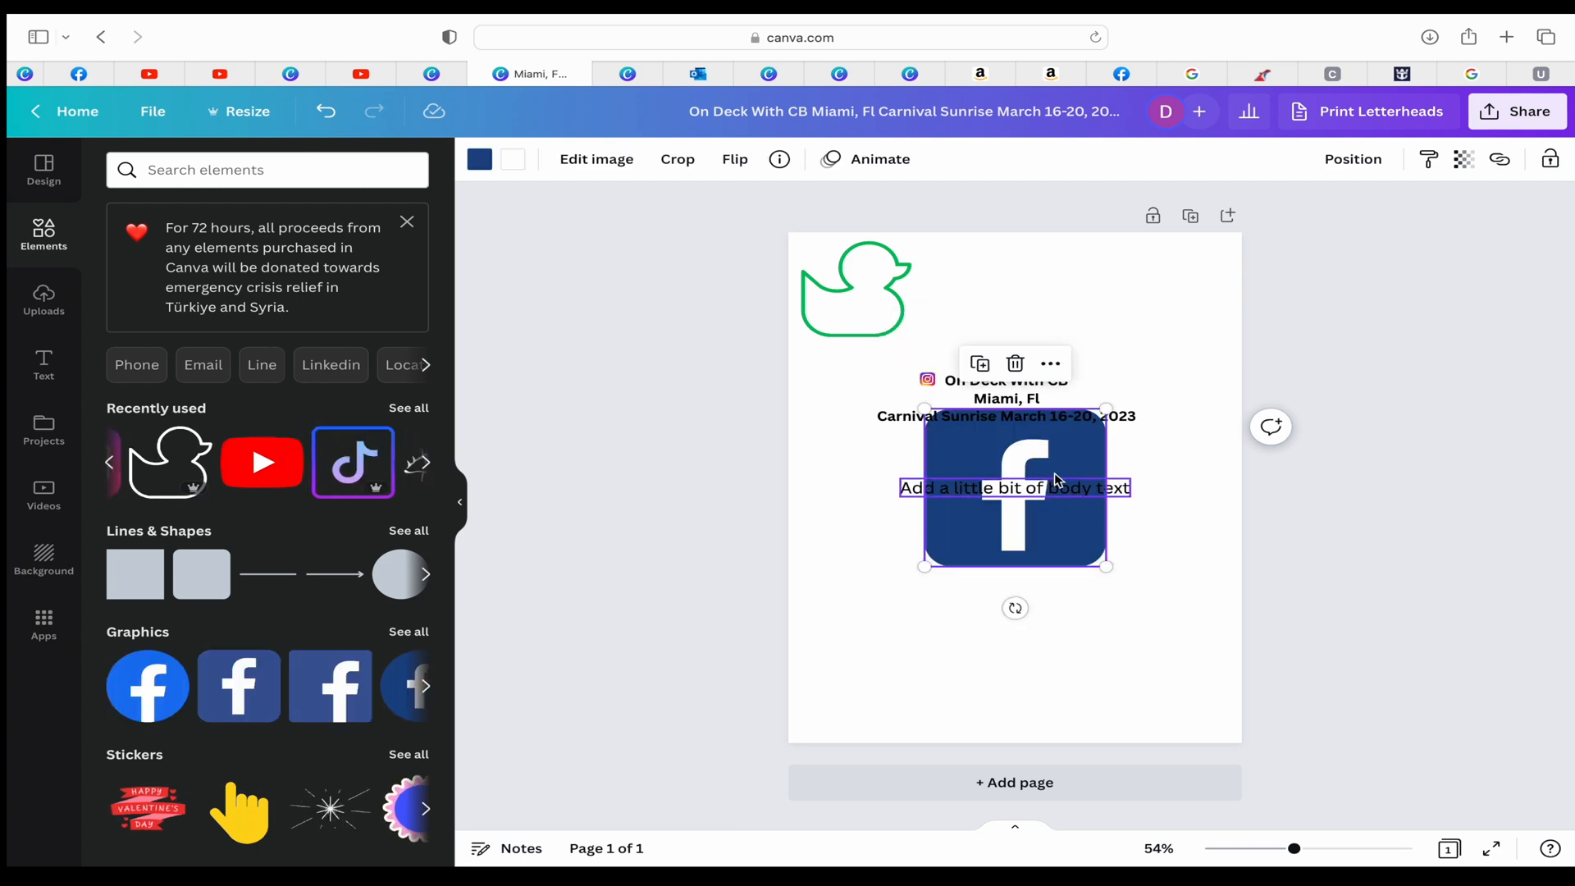
pyautogui.click(978, 437)
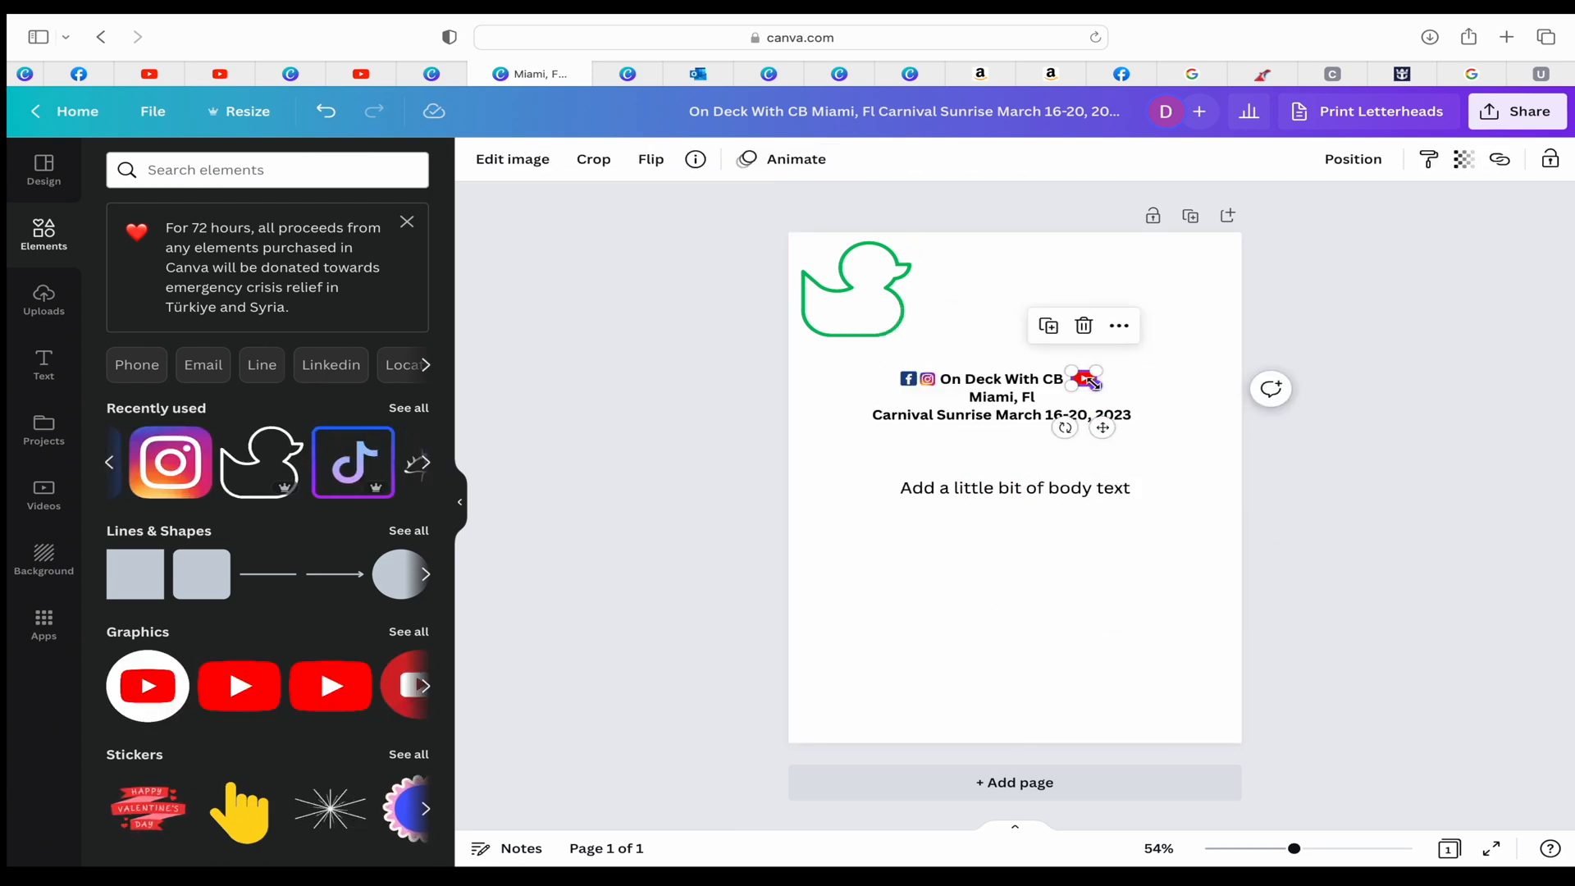
# - Search the elements for "tiktok" and place a TikTok icon, about 0.2 by 0.2, beside the YouTube icon
pyautogui.click(314, 169)
pyautogui.write('tiktok')
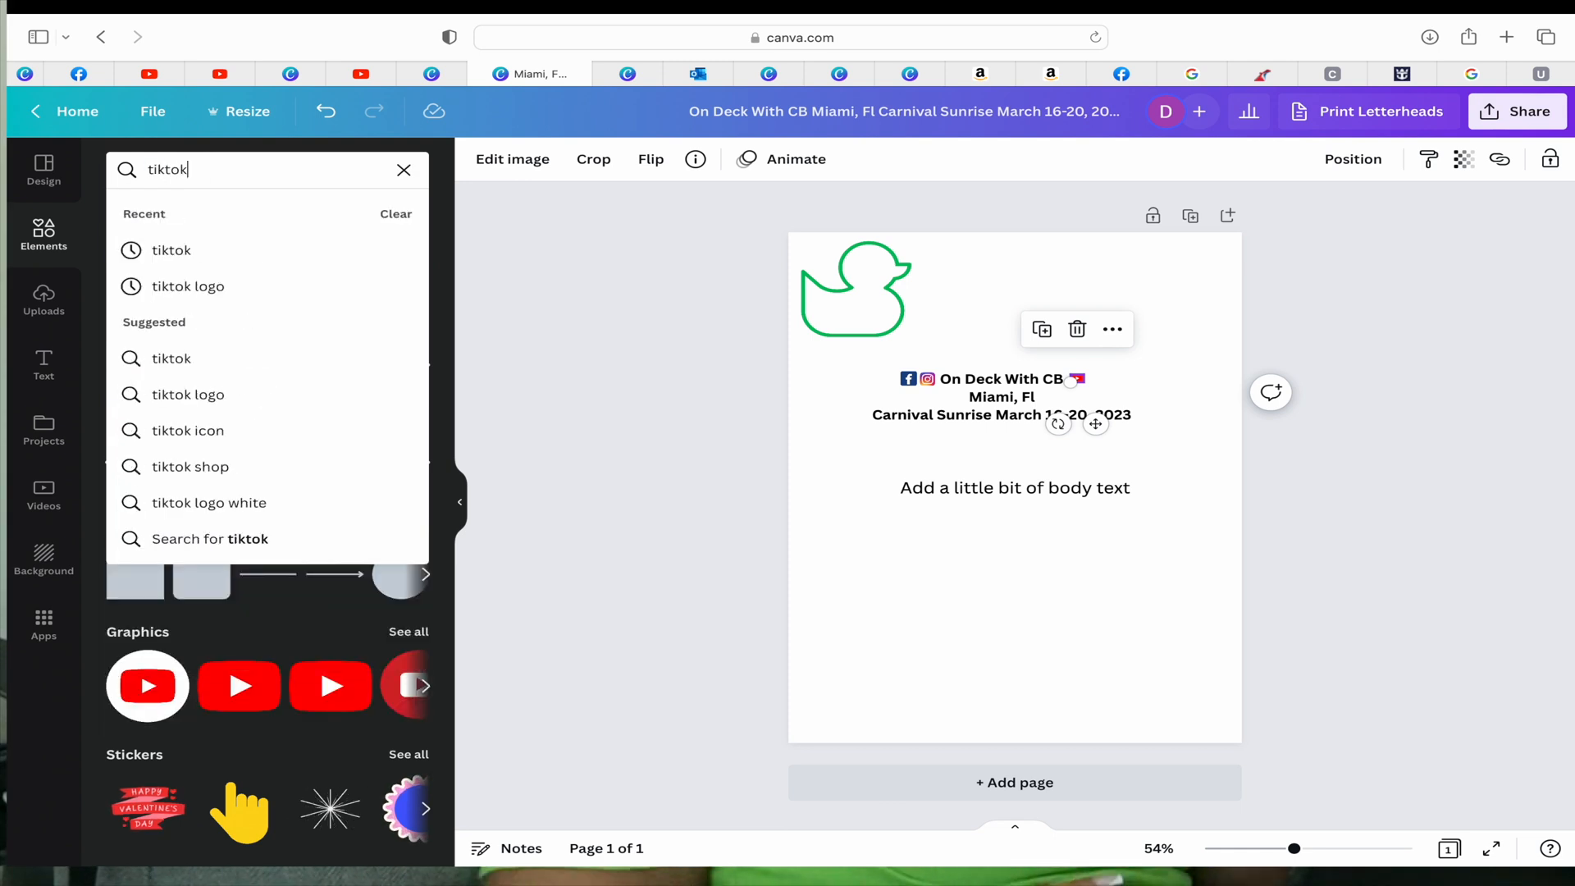
pyautogui.press('Return')
pyautogui.click(330, 505)
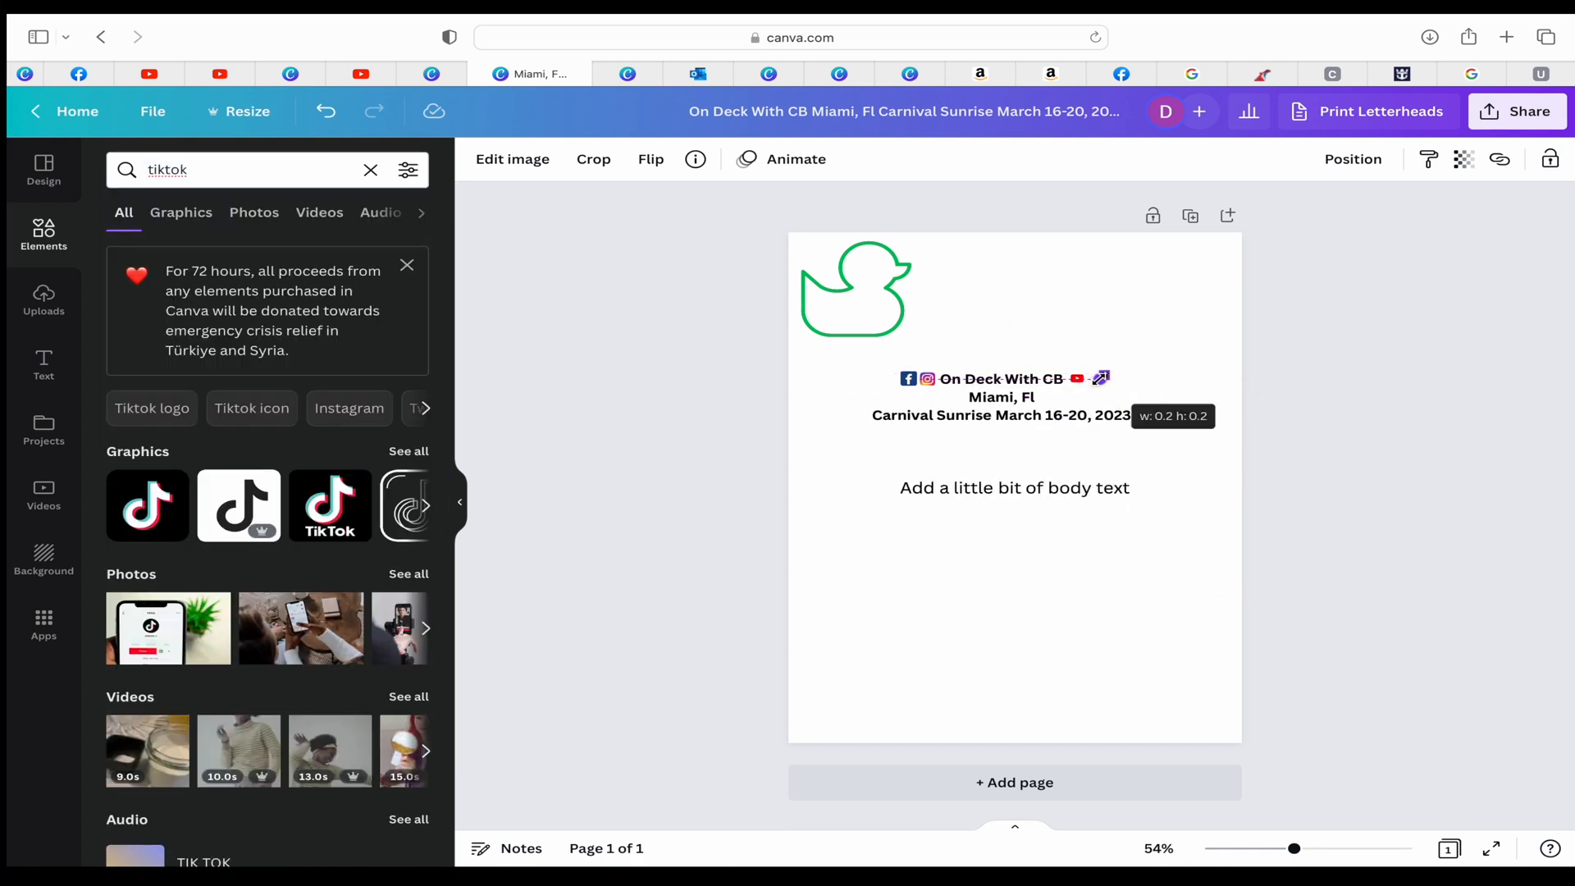
# - Move the text block away from the icon row into the duck's lower body and set its size to 8
pyautogui.moveTo(1002, 397); pyautogui.dragTo(1006, 433)
pyautogui.click(928, 379)
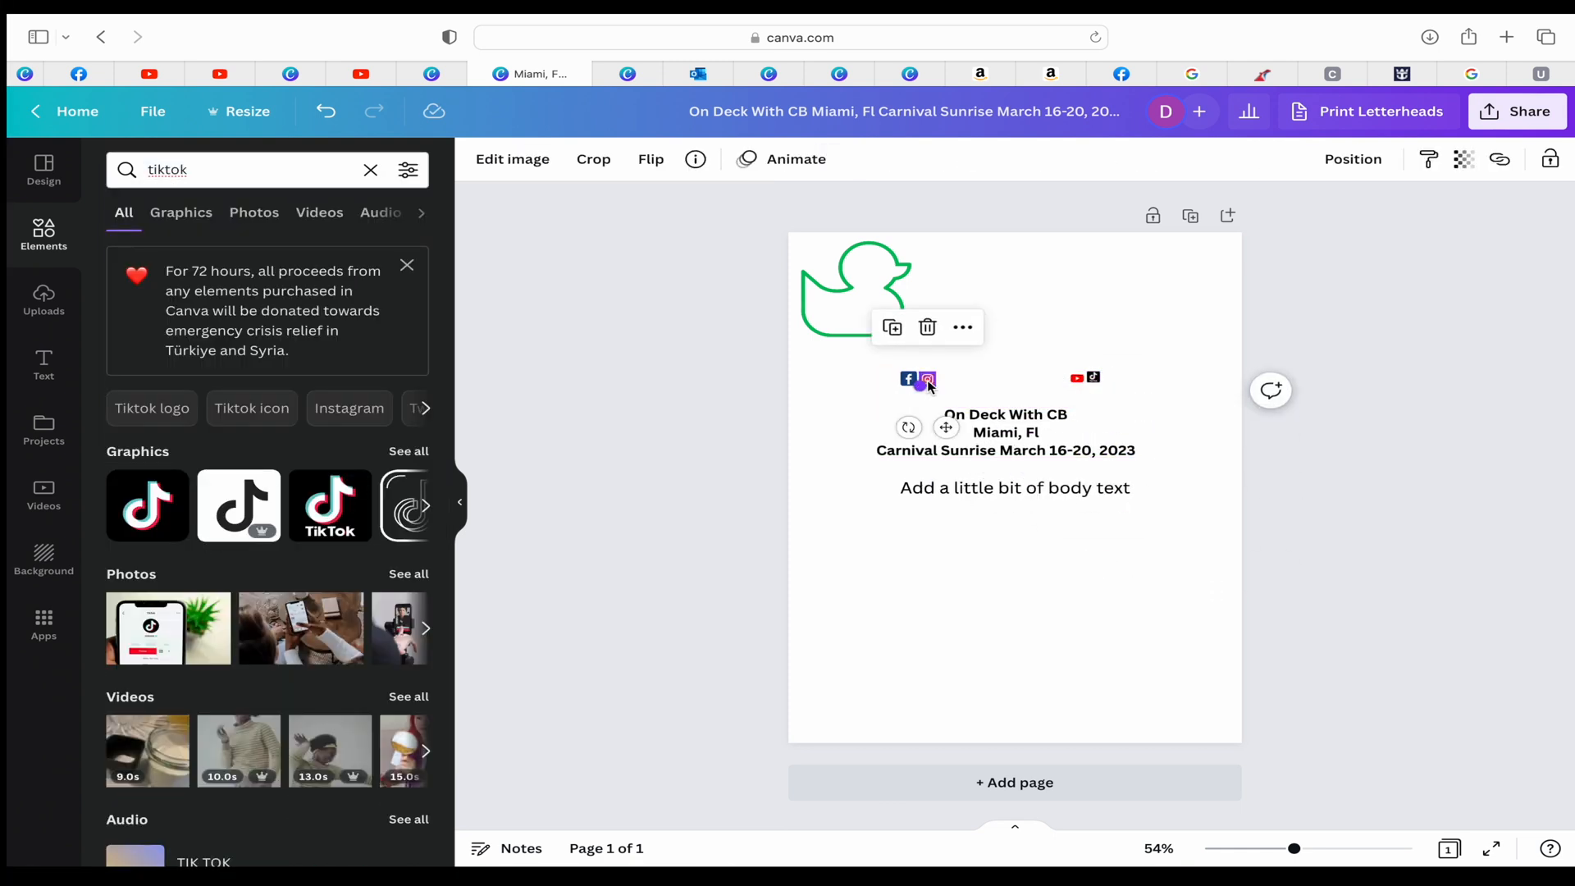
pyautogui.click(1006, 432)
pyautogui.moveTo(1024, 497); pyautogui.dragTo(880, 367)
pyautogui.click(665, 162)
pyautogui.click(665, 161)
pyautogui.click(666, 161)
pyautogui.click(665, 162)
pyautogui.click(665, 161)
pyautogui.click(936, 376)
pyautogui.click(995, 383)
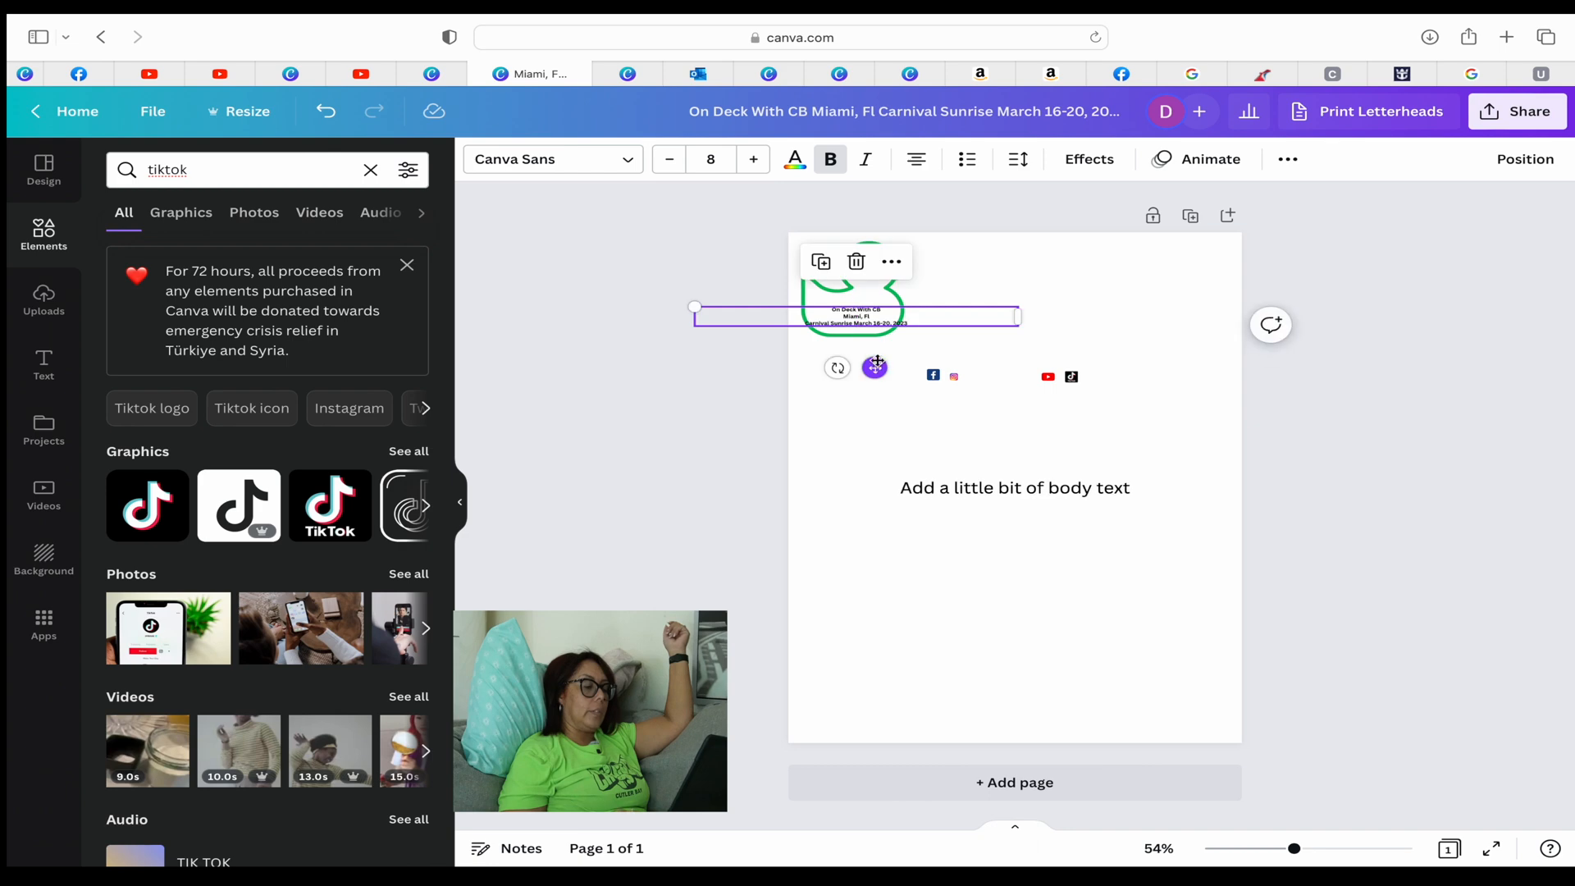
# - Reduce the text inside the duck to size 6 and shift it slightly lower in the duck's body
pyautogui.click(672, 167)
pyautogui.click(672, 167)
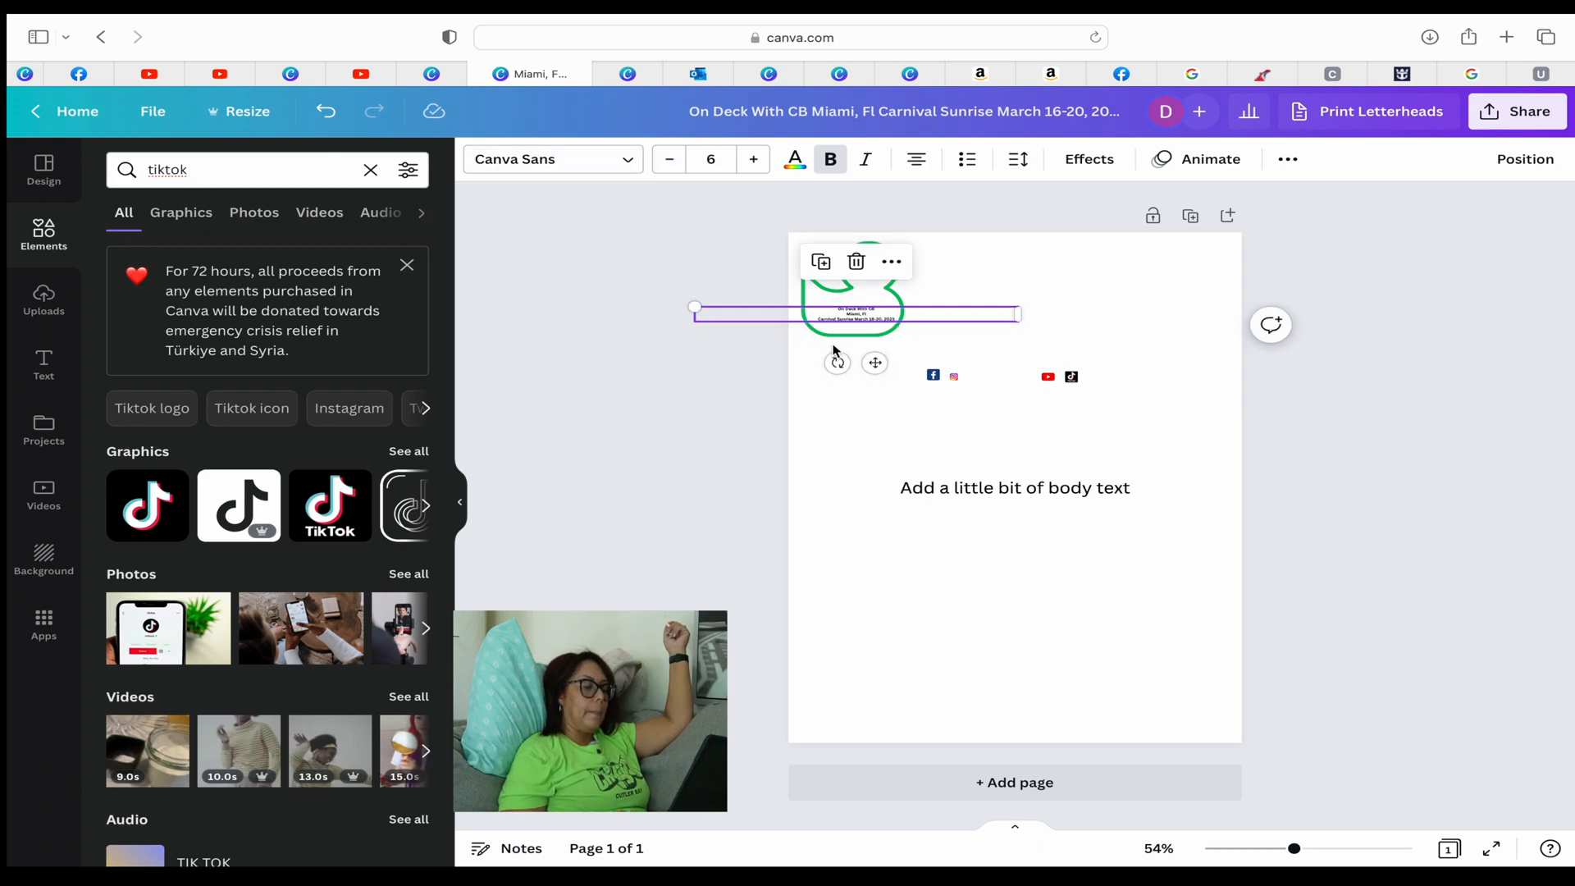
pyautogui.moveTo(877, 364); pyautogui.dragTo(878, 371)
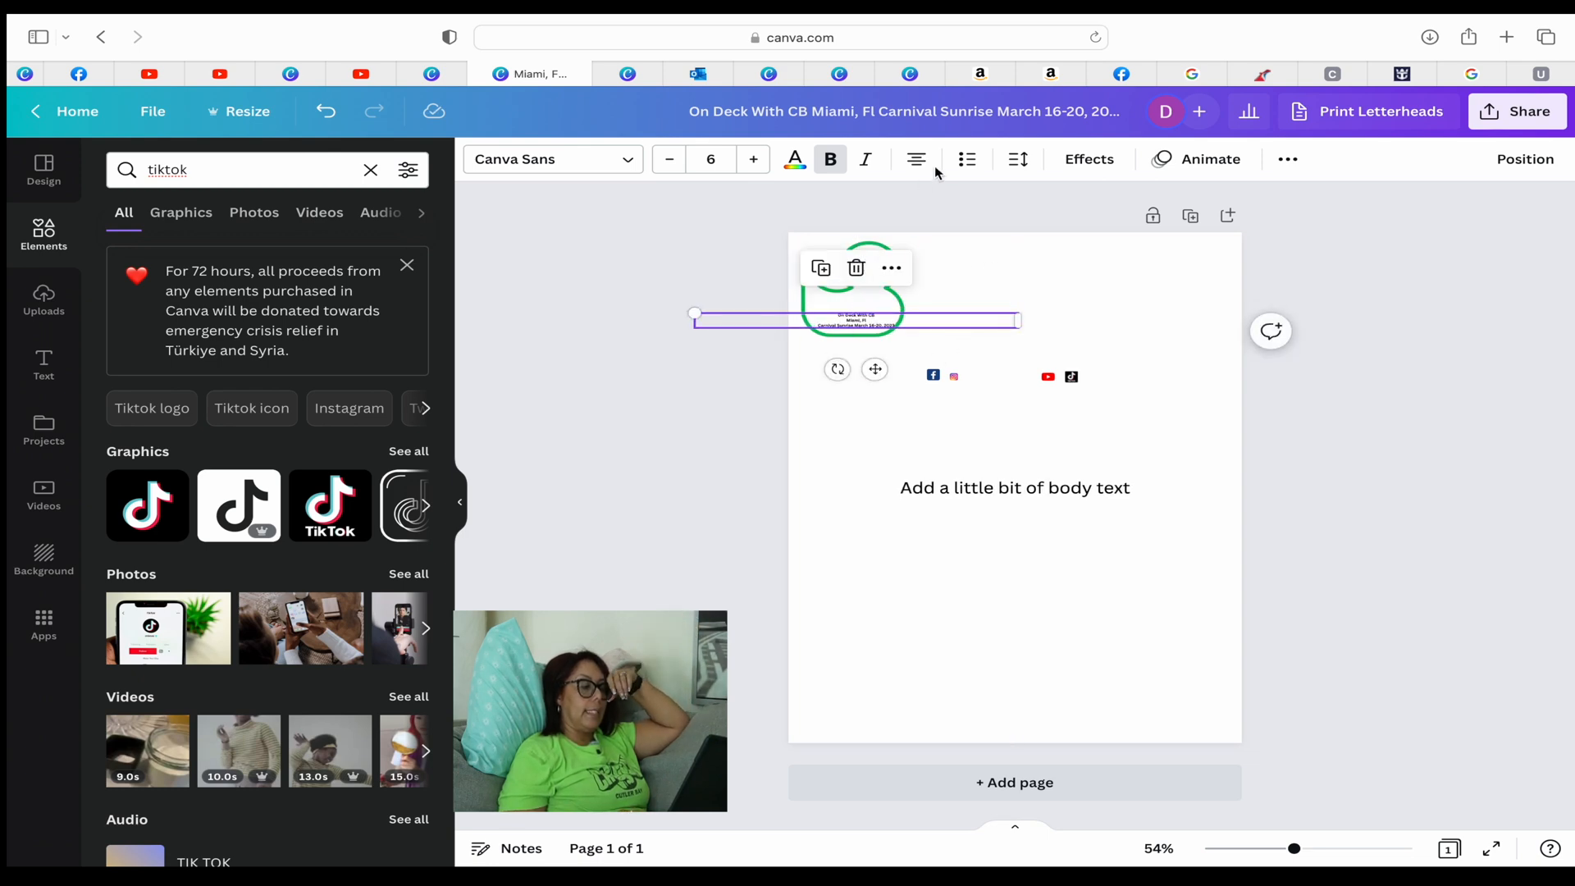
# - Place the Facebook and Instagram icons left of the text inside the duck and the YouTube and TikTok icons right of it
pyautogui.click(919, 218)
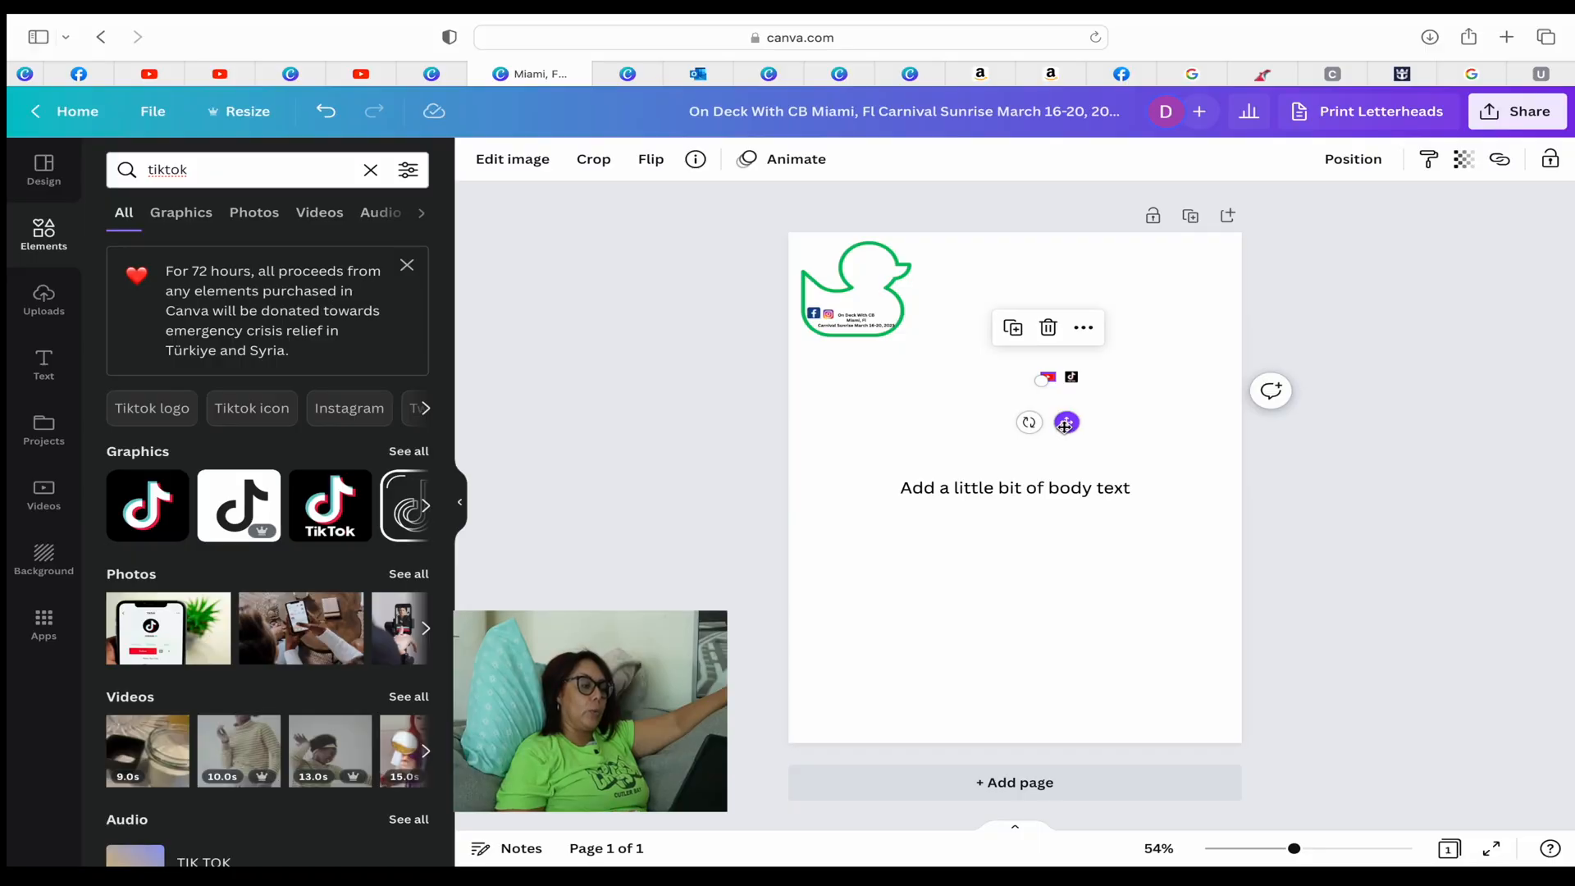
pyautogui.moveTo(1065, 424); pyautogui.dragTo(979, 395)
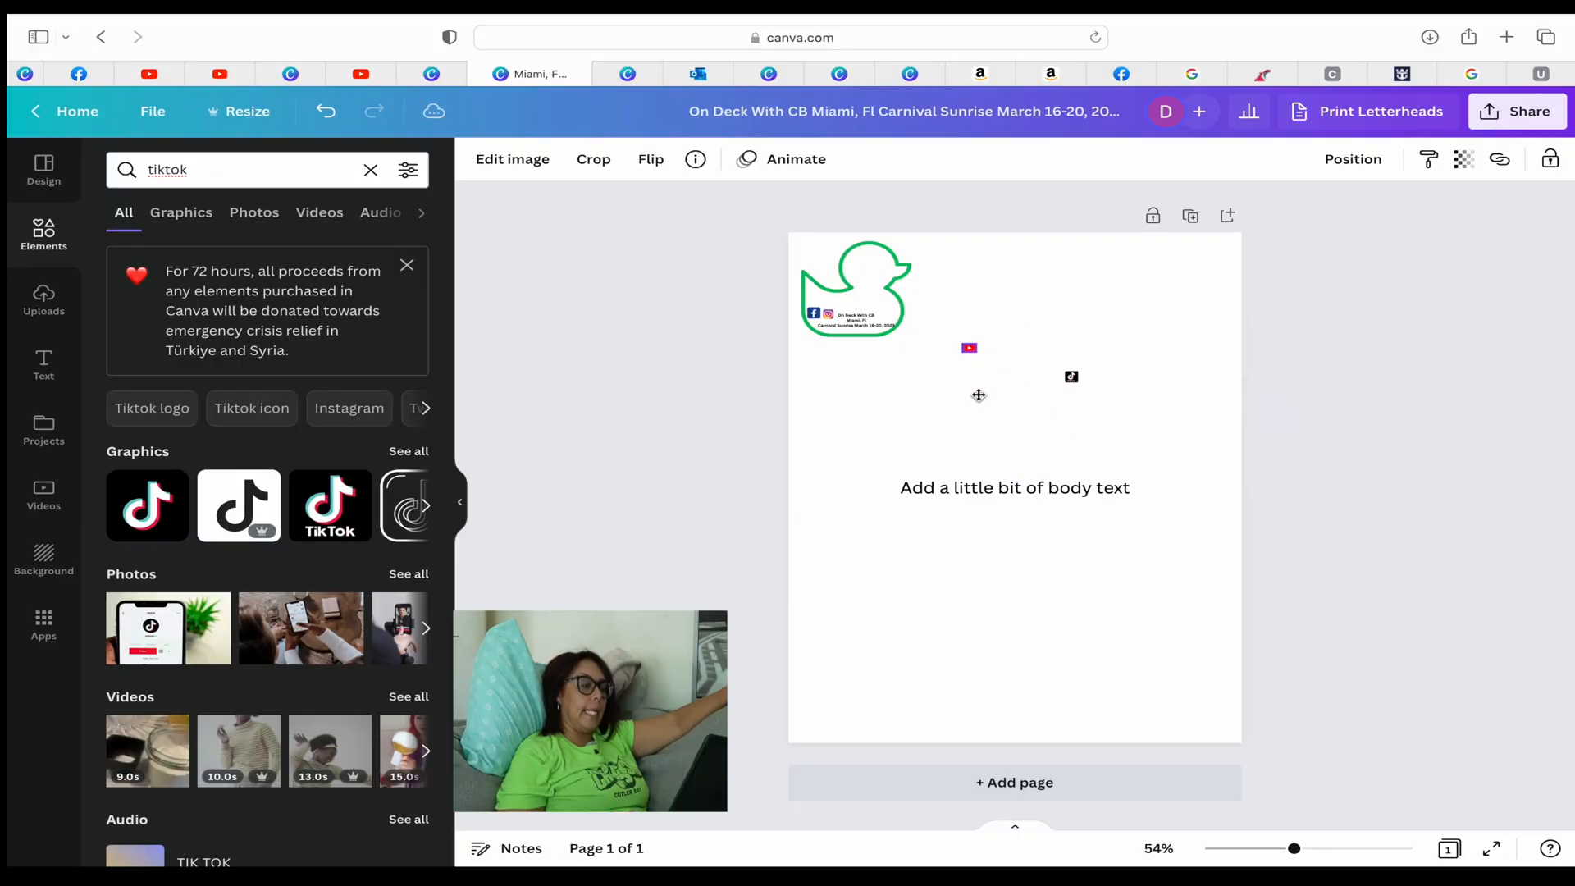
pyautogui.moveTo(903, 360); pyautogui.dragTo(903, 360)
# - Place a small dark green shamrock at the top of the duck's head
pyautogui.click(960, 201)
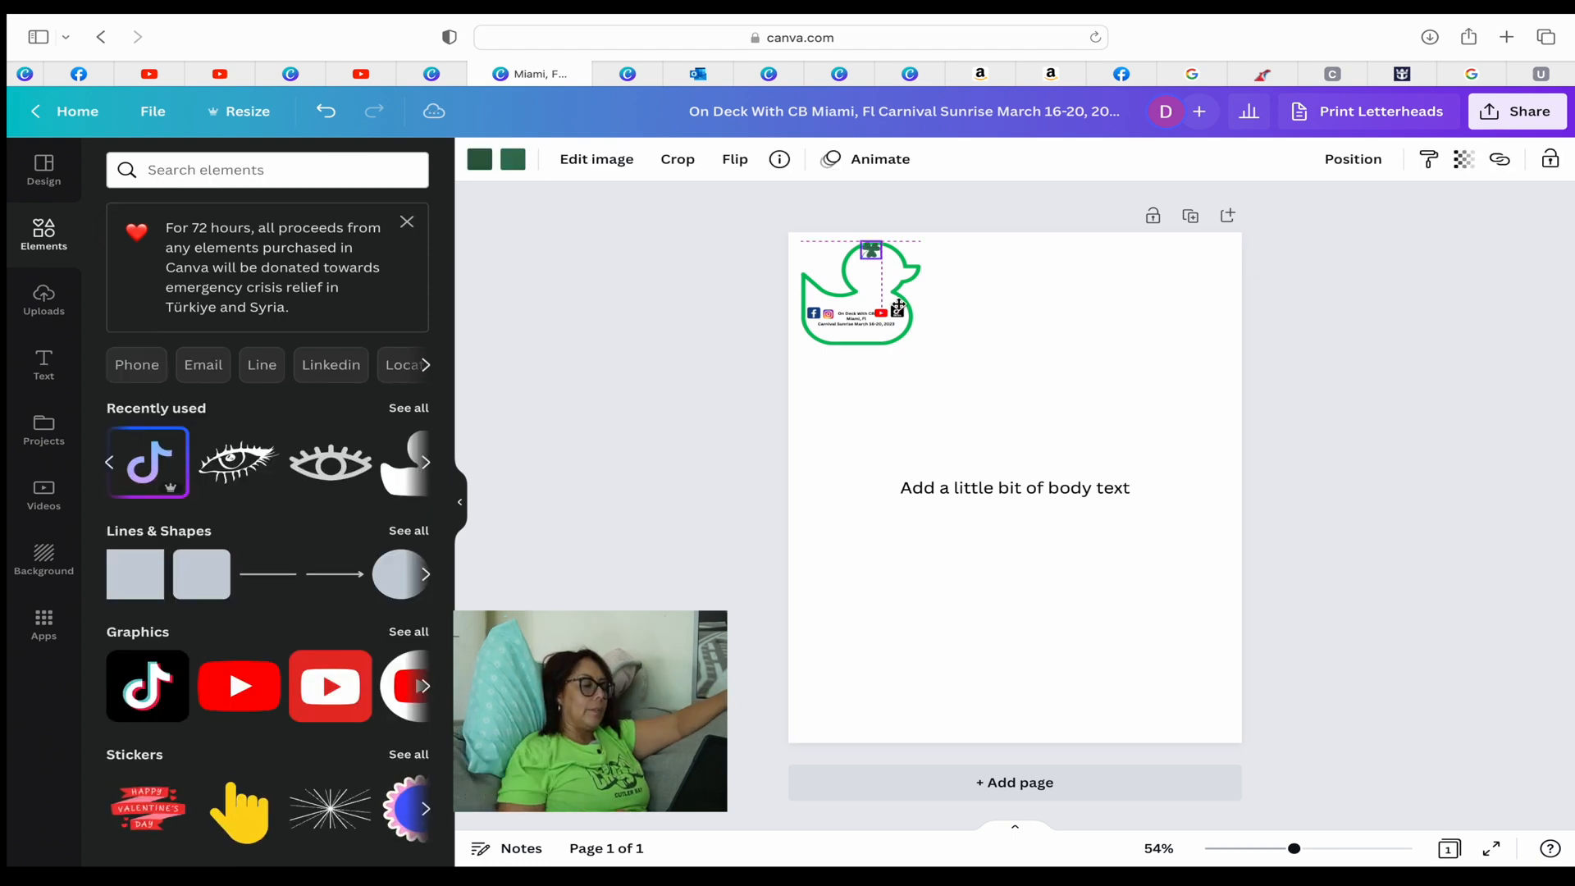
pyautogui.moveTo(898, 306); pyautogui.dragTo(898, 306)
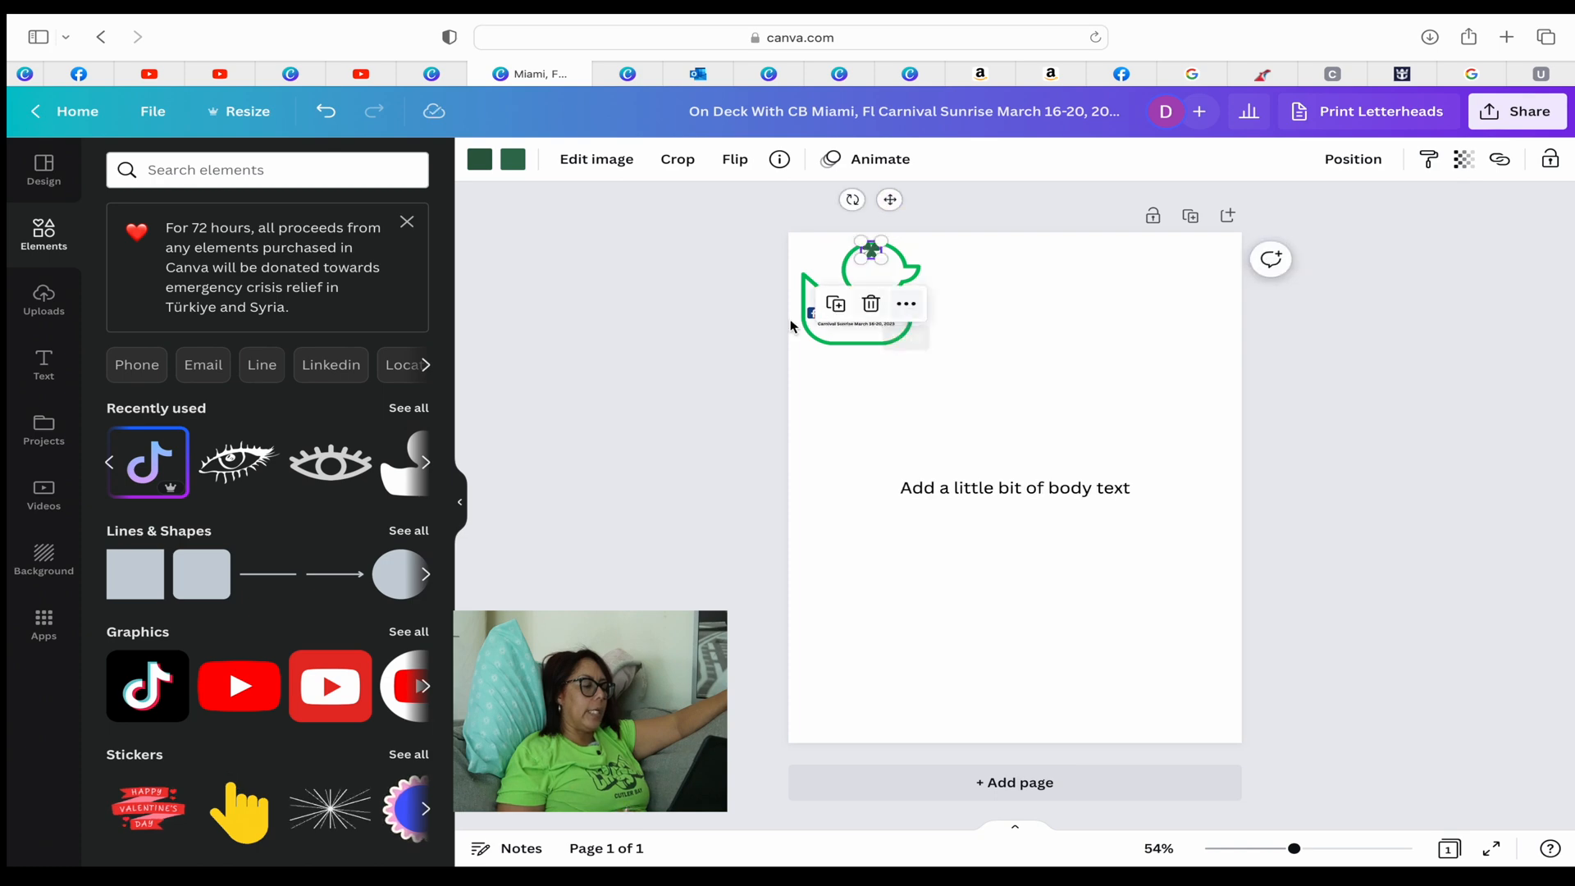
pyautogui.click(654, 321)
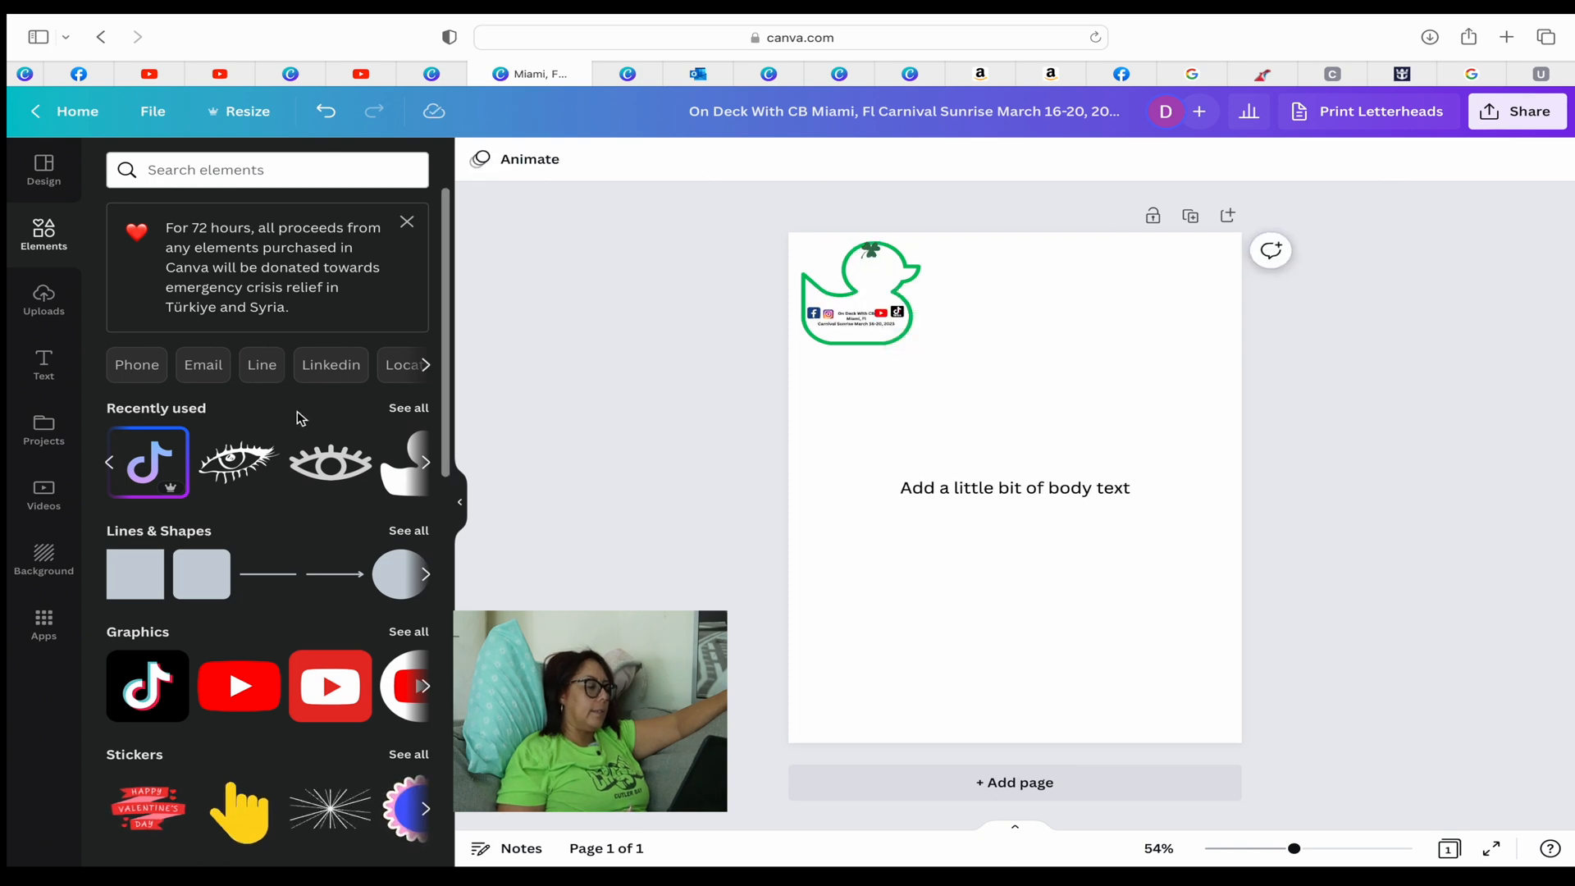
# - Search the elements for "leprachaun hat"
pyautogui.click(271, 170)
pyautogui.write('leprachaun hat')
pyautogui.press('Return')
# - Move the duck with its text and icons lower on the page and show all graphics found for the hat
pyautogui.moveTo(905, 362); pyautogui.dragTo(906, 416)
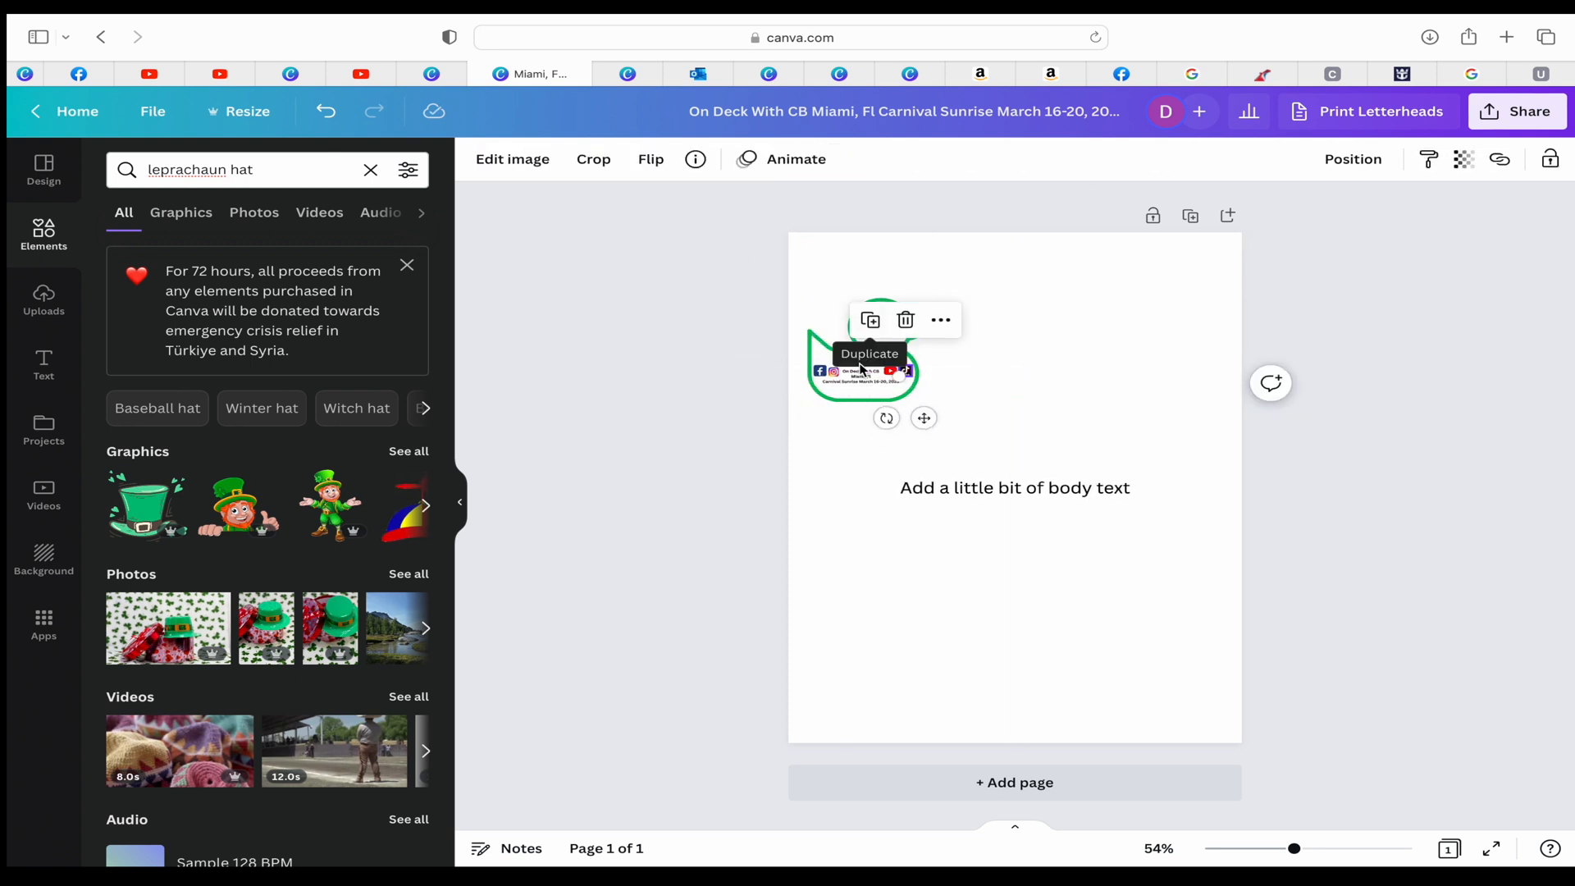
pyautogui.click(861, 375)
pyautogui.click(612, 296)
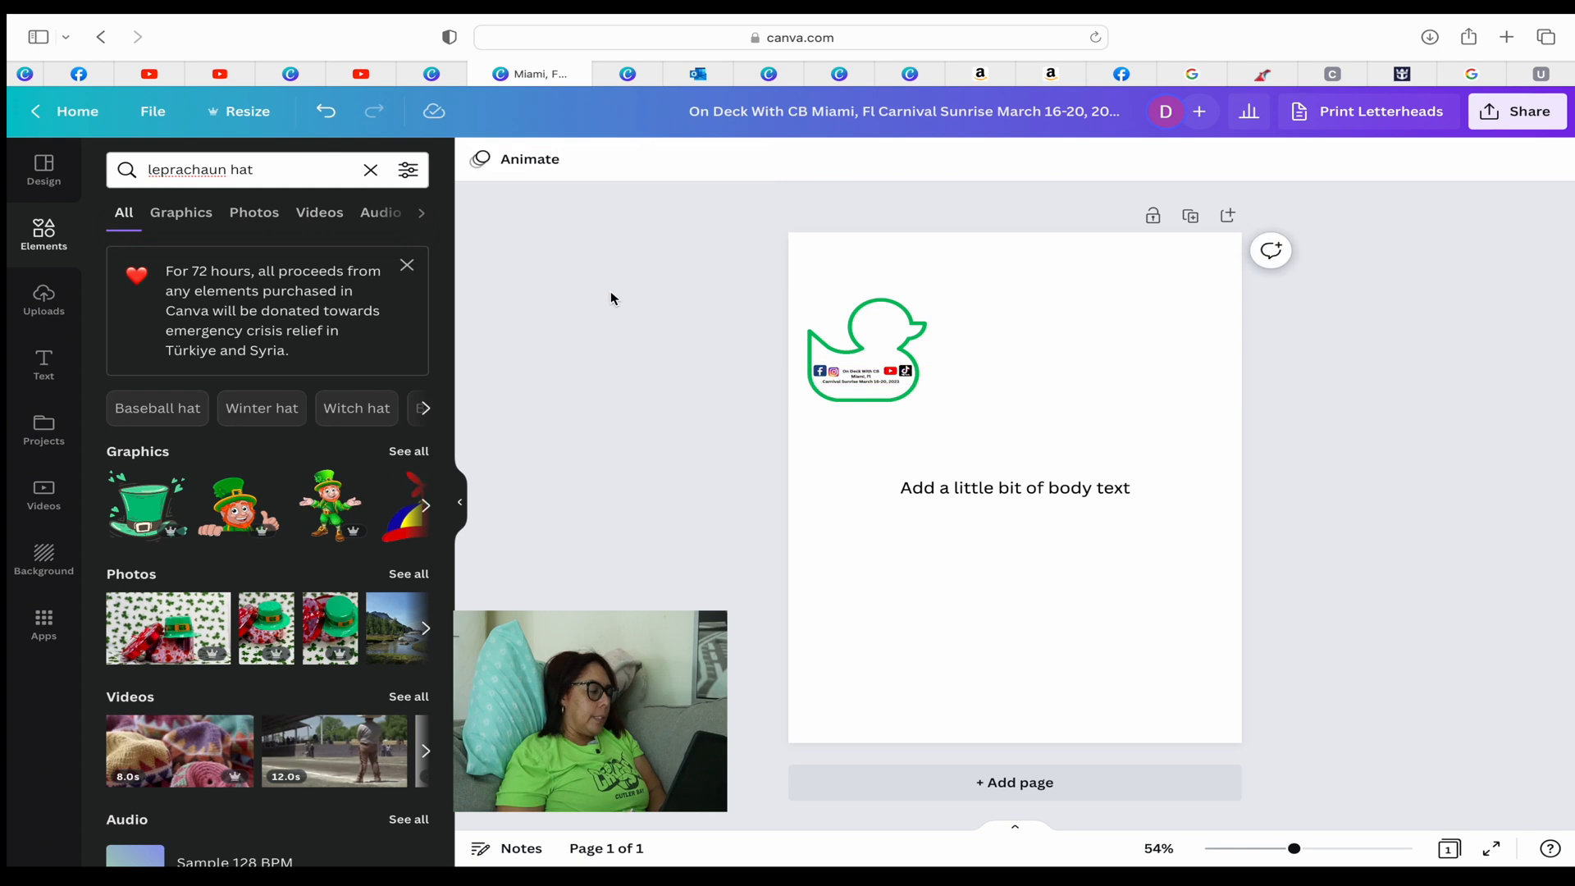
pyautogui.click(409, 451)
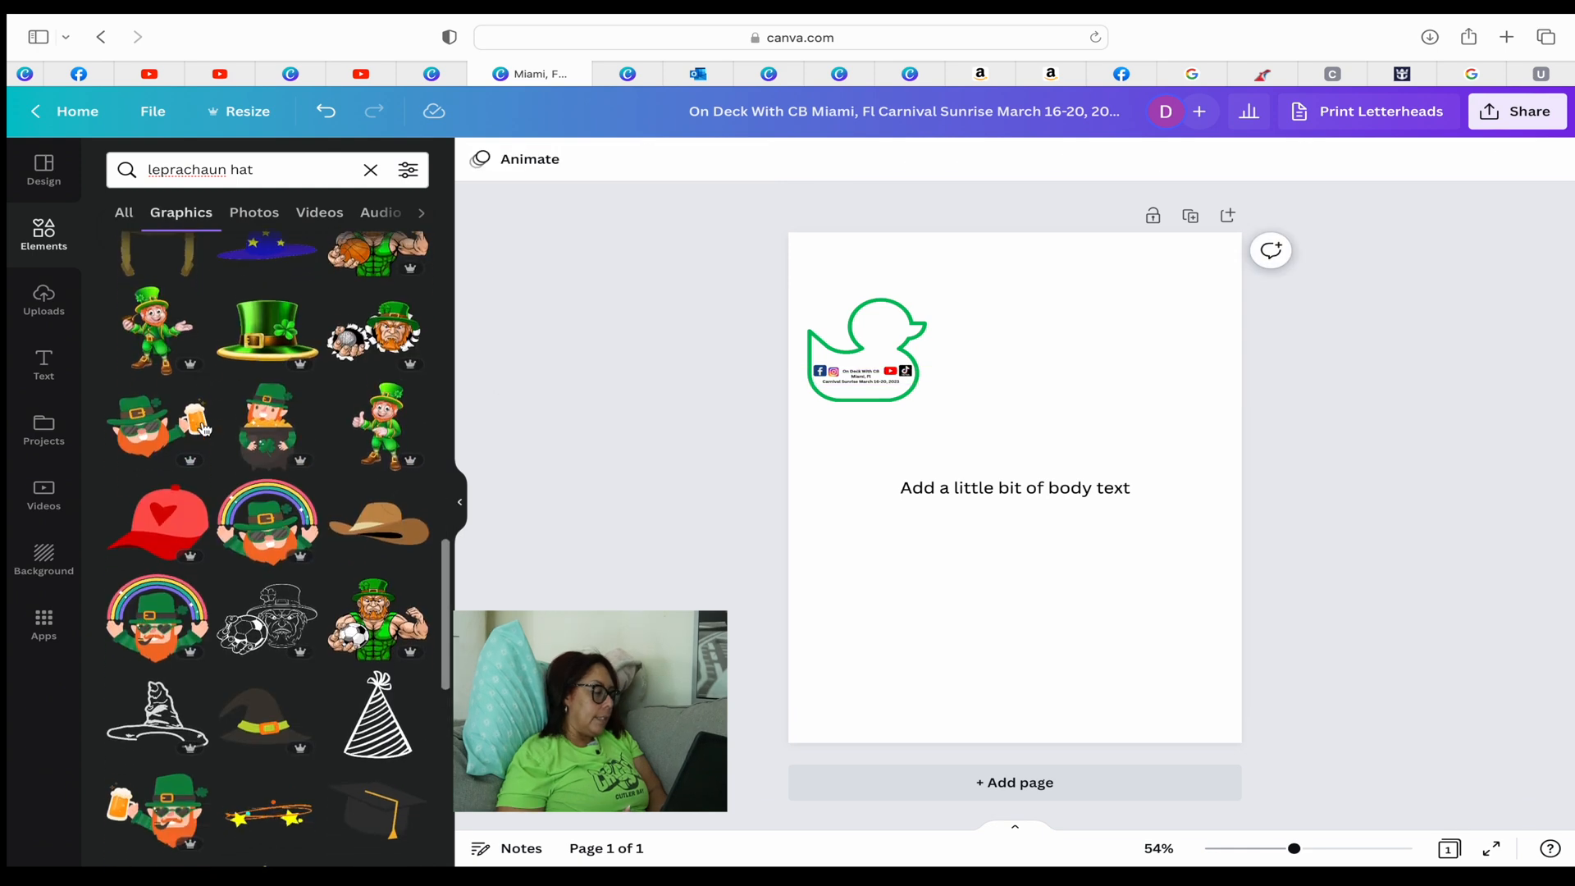
# - Add the shiny green hat with gold brim and shamrock, shrink it and place it on the duck's head
pyautogui.scroll(-10, 204, 430)
pyautogui.scroll(-5, 204, 429)
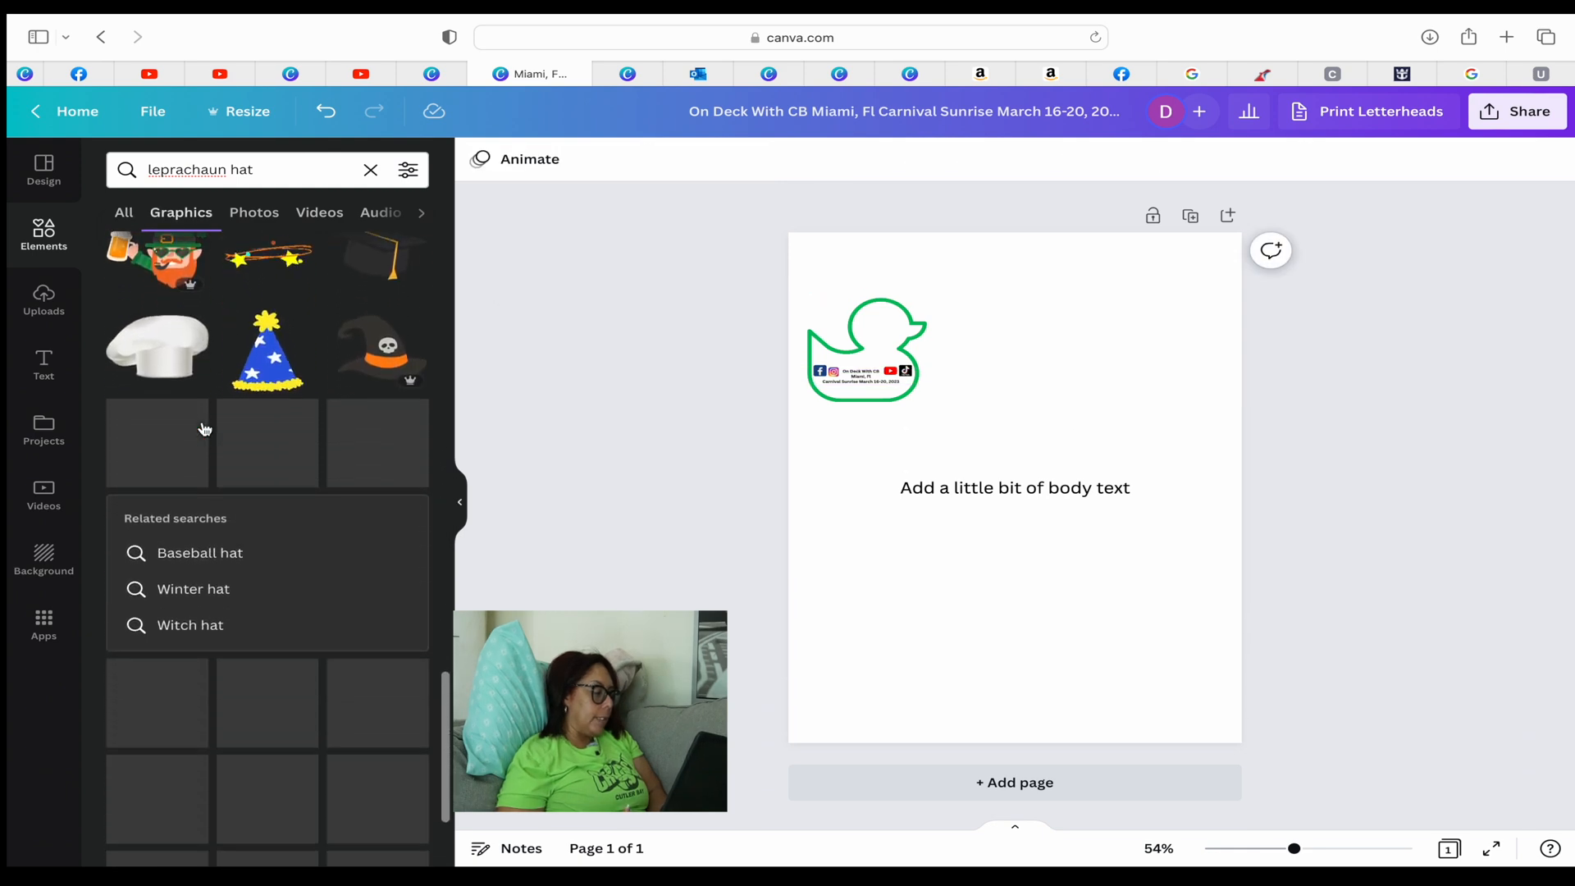
pyautogui.scroll(10, 204, 428)
pyautogui.scroll(10, 204, 428)
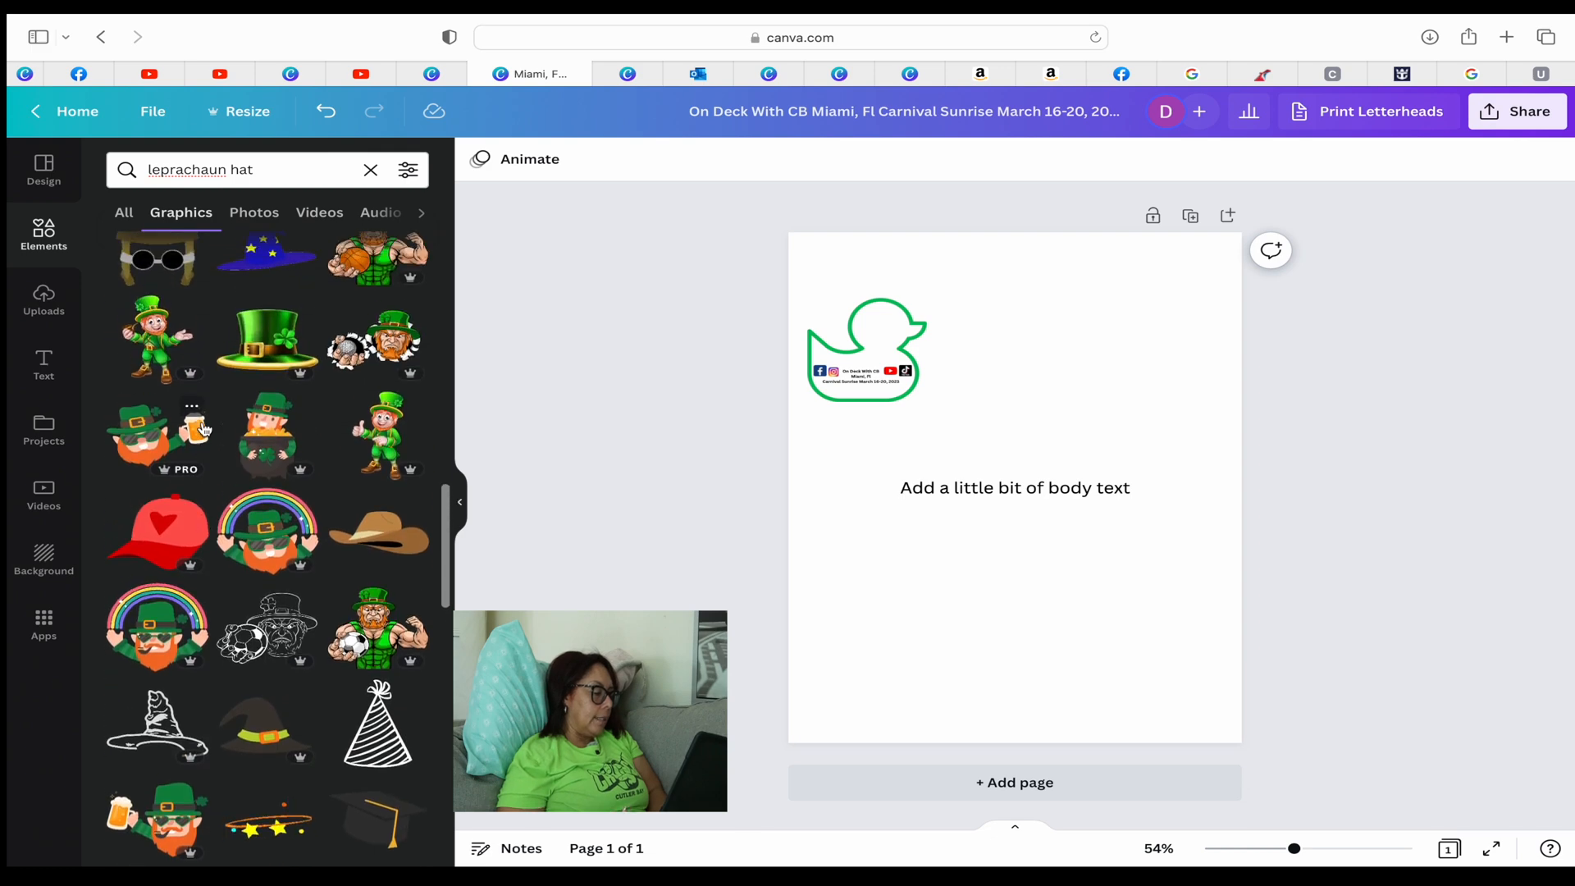
pyautogui.scroll(-9, 203, 427)
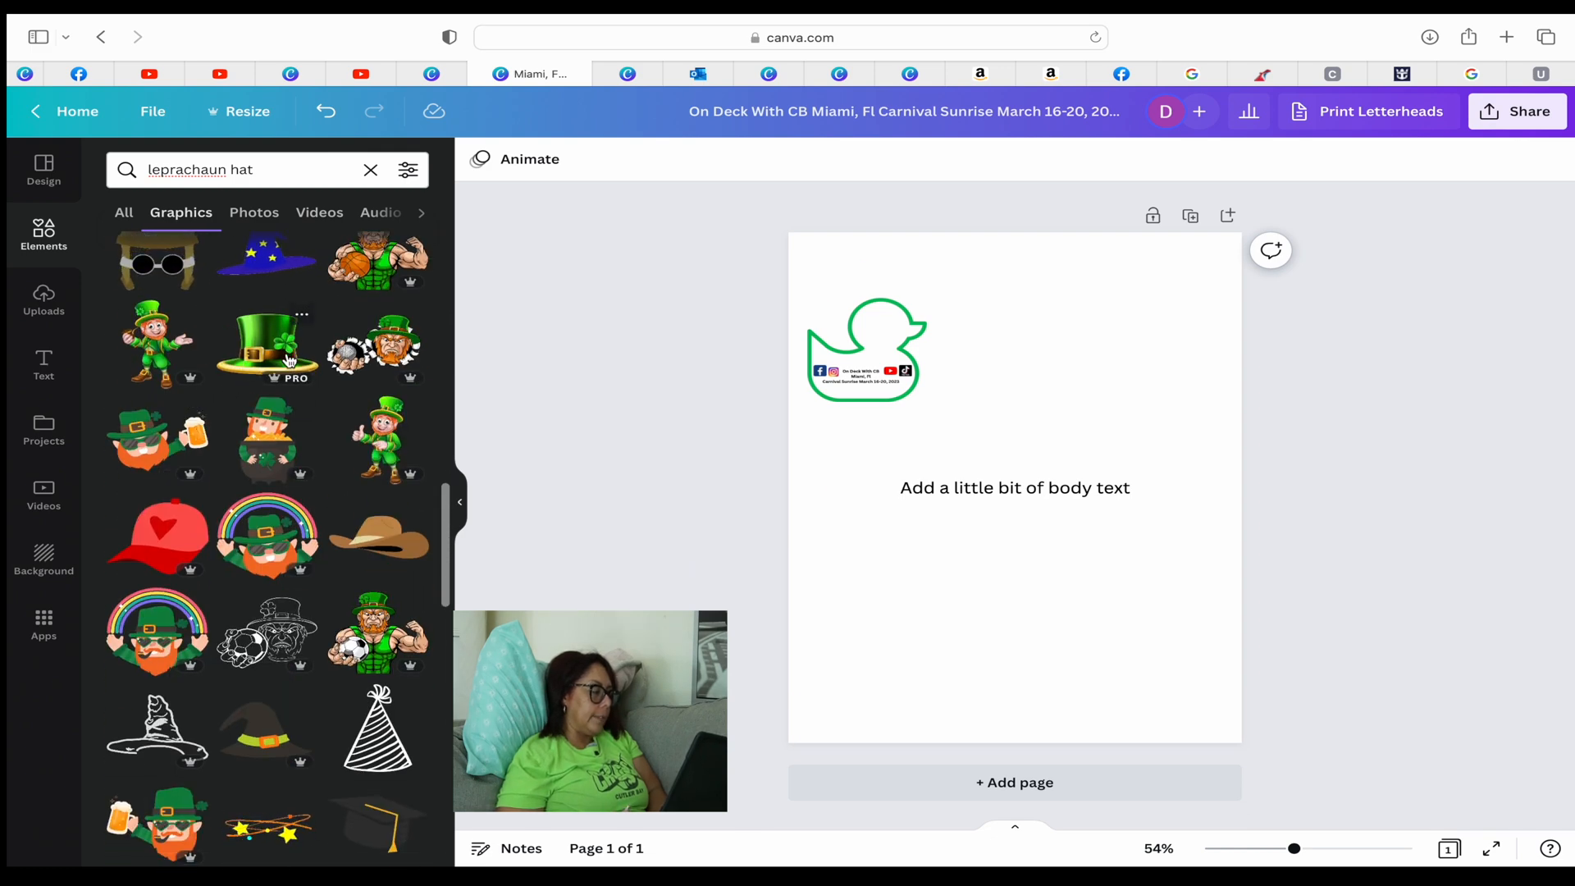
pyautogui.scroll(10, 289, 359)
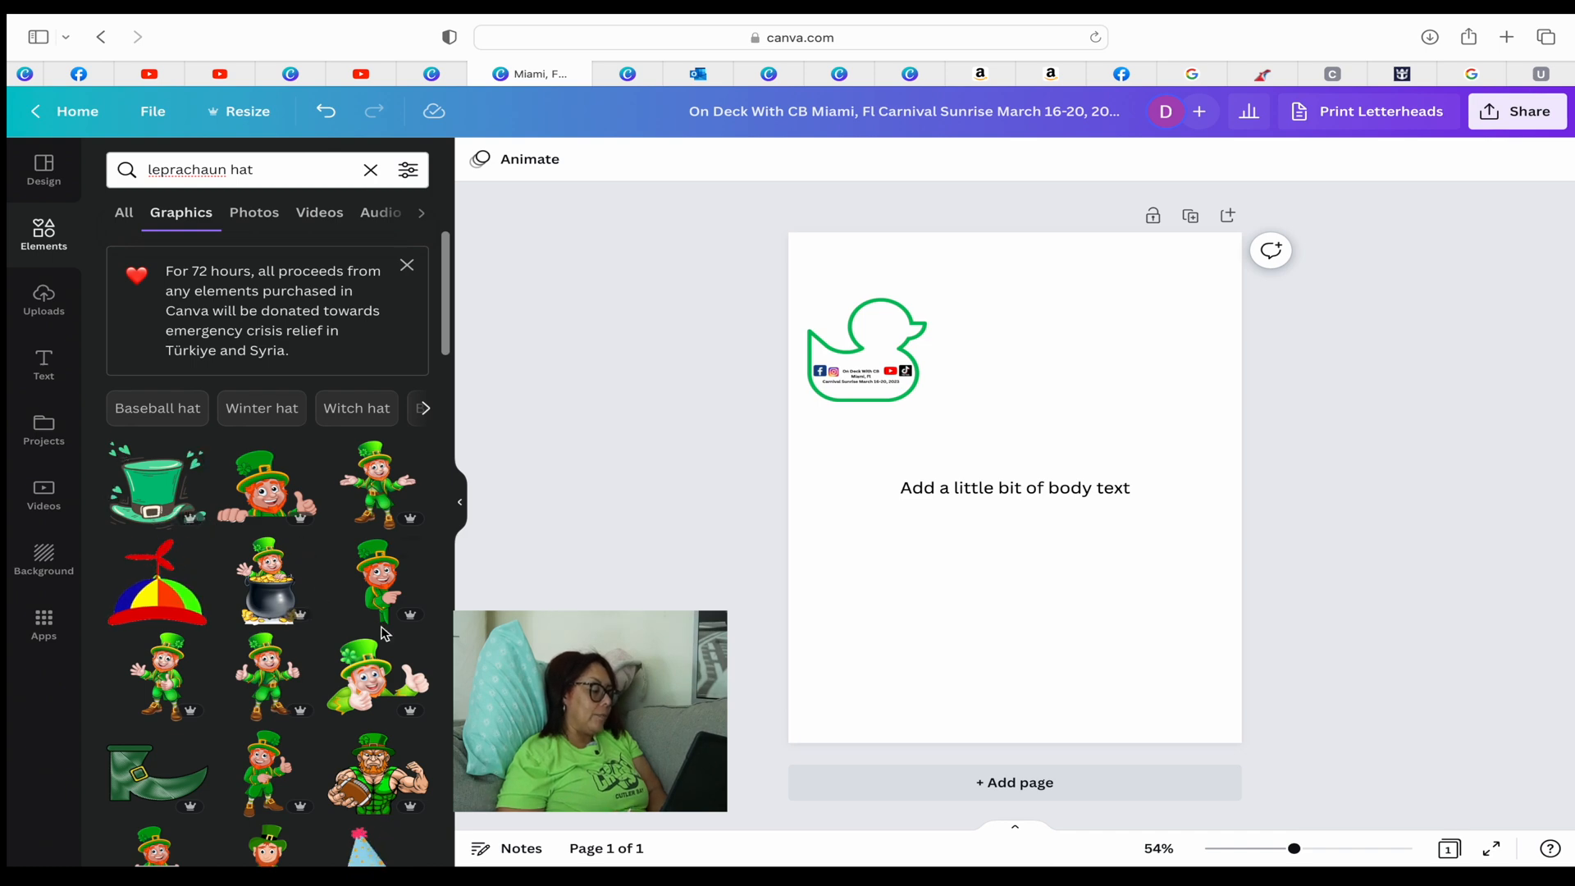
pyautogui.scroll(-6, 382, 632)
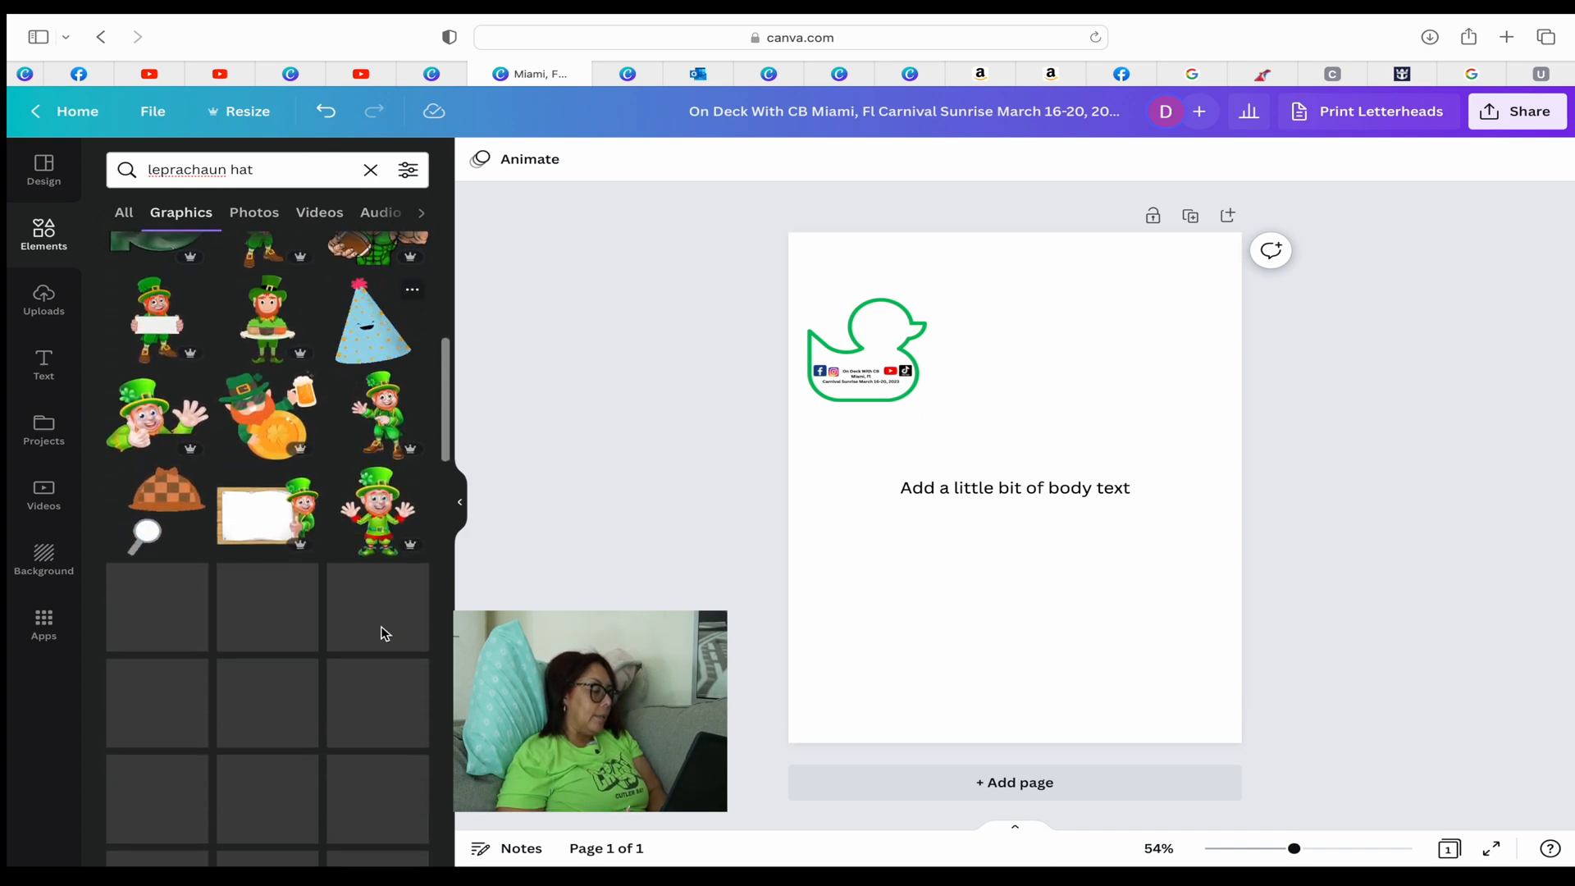
pyautogui.scroll(-5, 381, 633)
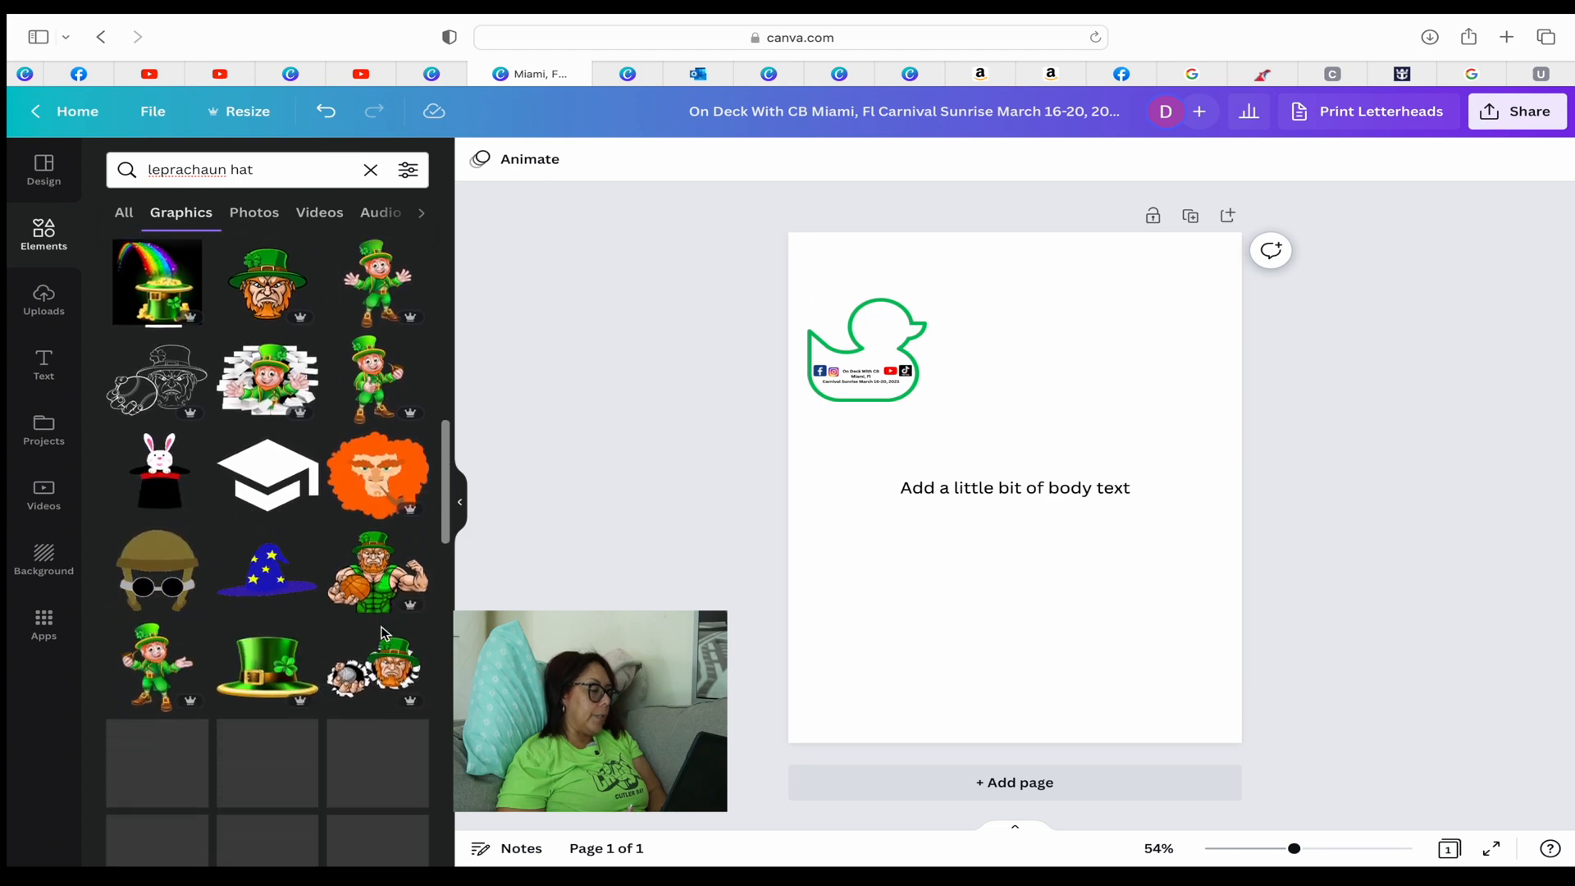
pyautogui.click(267, 664)
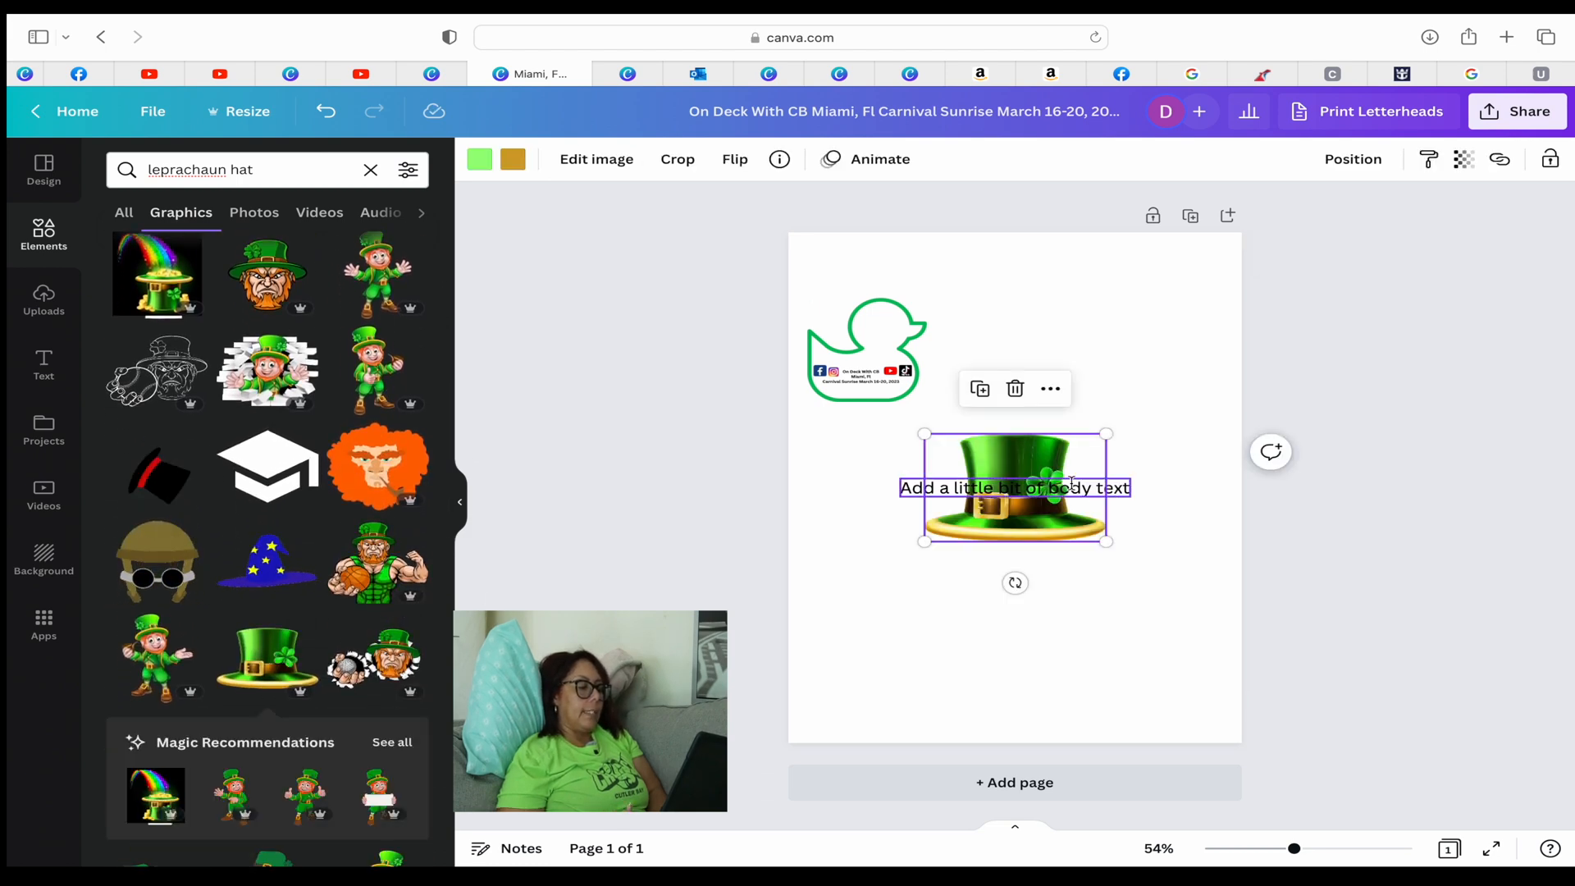
pyautogui.moveTo(924, 432); pyautogui.dragTo(1038, 501)
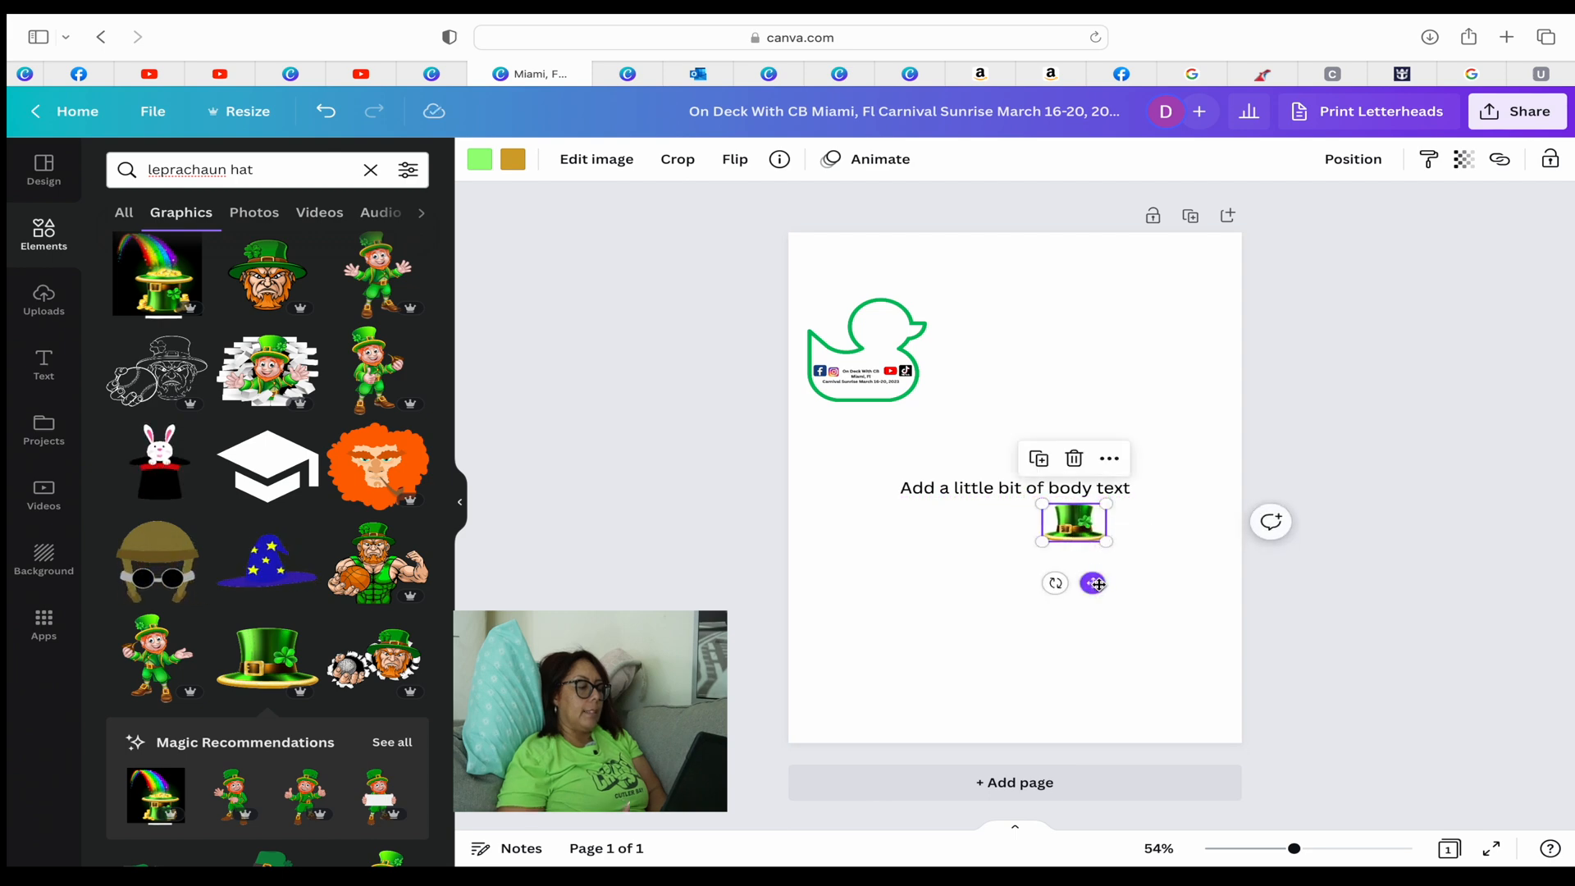
pyautogui.moveTo(1098, 585); pyautogui.dragTo(896, 357)
pyautogui.click(724, 269)
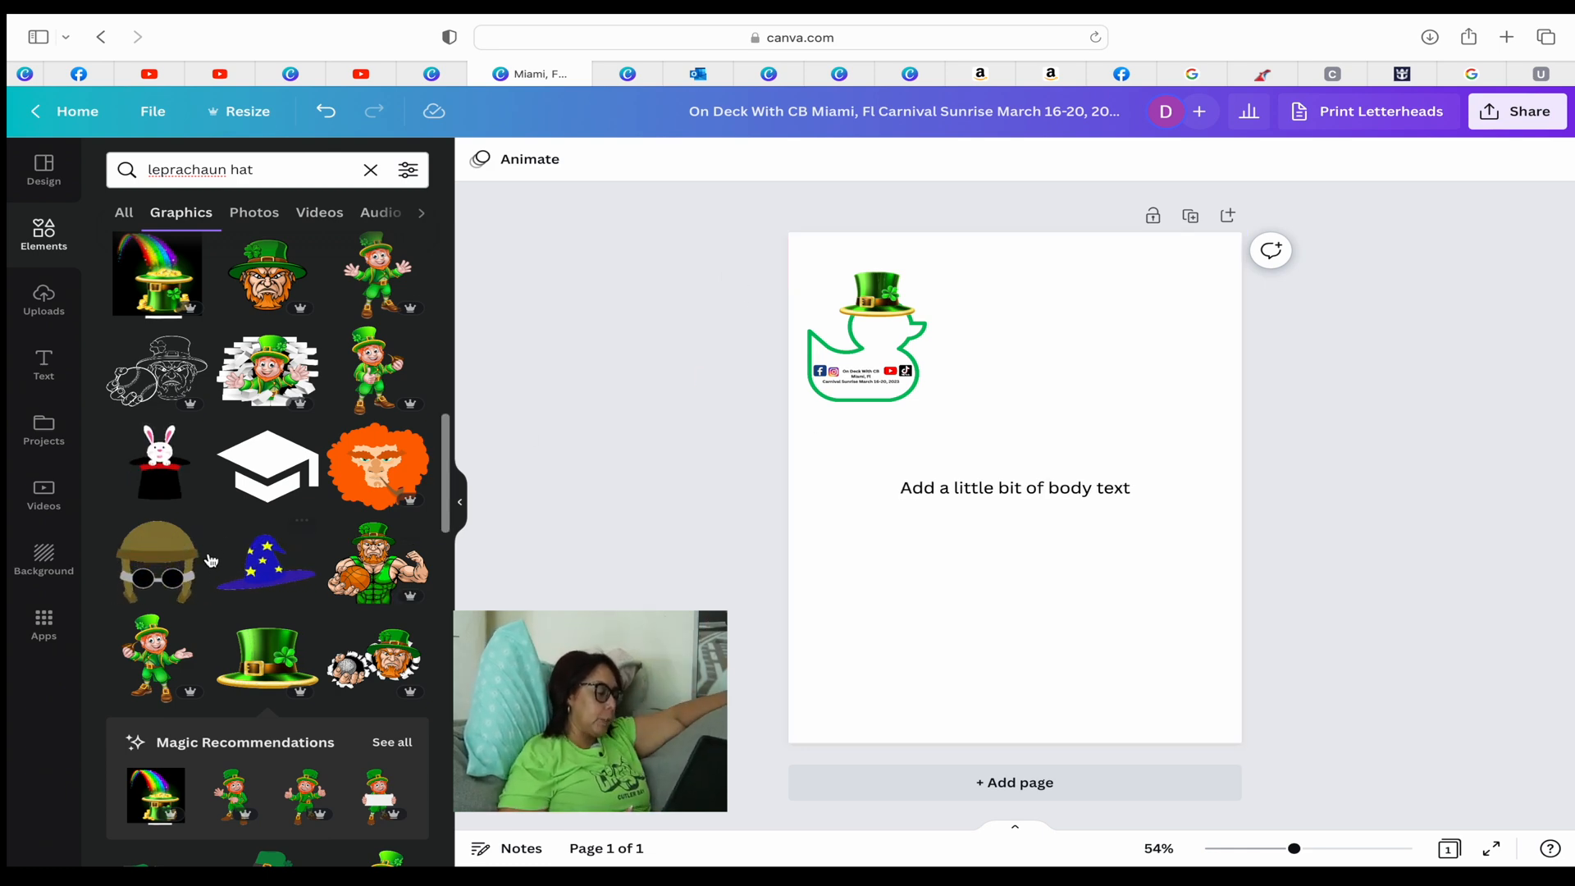
# - Try sending the shiny hat to the back behind the duck outline and bring it to the front again
pyautogui.scroll(-1, 211, 573)
pyautogui.scroll(-5, 211, 573)
pyautogui.scroll(-5, 246, 533)
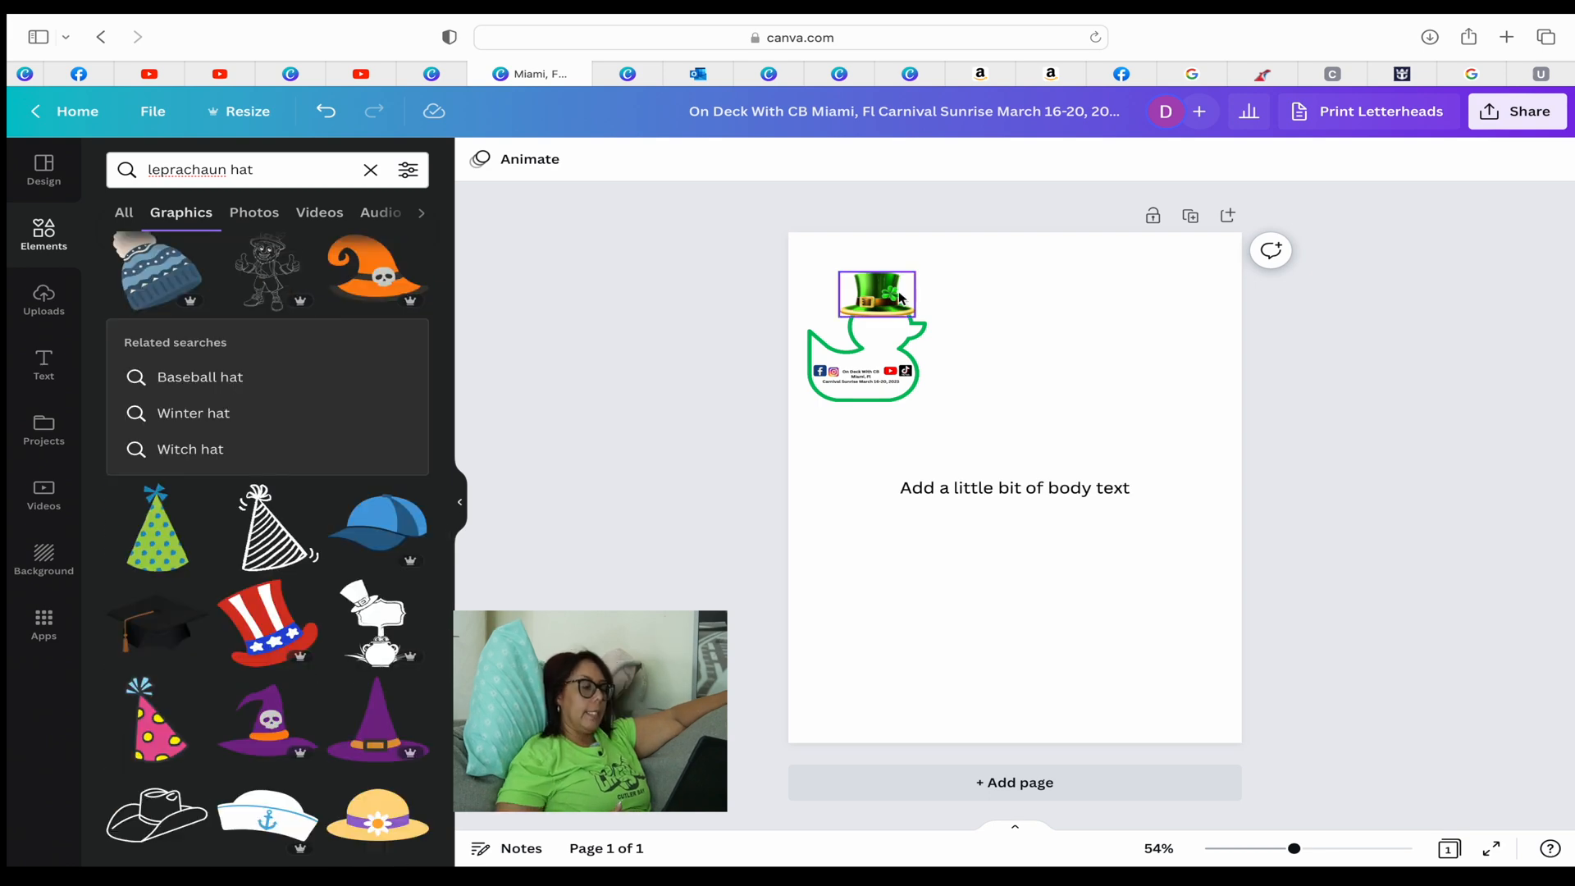
pyautogui.click(874, 289)
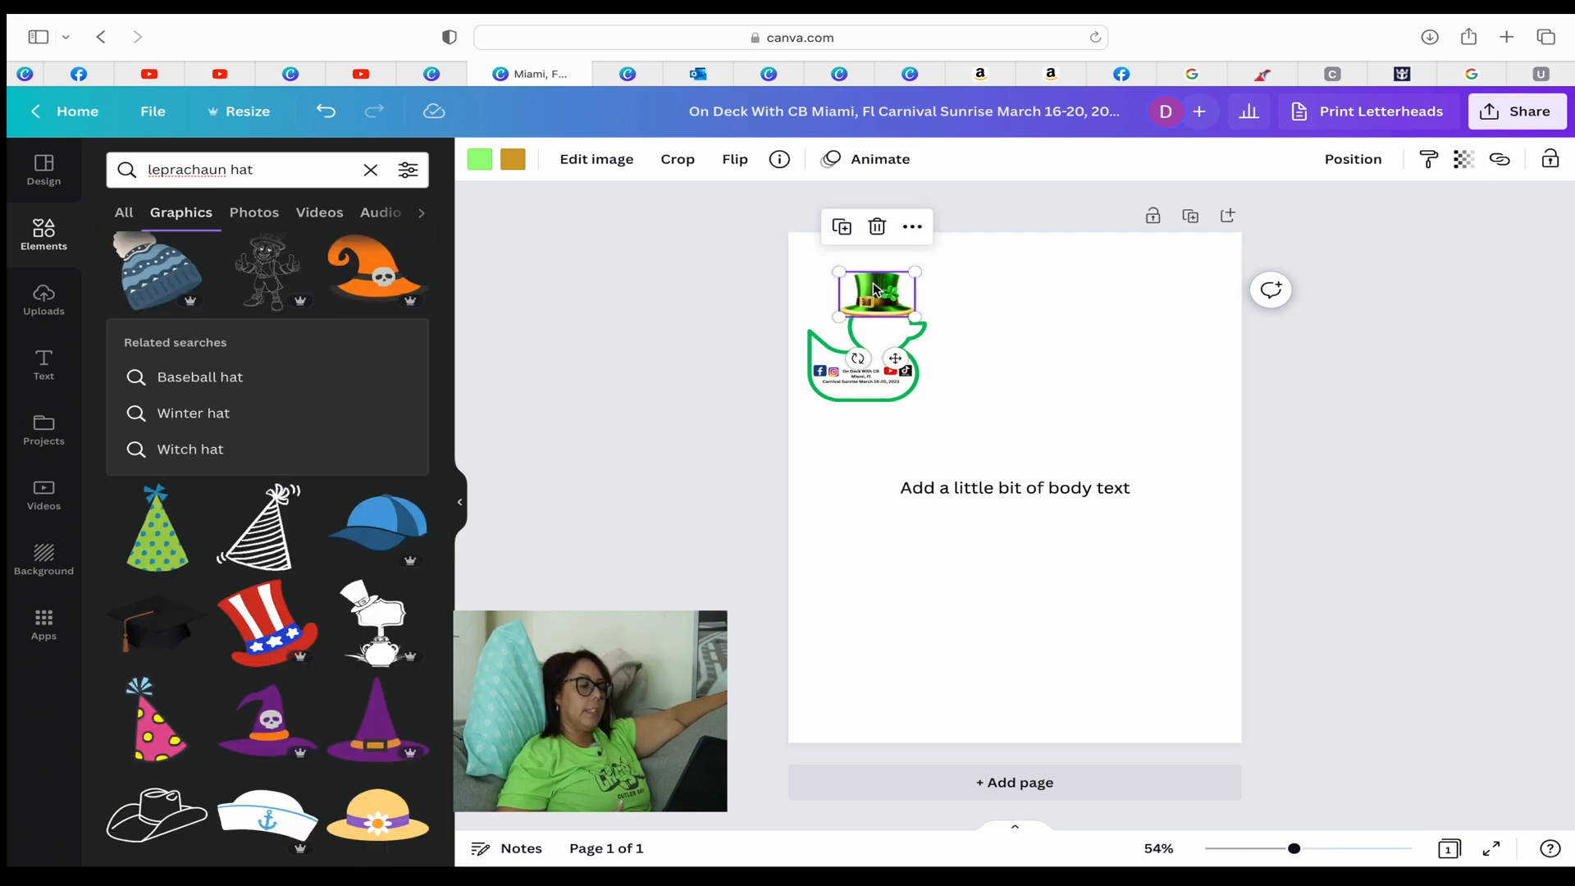
pyautogui.click(912, 230)
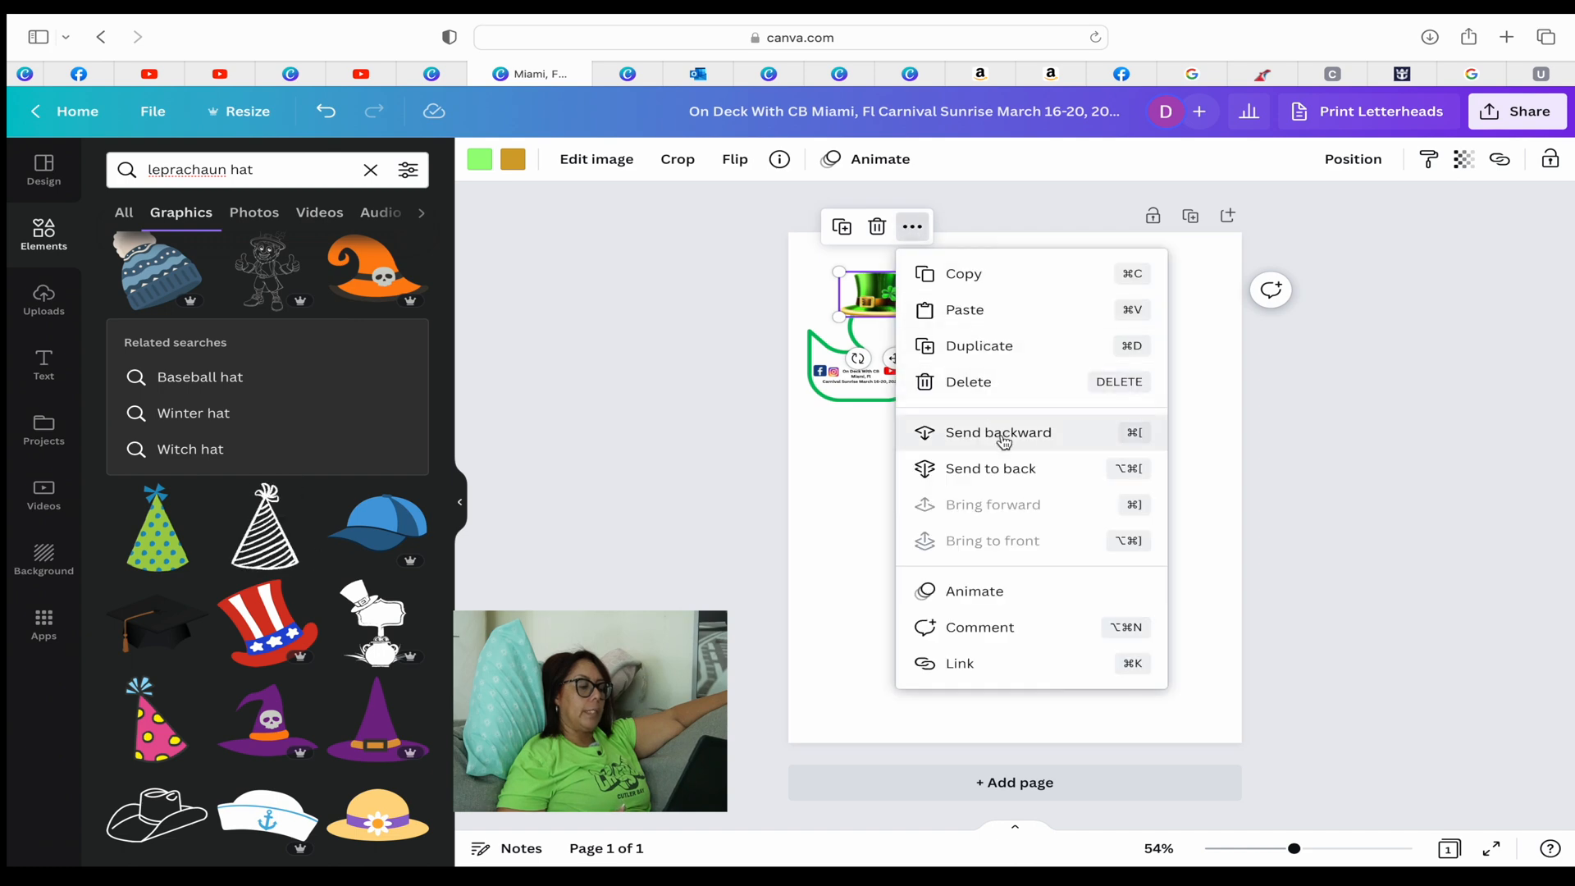
pyautogui.click(1002, 471)
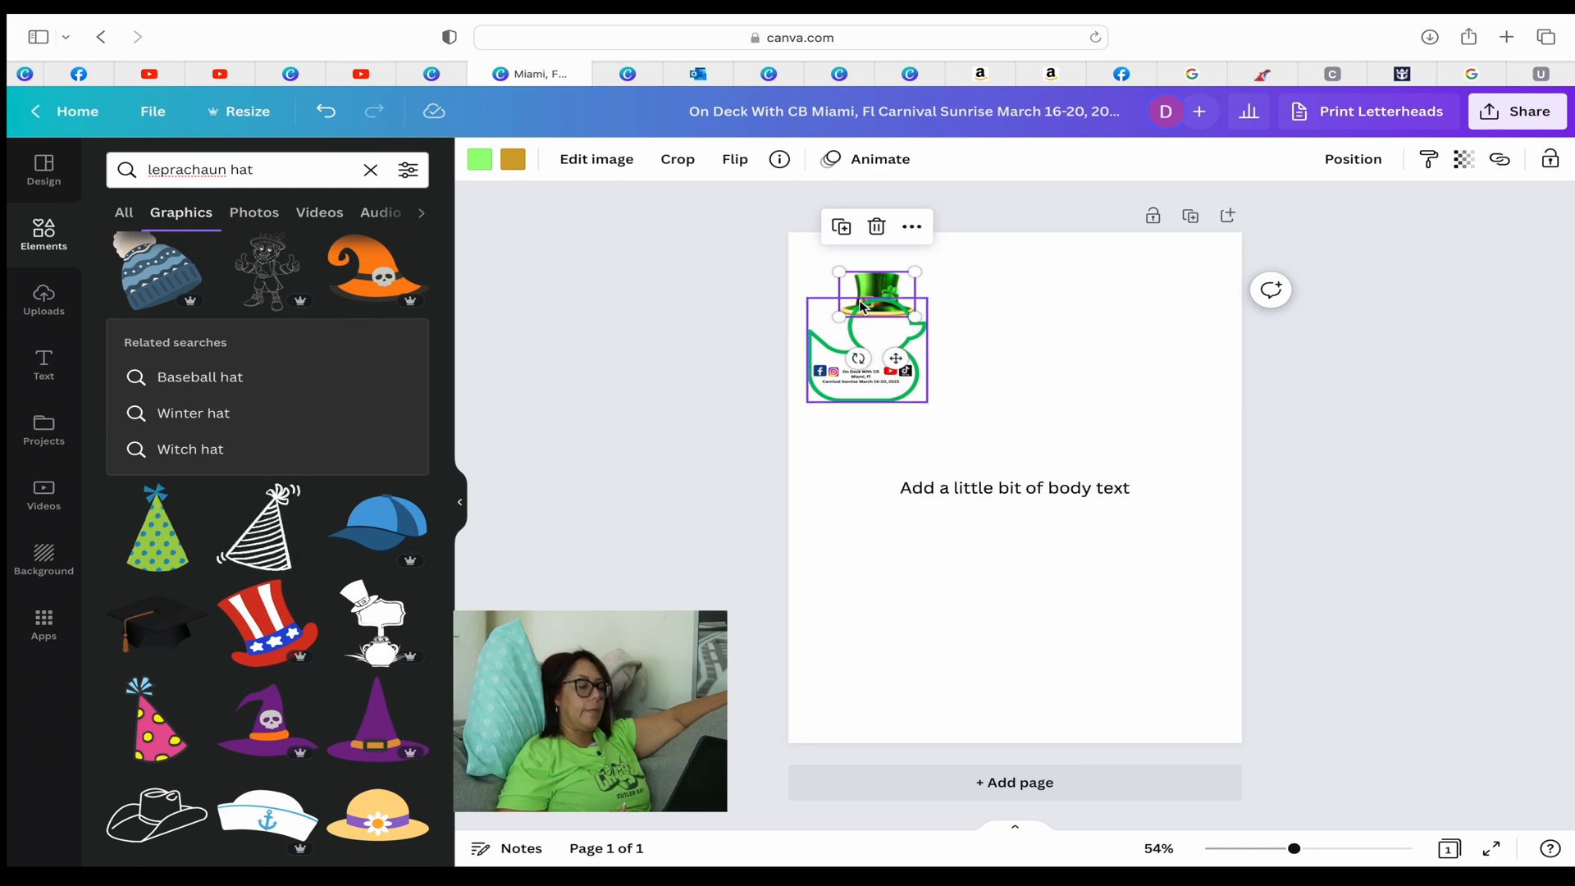
pyautogui.click(917, 229)
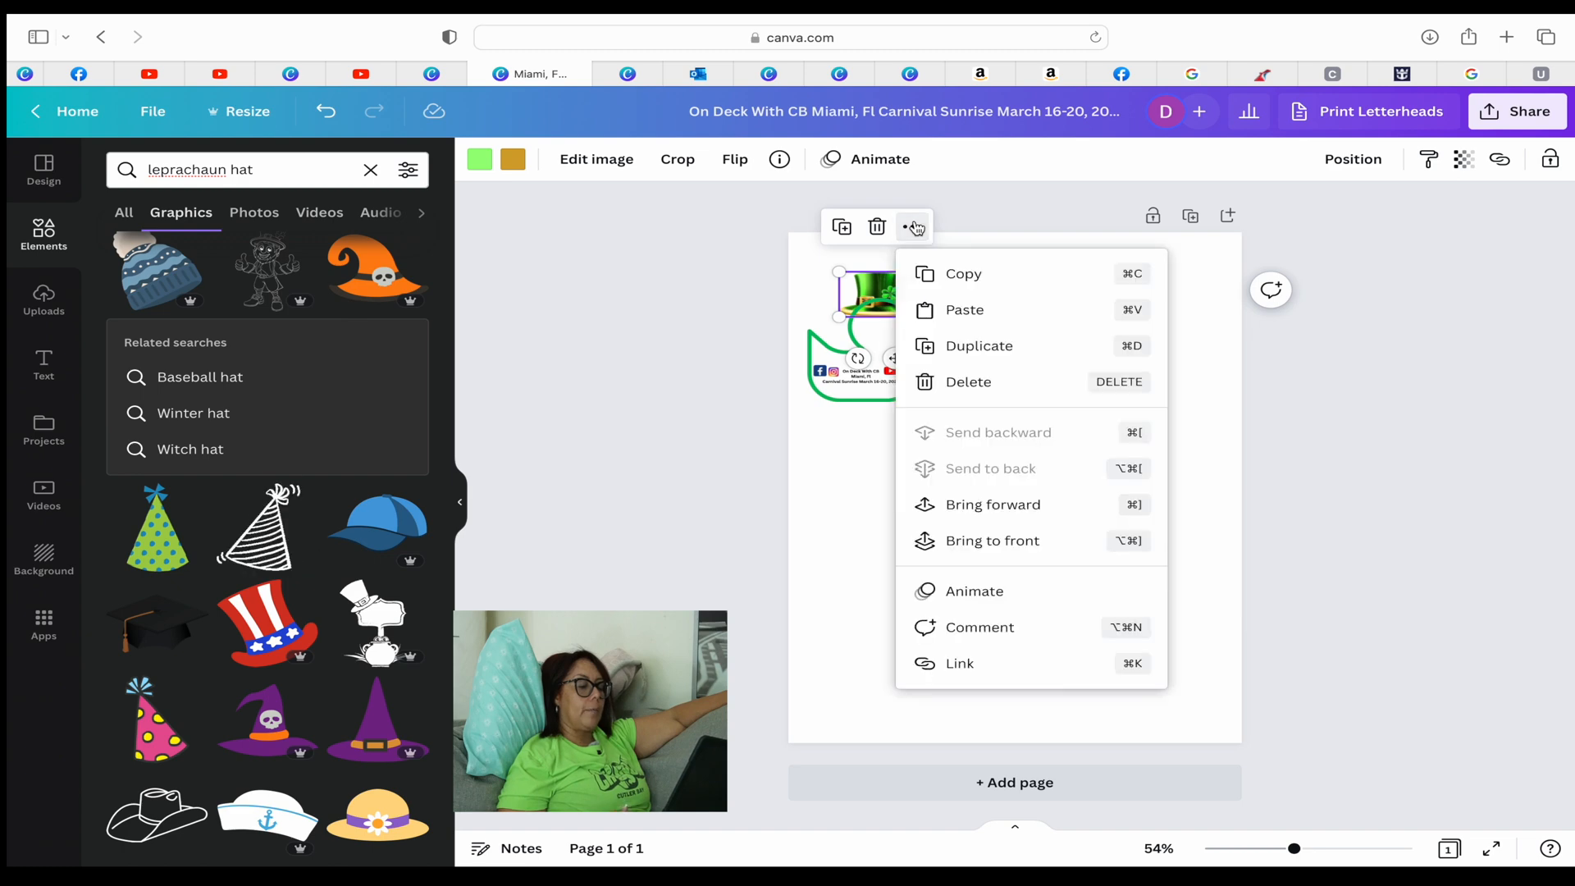
pyautogui.click(988, 544)
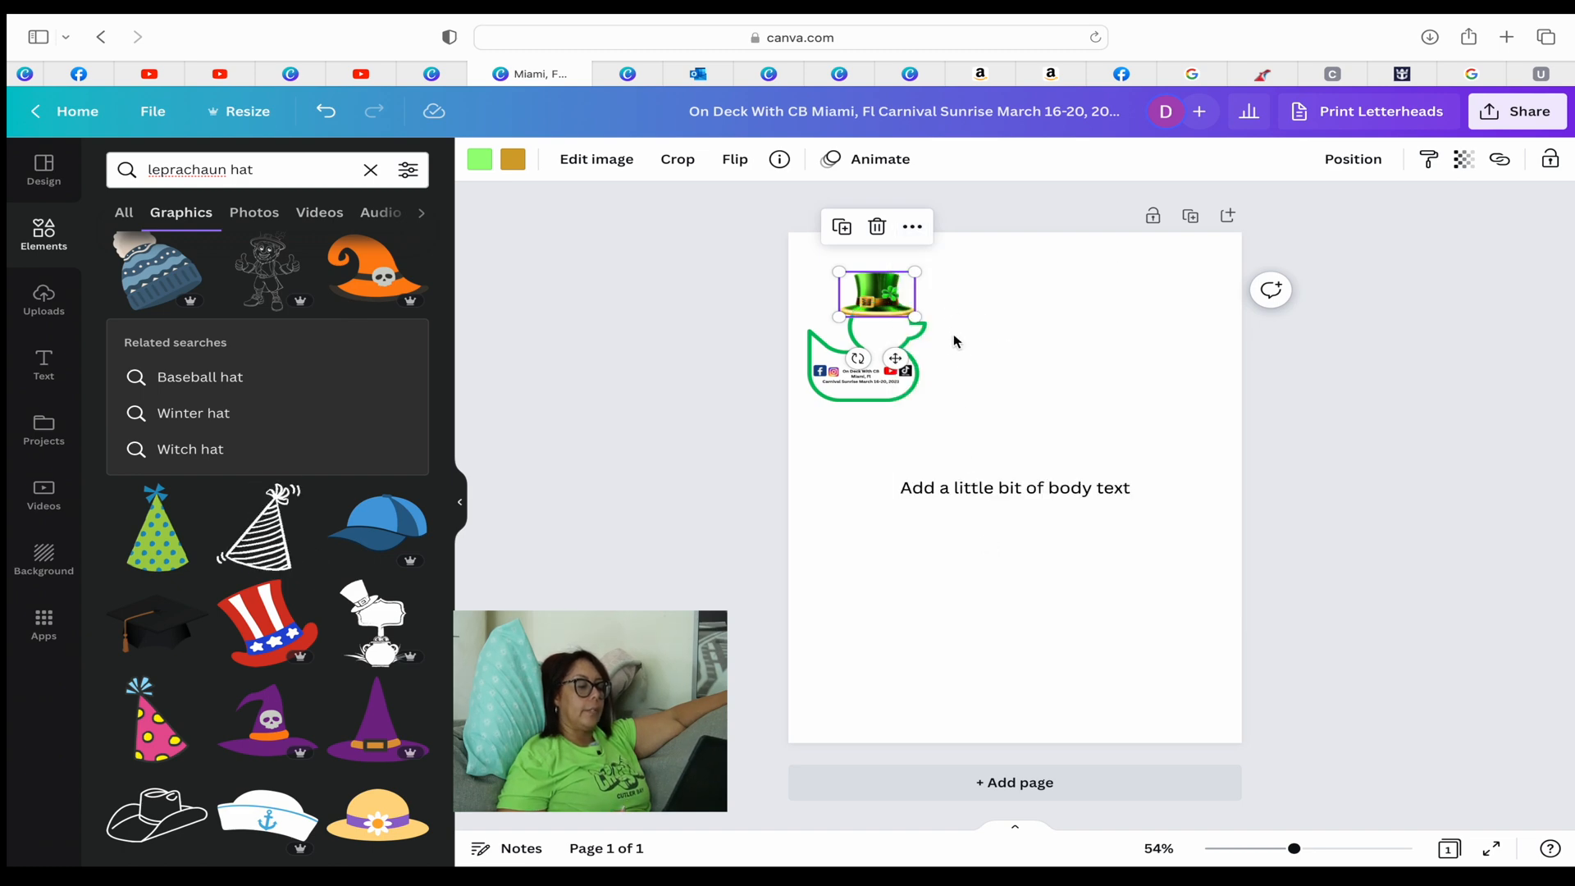
pyautogui.click(1024, 215)
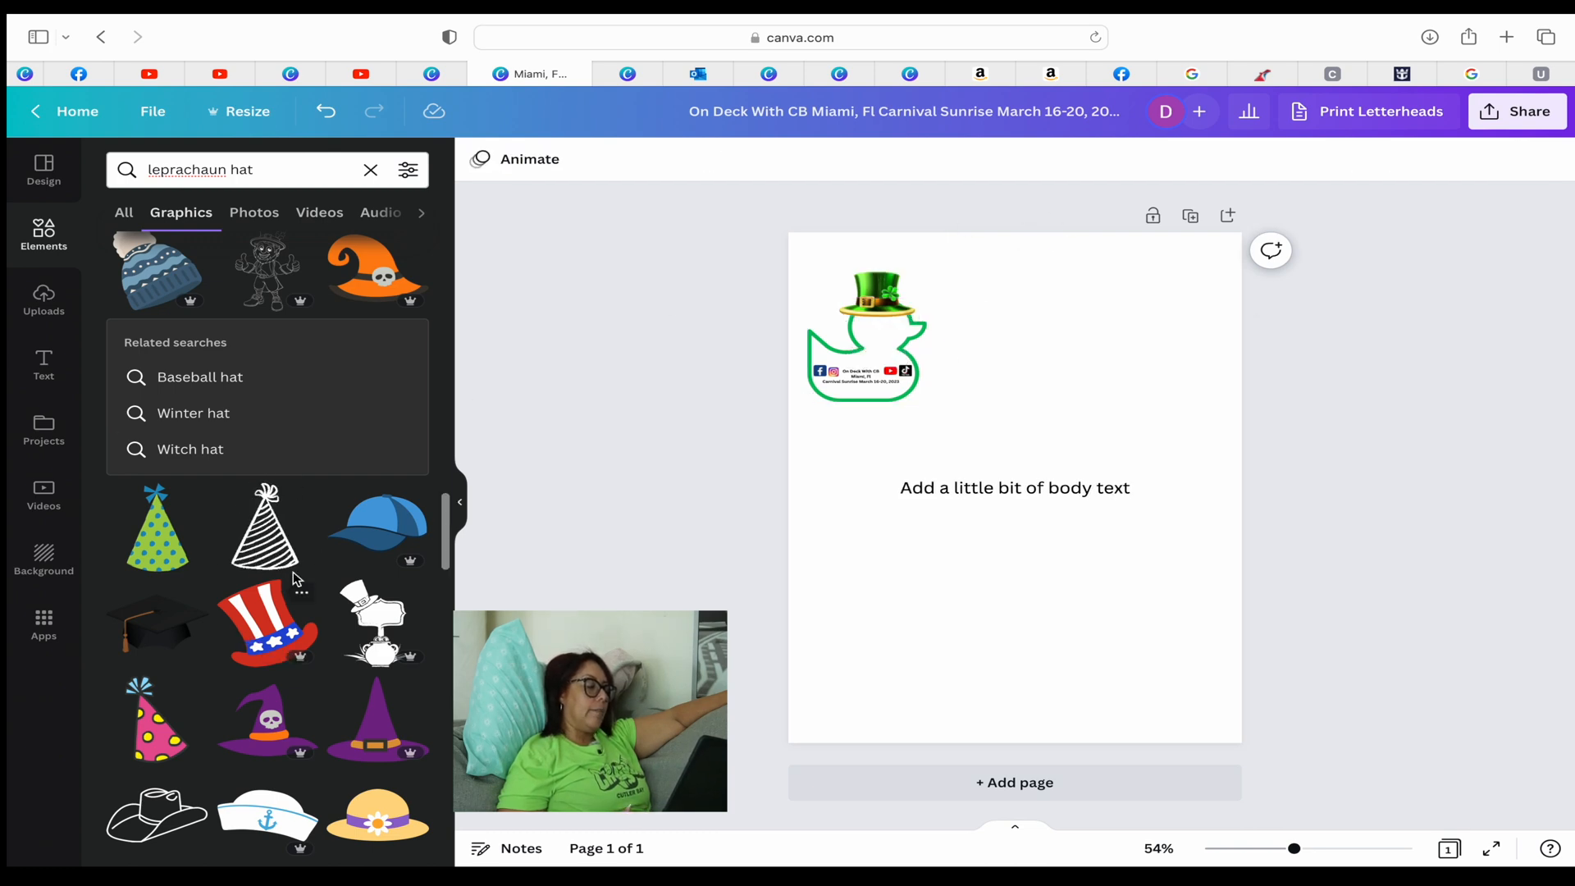
# - Add the flat green top hat with black band and gold buckle and shrink it to about 1.1 by 1
pyautogui.scroll(-7, 296, 578)
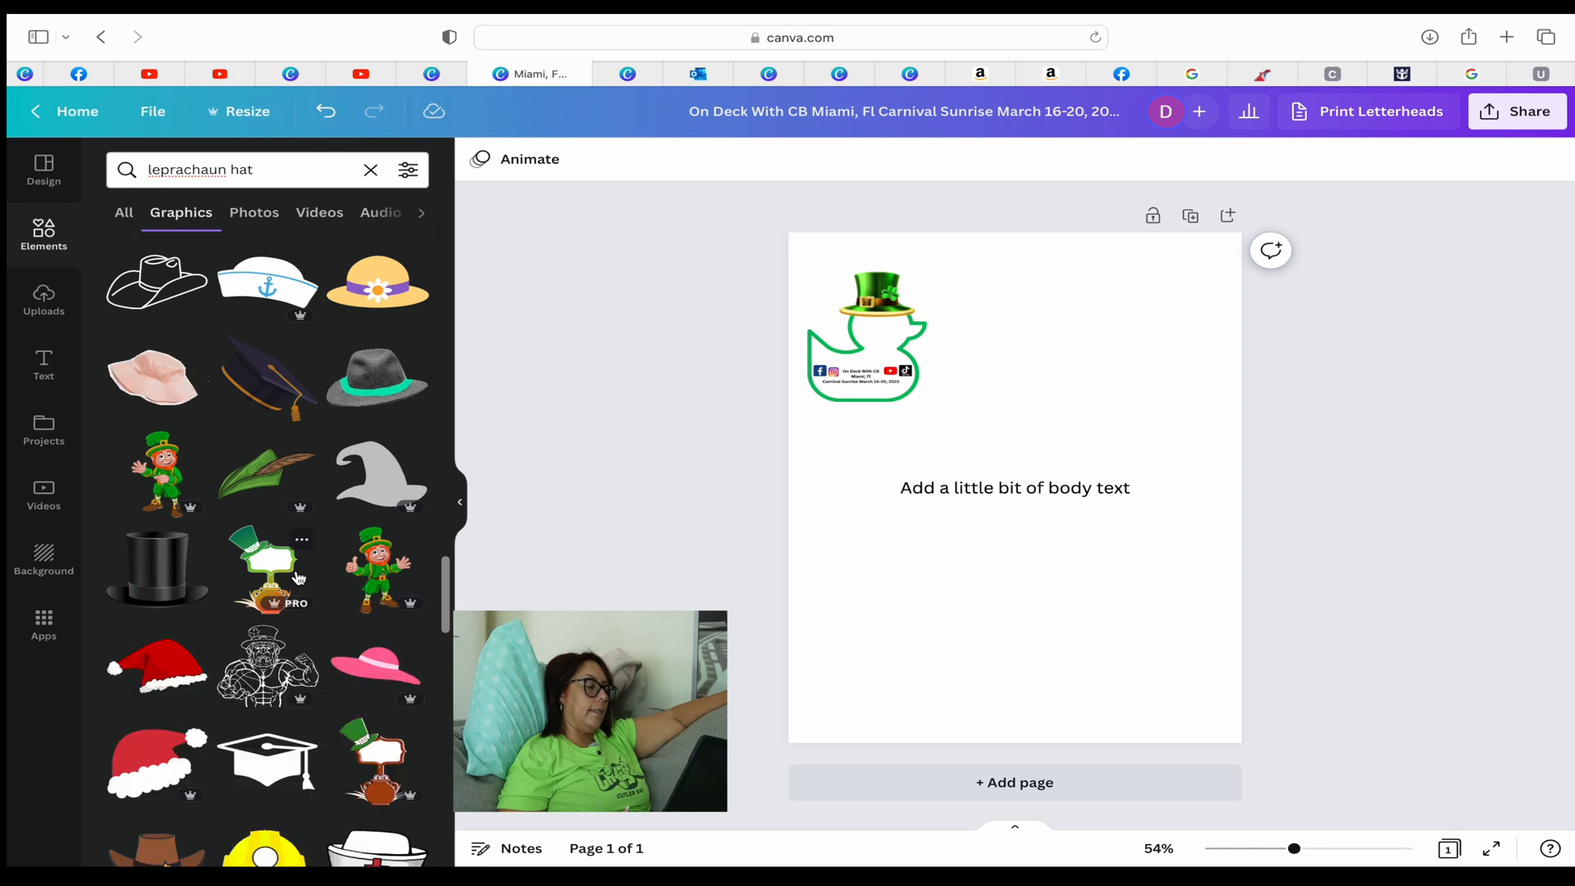
pyautogui.scroll(-7, 298, 578)
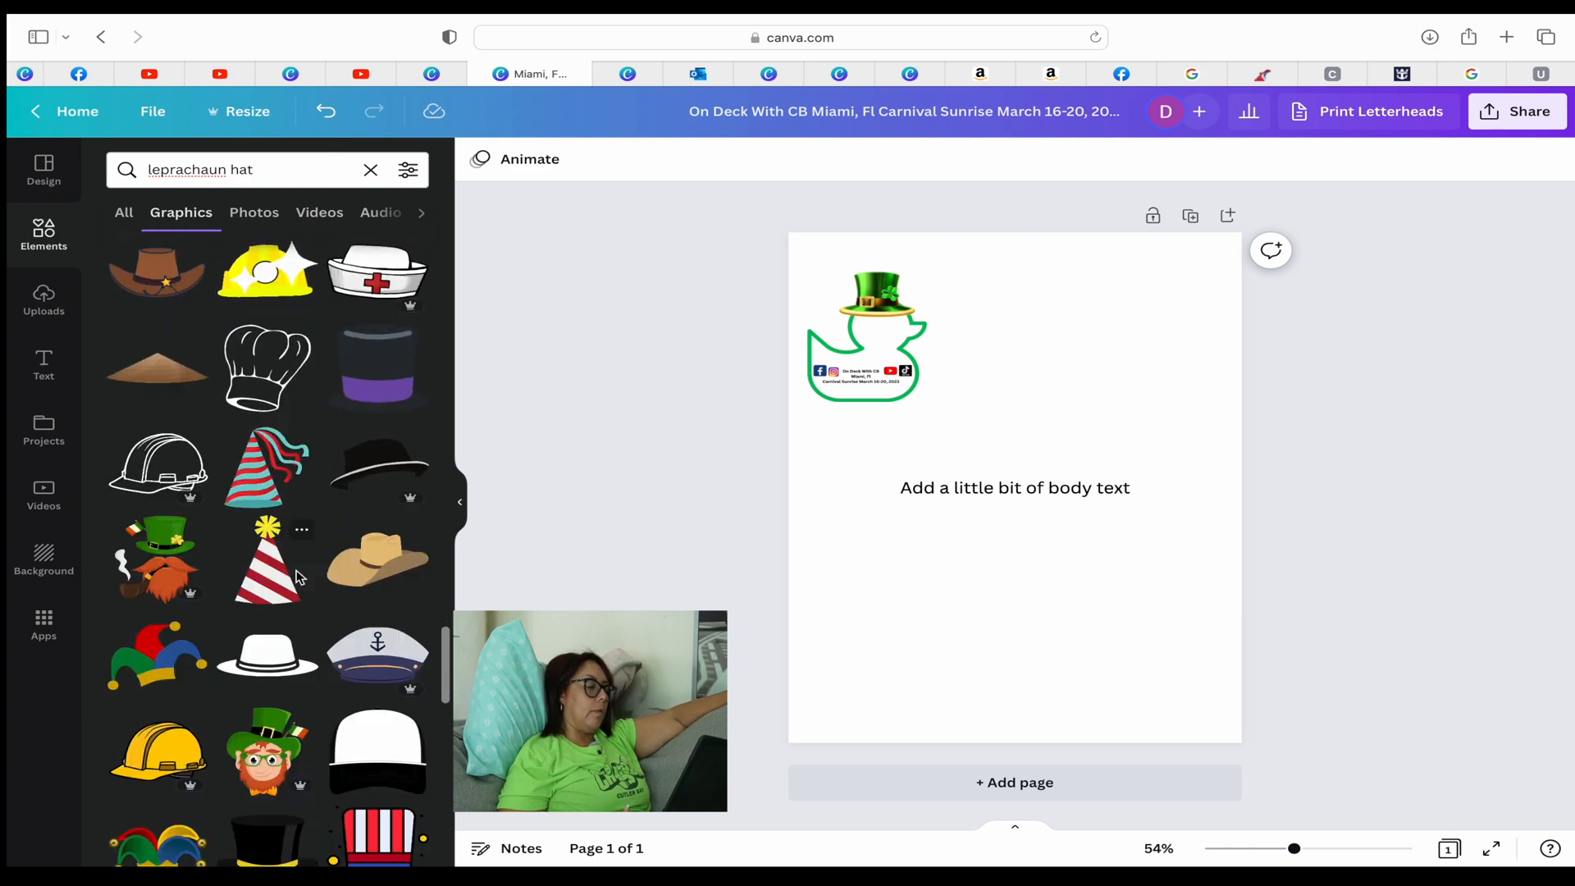
pyautogui.scroll(-12, 298, 578)
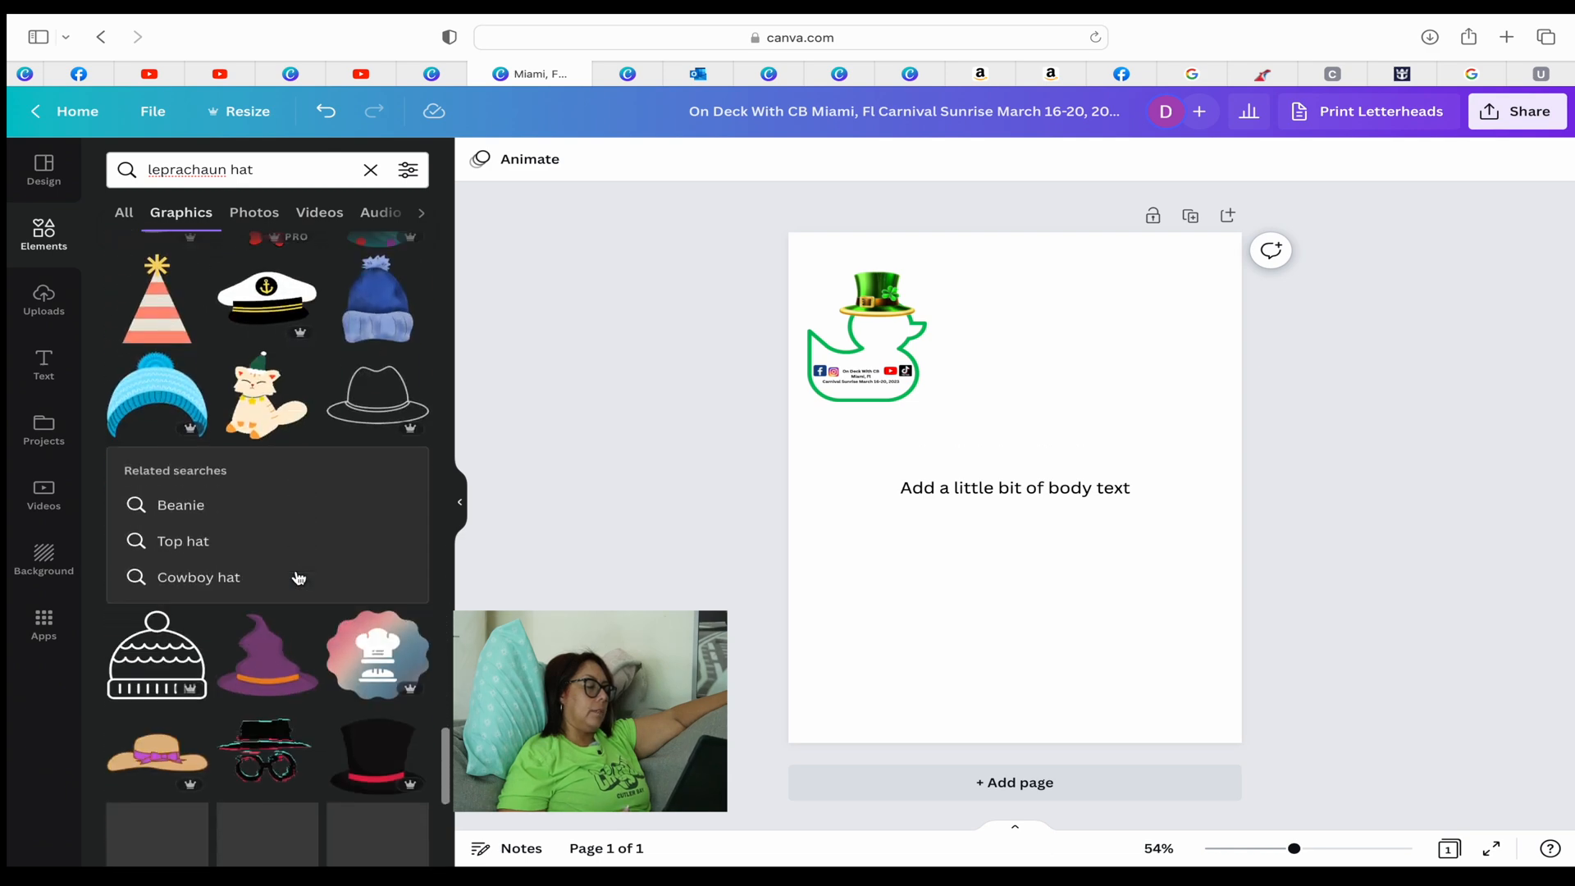
pyautogui.scroll(-5, 296, 579)
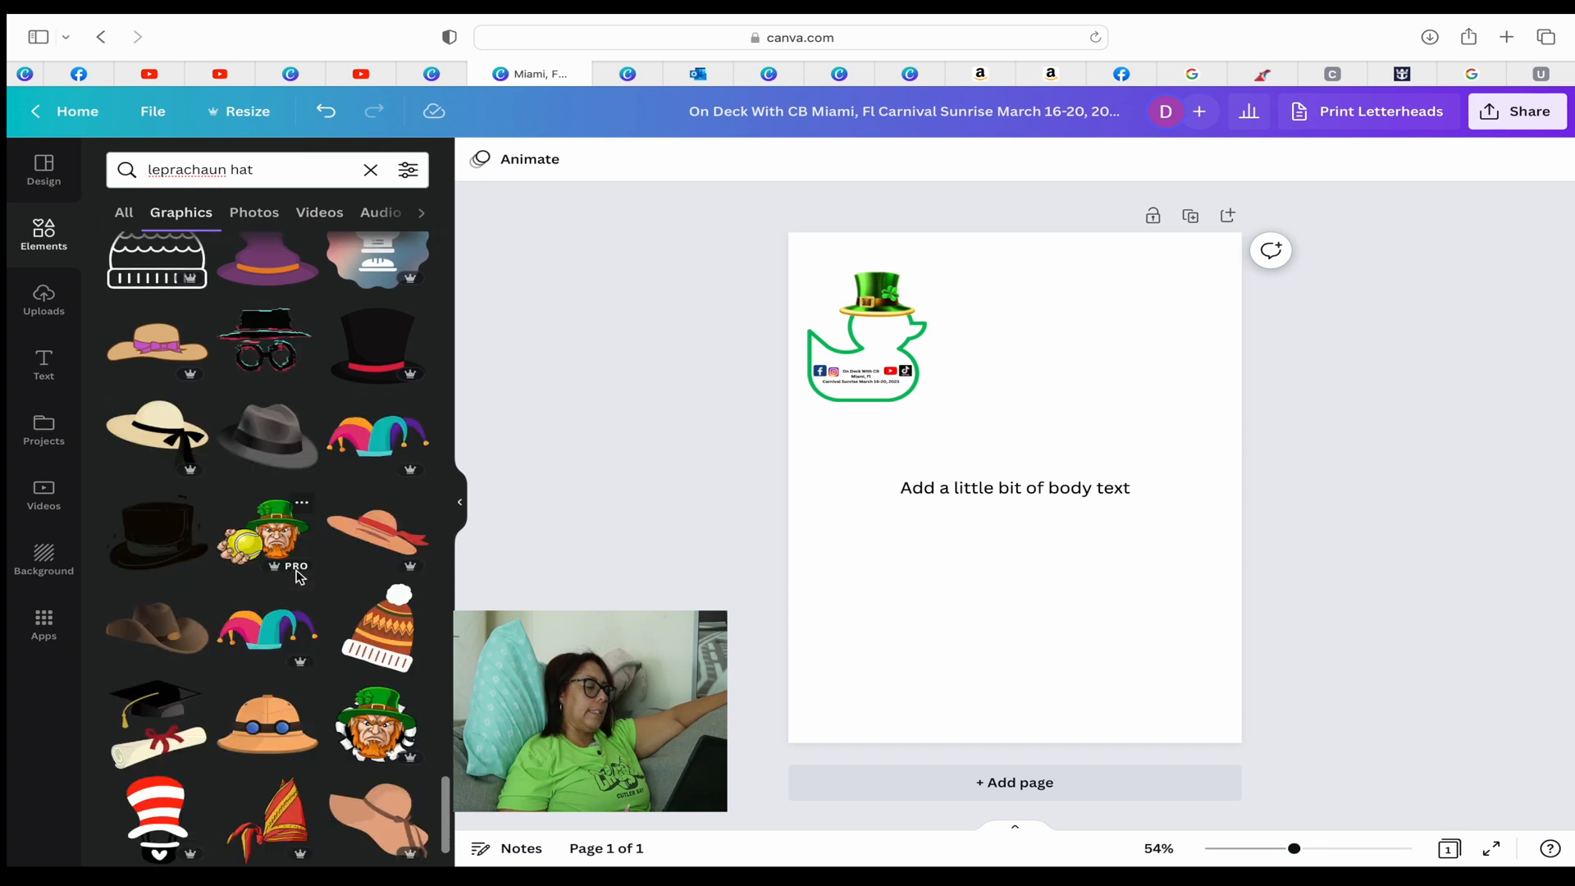
pyautogui.scroll(-6, 299, 577)
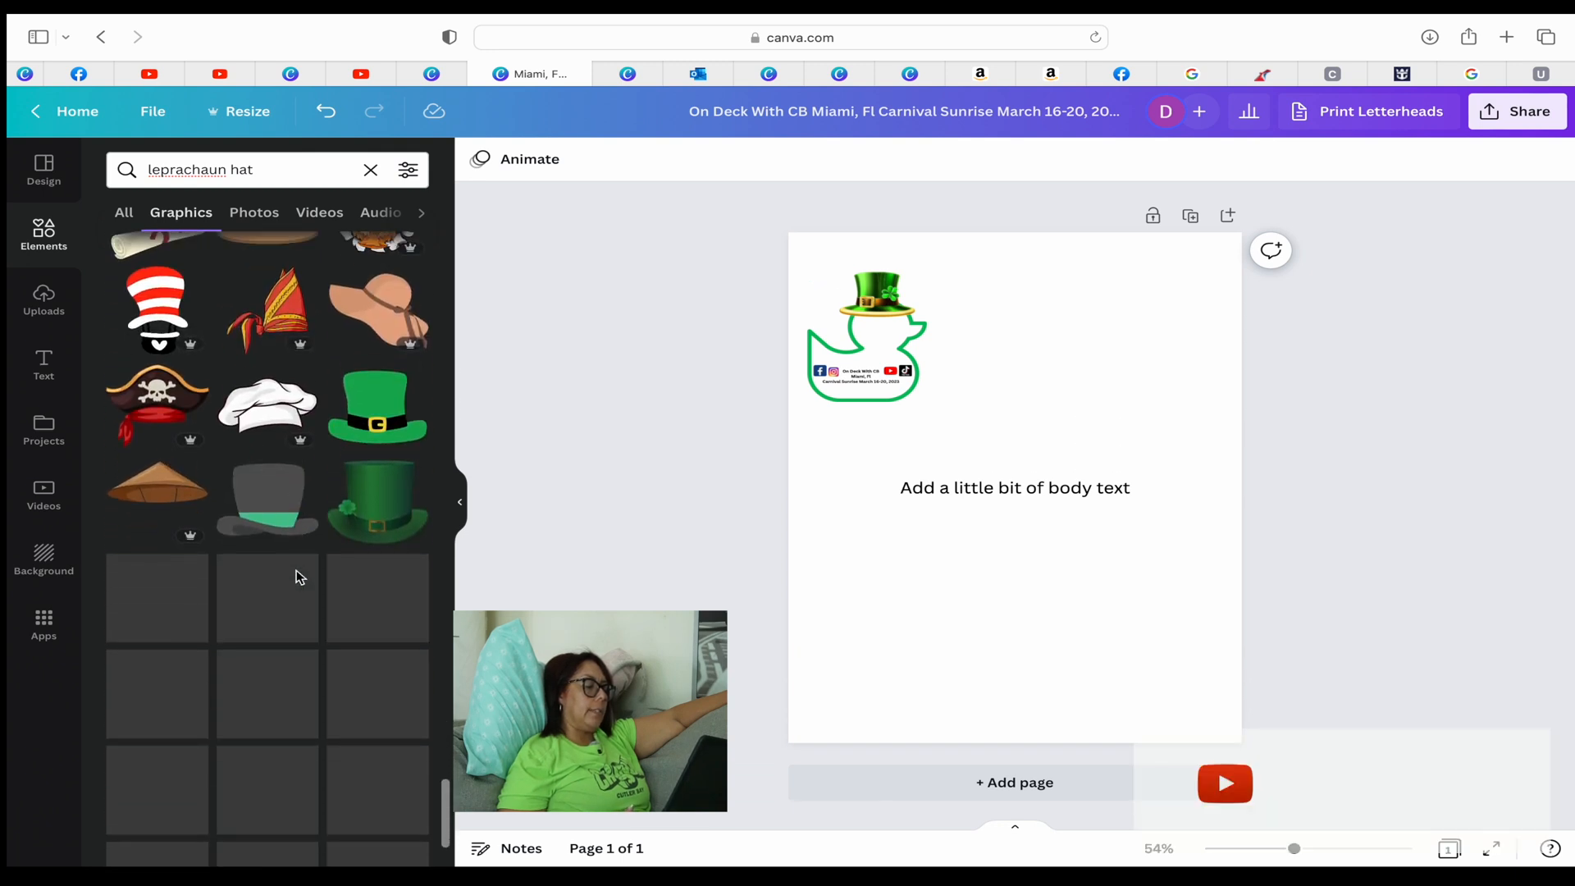
pyautogui.click(386, 412)
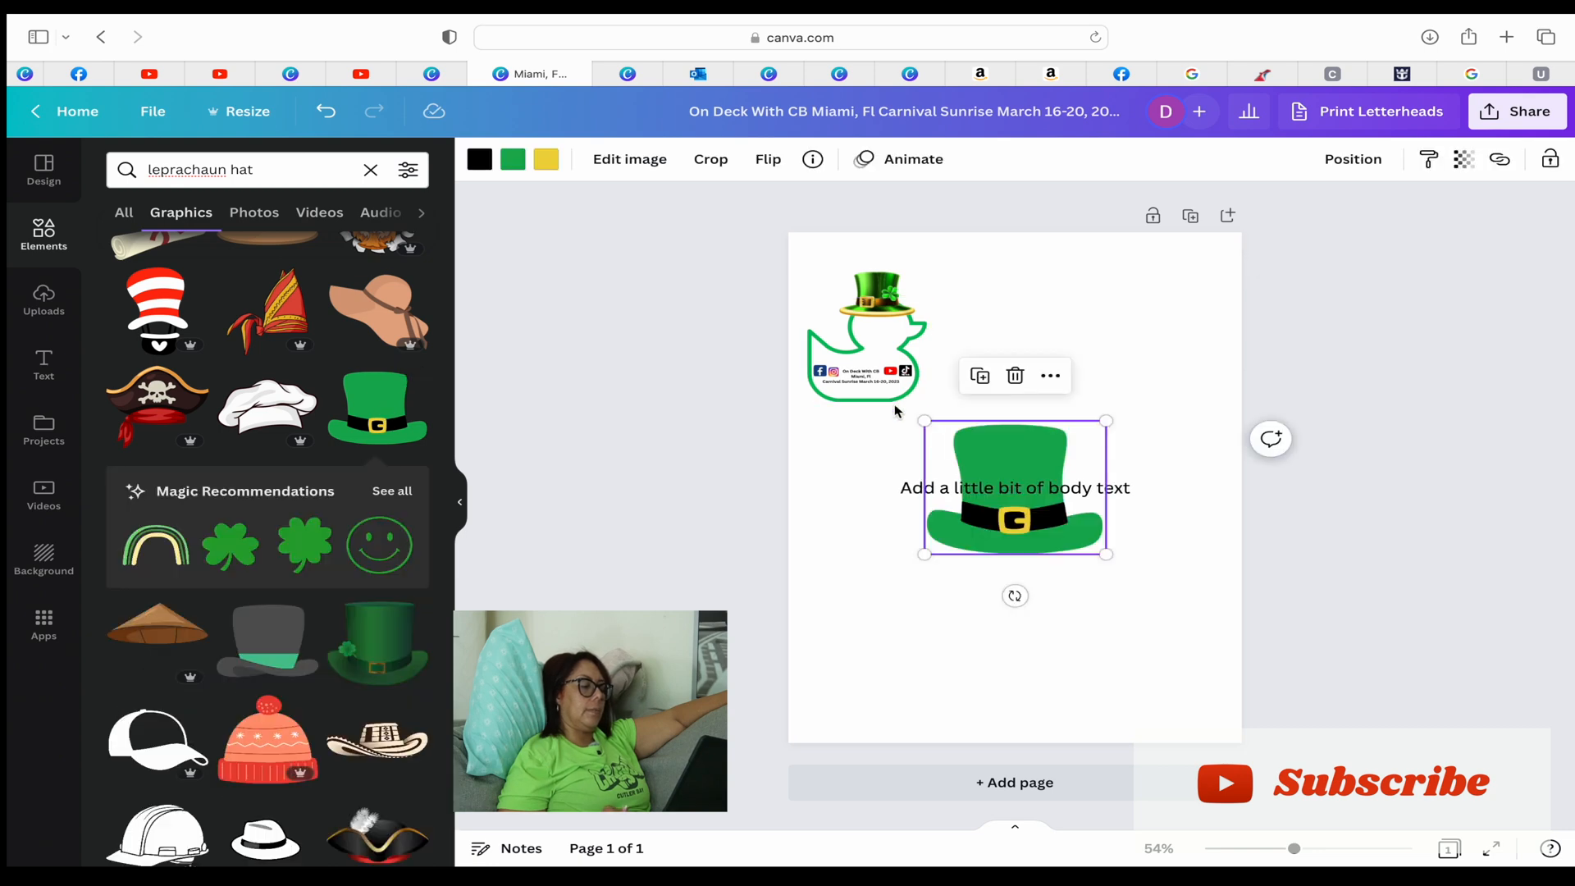
pyautogui.moveTo(925, 422); pyautogui.dragTo(1047, 511)
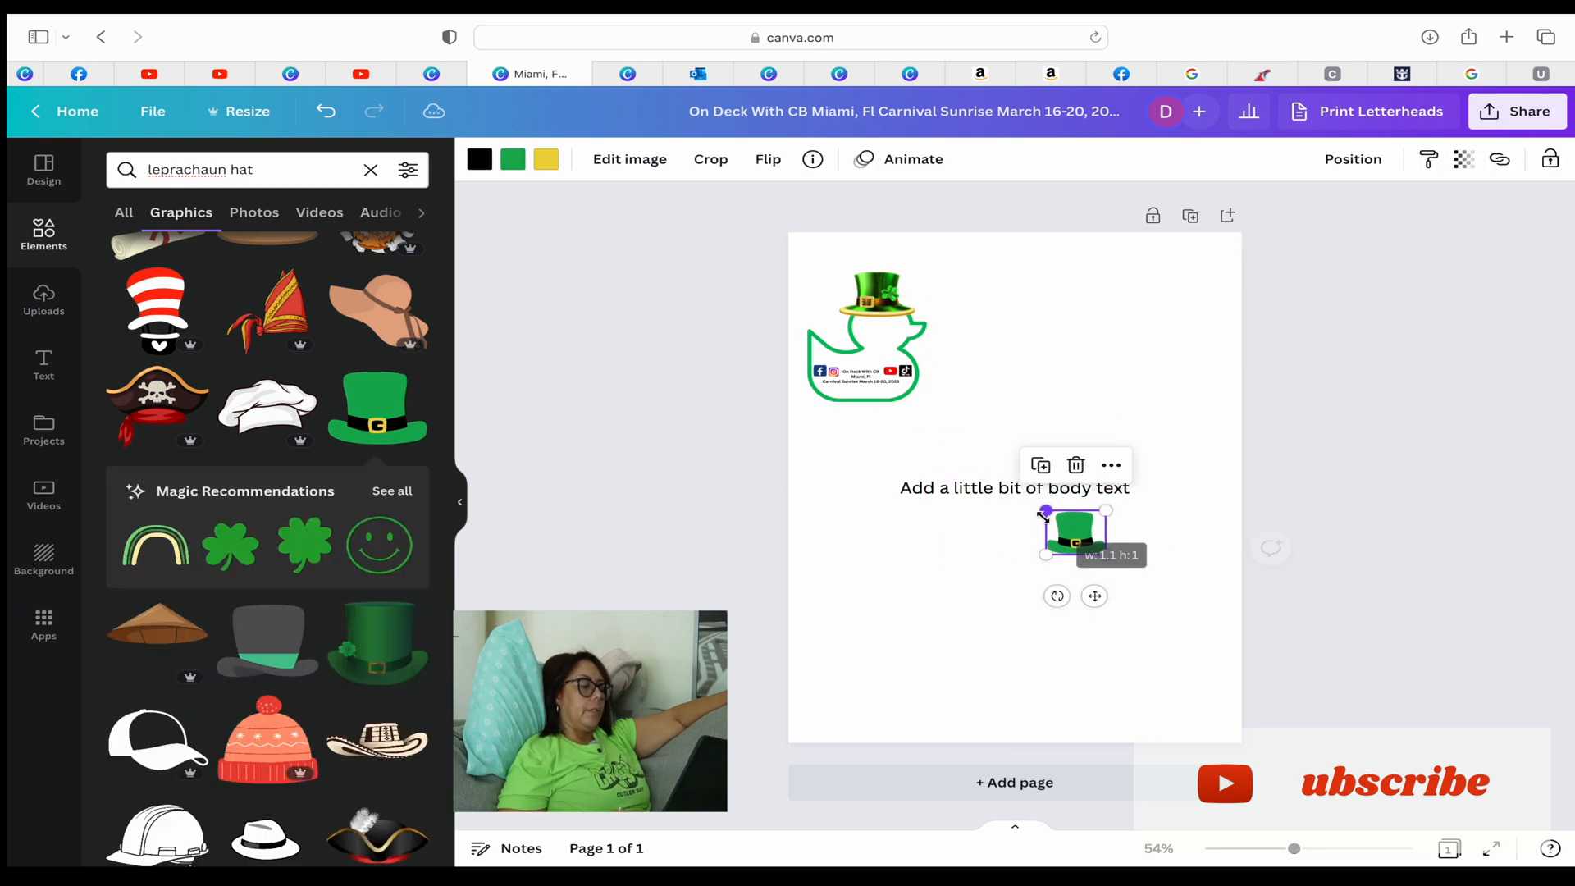
# - Move the shiny hat away from the duck and fit the flat green hat, slightly enlarged, on the duck's head
pyautogui.click(902, 309)
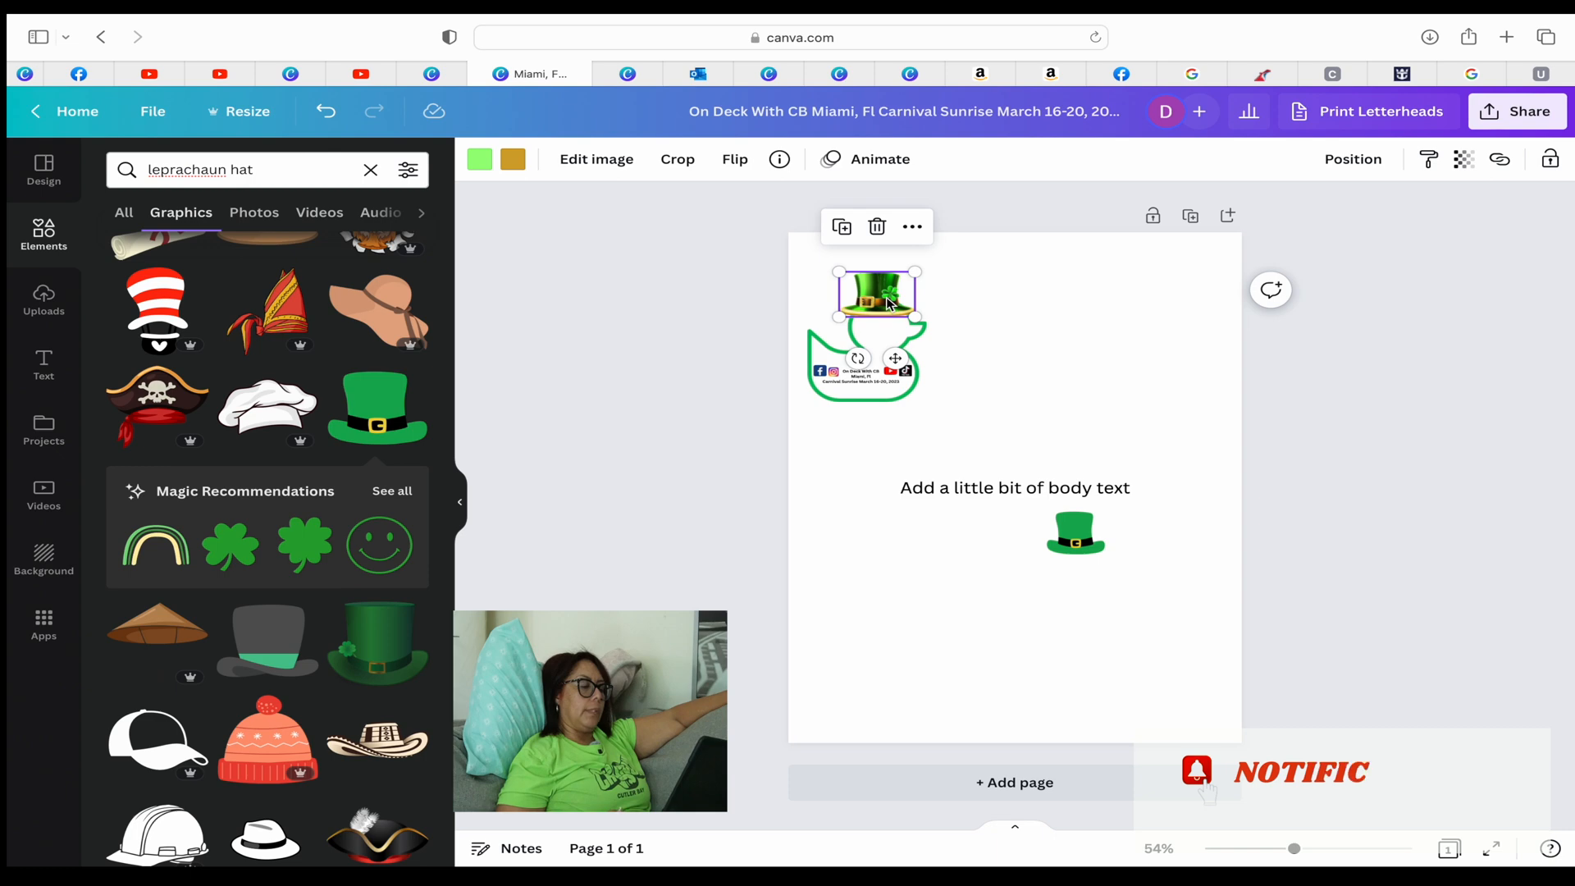
pyautogui.moveTo(895, 360); pyautogui.dragTo(1128, 374)
pyautogui.click(1089, 539)
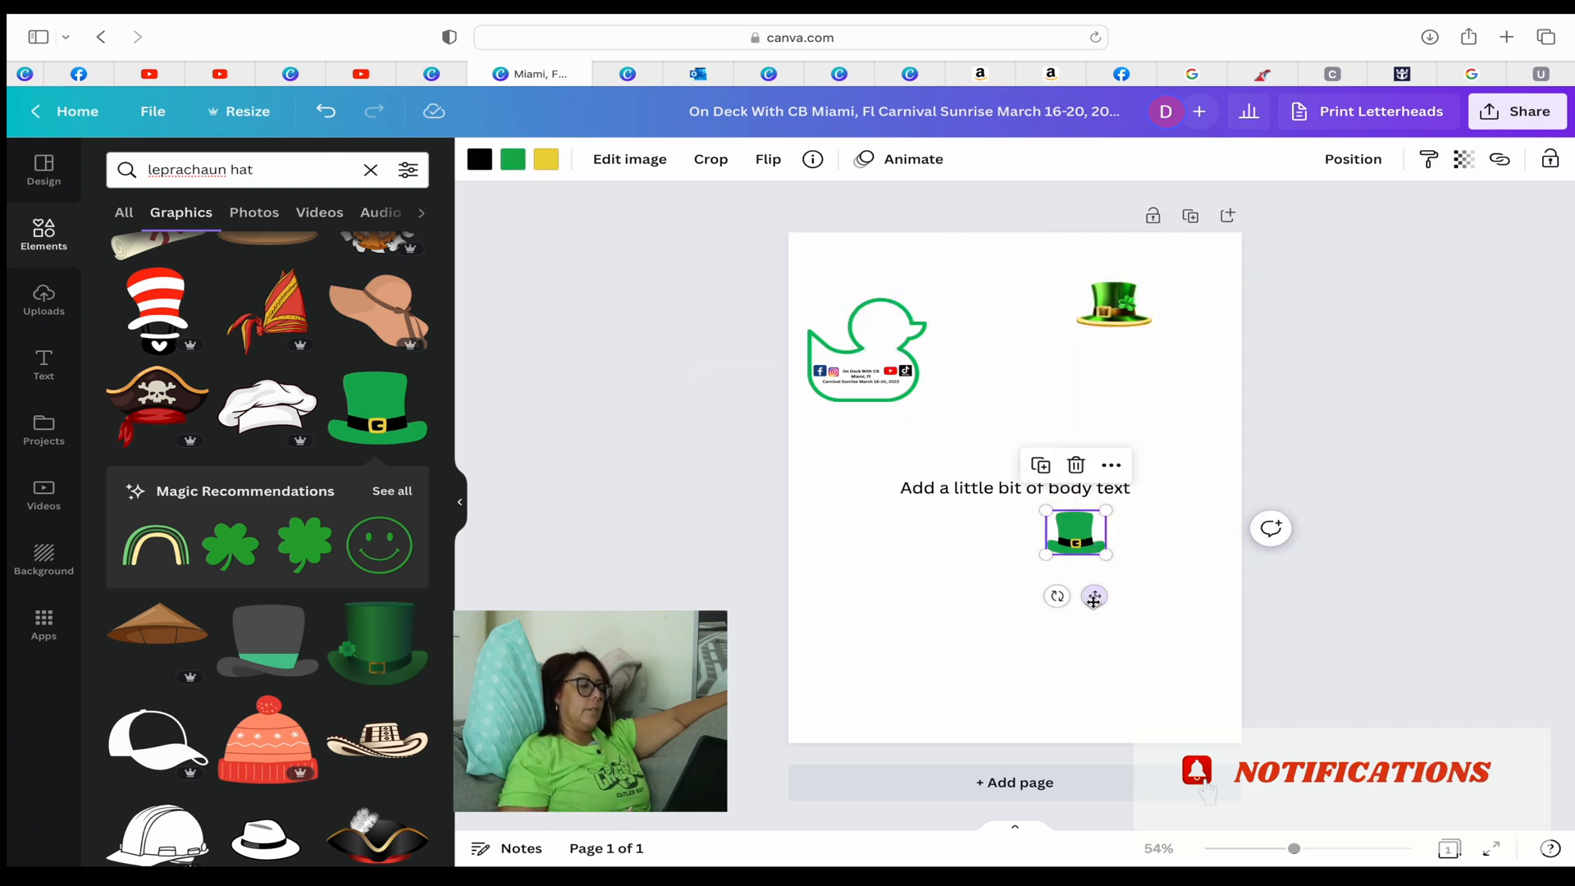
pyautogui.moveTo(1094, 599); pyautogui.dragTo(900, 362)
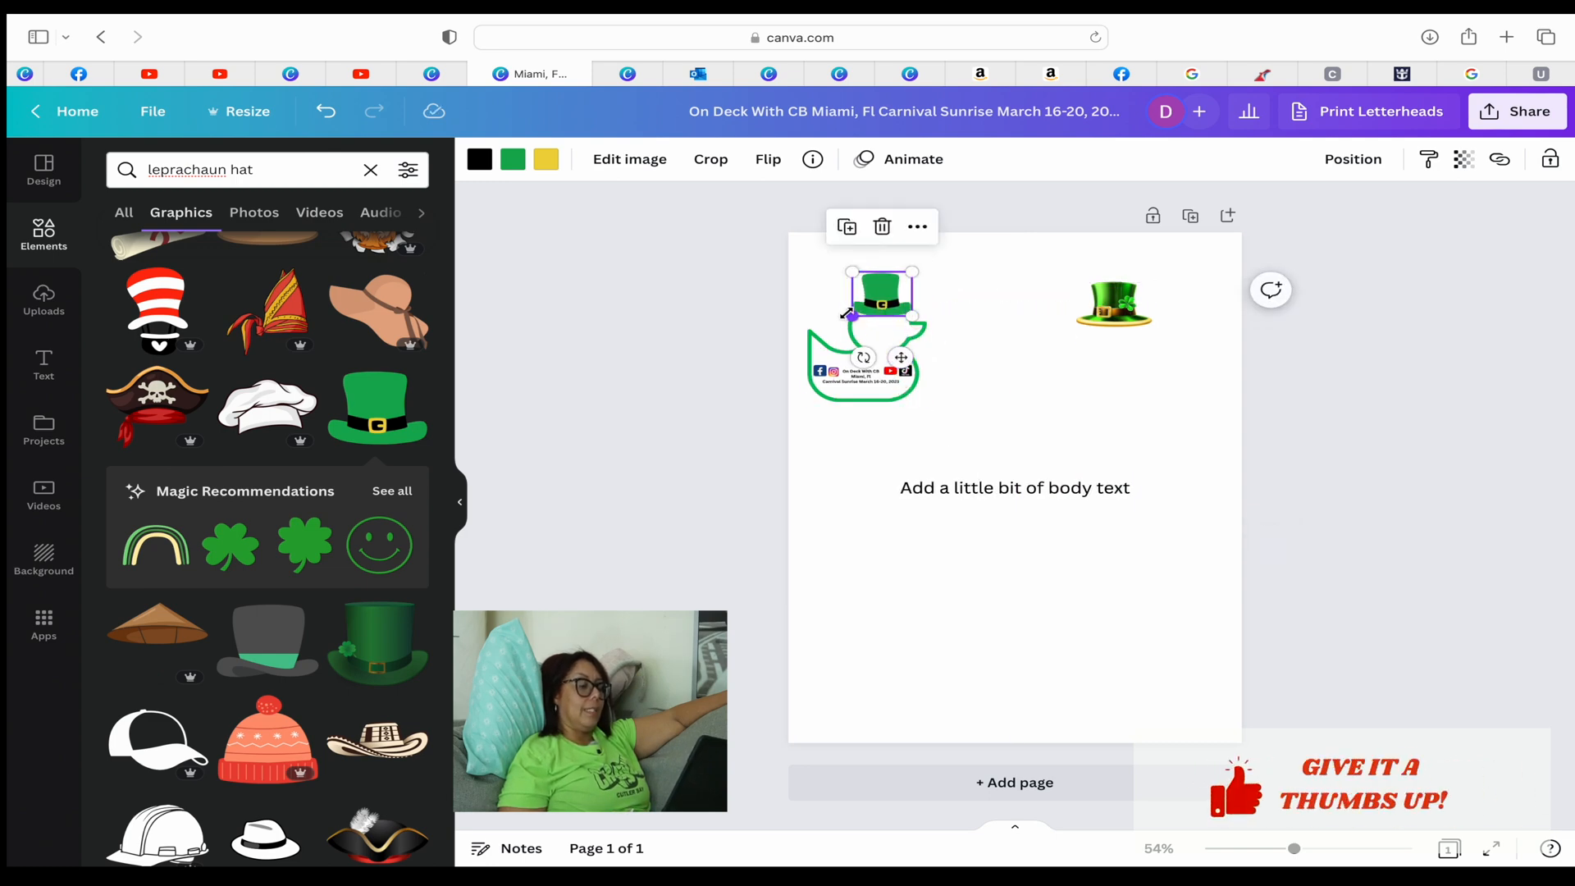
pyautogui.moveTo(851, 316); pyautogui.dragTo(845, 321)
pyautogui.click(928, 256)
pyautogui.click(926, 340)
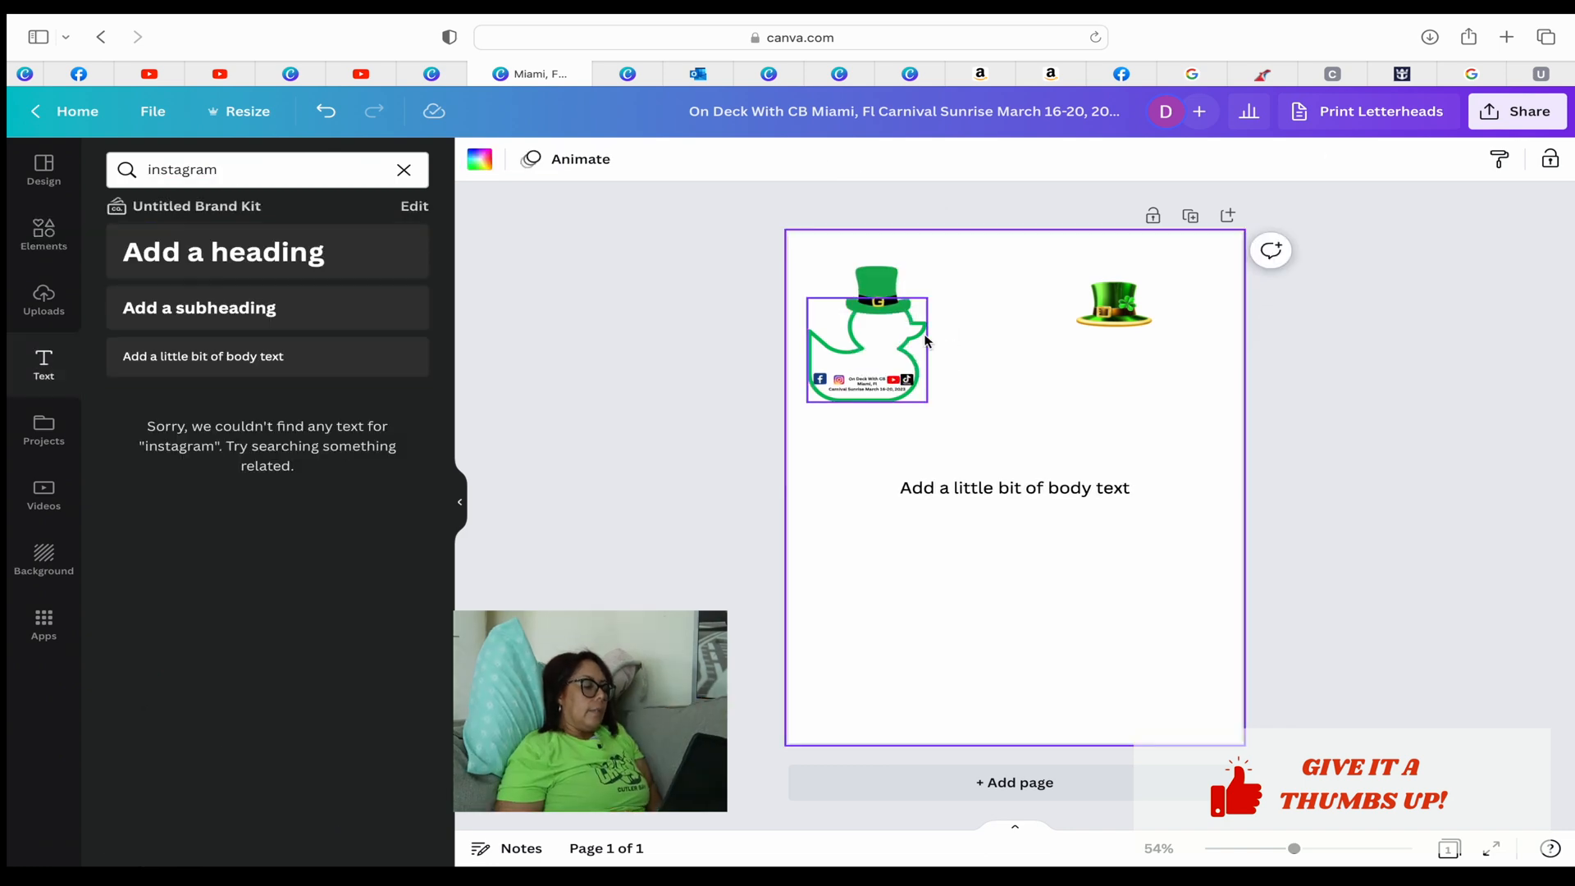
# - Replace the placeholder body text with "ConQUACKculations", "You found a duck", "Keep or hide" and "You decide" on separate lines
pyautogui.click(946, 488)
pyautogui.doubleClick(946, 488)
pyautogui.write('ConQUACULA')
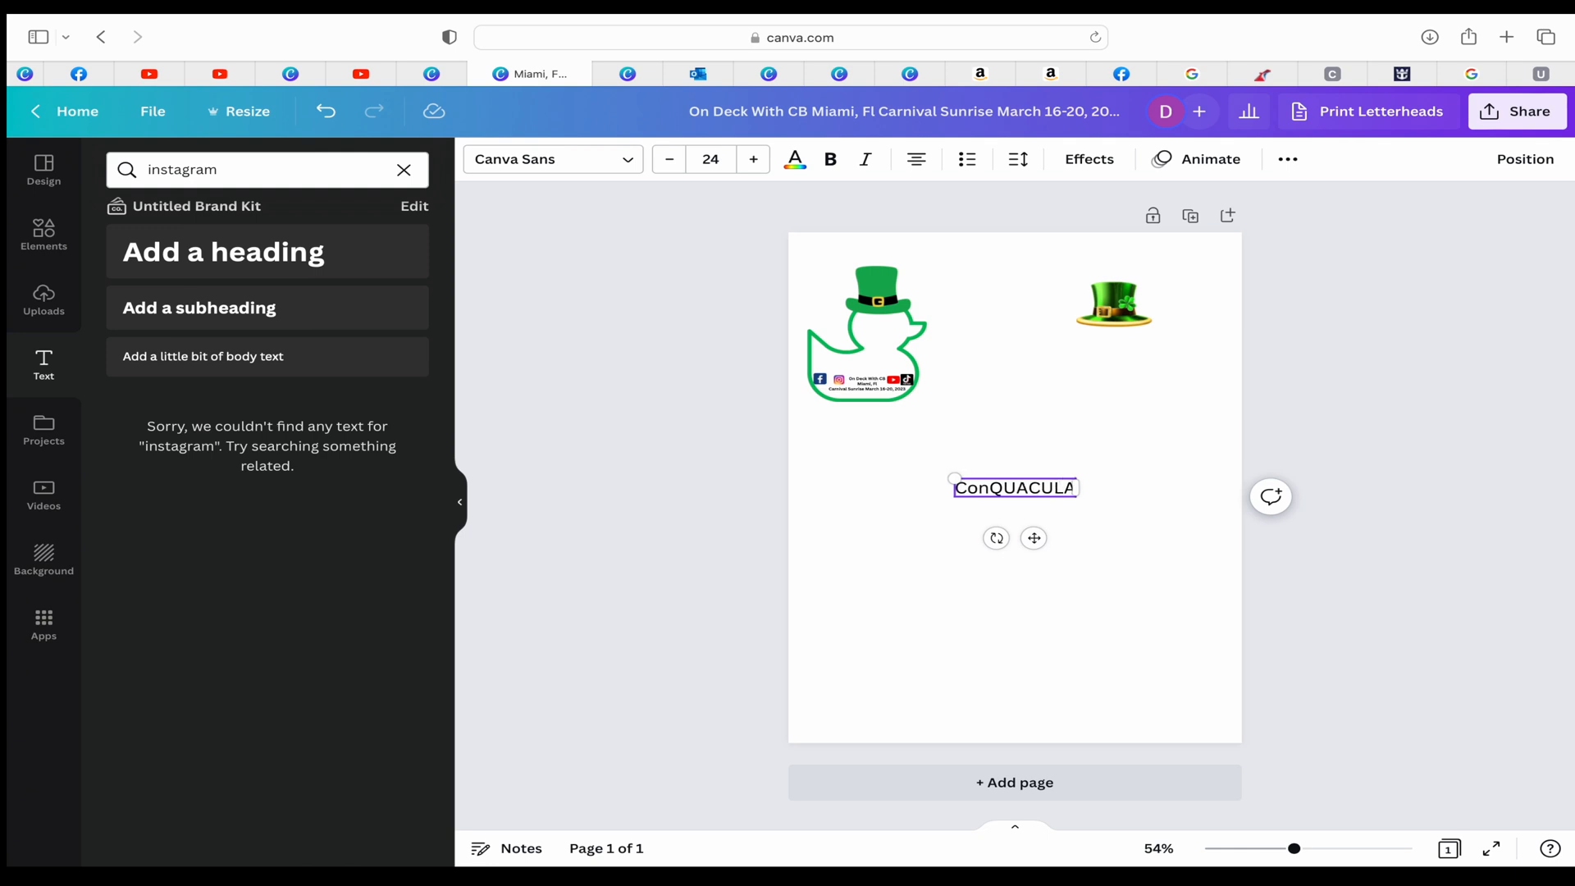
pyautogui.press('BackSpace')
pyautogui.press('BackSpace')
pyautogui.press('BackSpace')
pyautogui.write('Kculations')
pyautogui.press('Return')
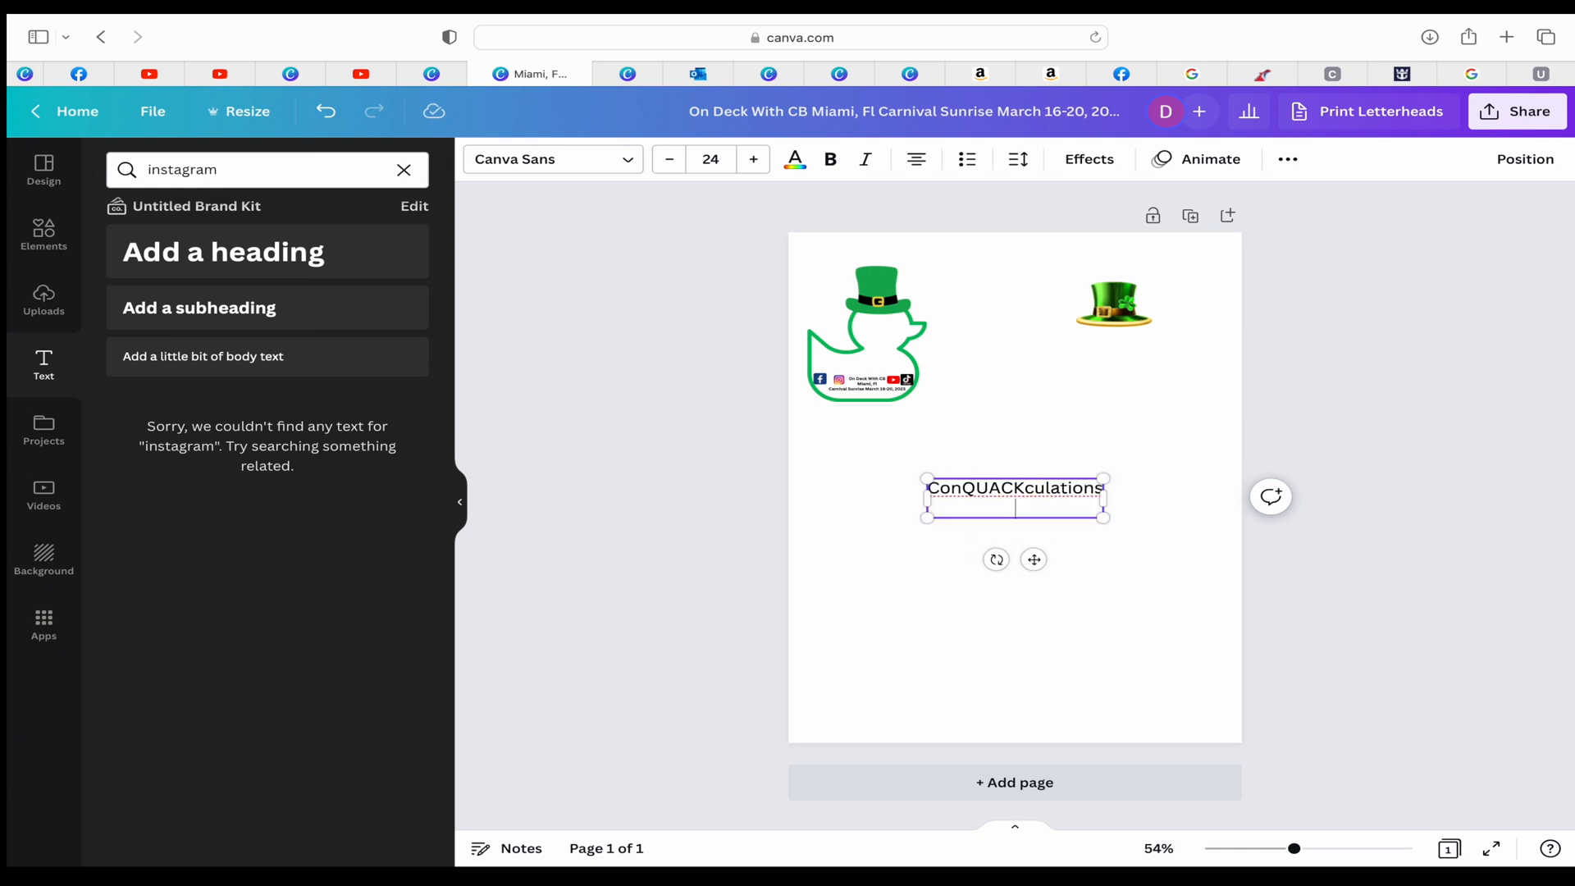
pyautogui.write('You found a duck')
# - Set the message text to size 8 and bold, and place it inside the duck above the trip text
pyautogui.click(710, 159)
pyautogui.write('8')
pyautogui.hotkey('ctrl', 'b')
pyautogui.moveTo(1031, 531); pyautogui.dragTo(891, 414)
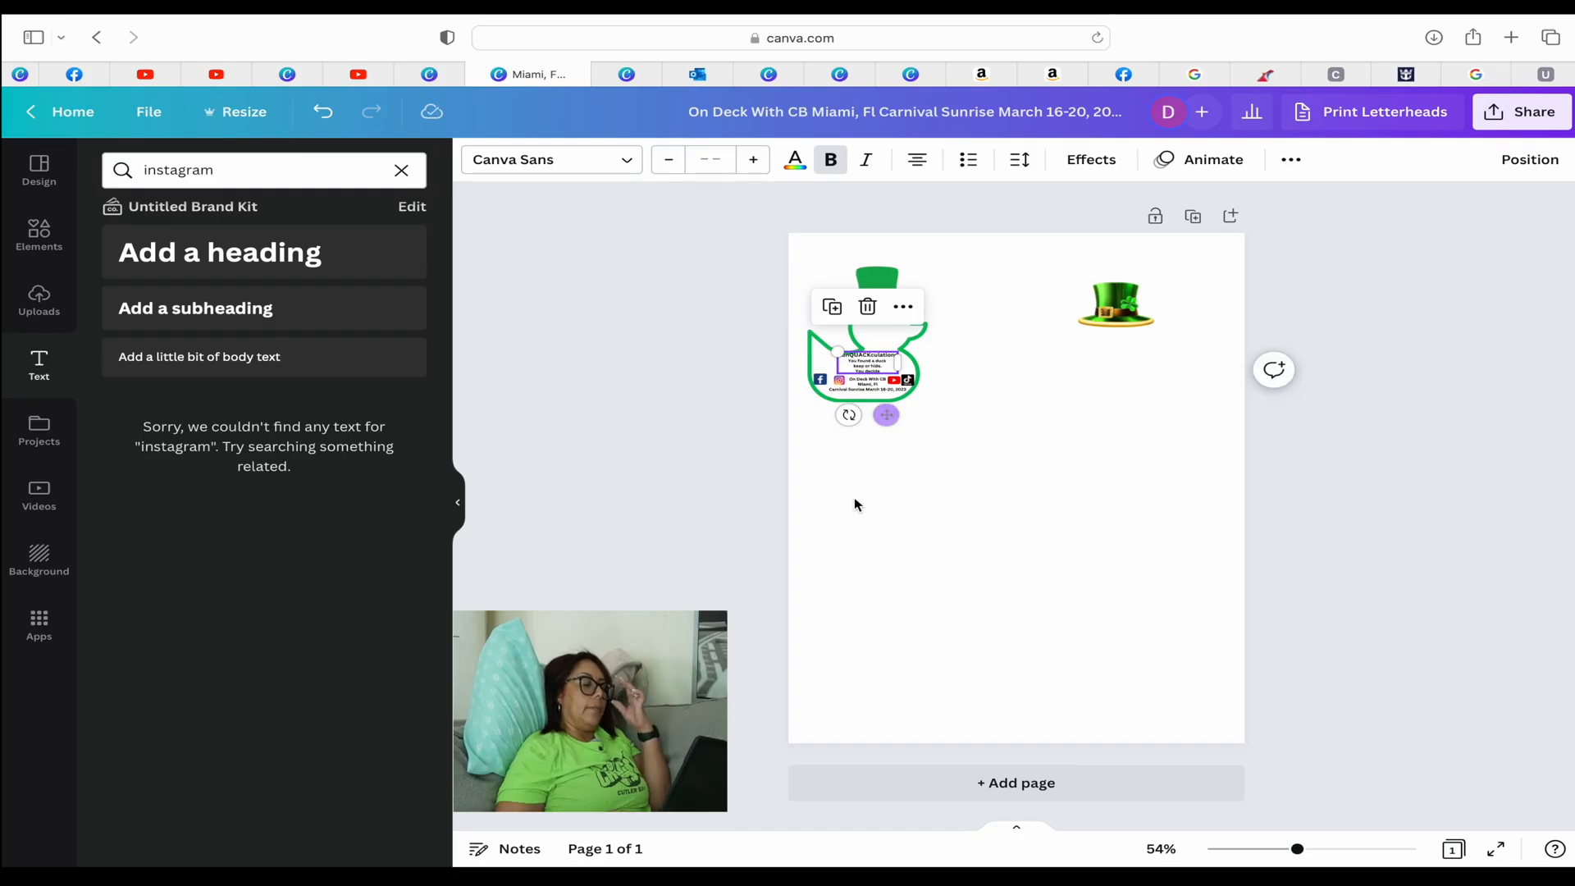
pyautogui.click(724, 490)
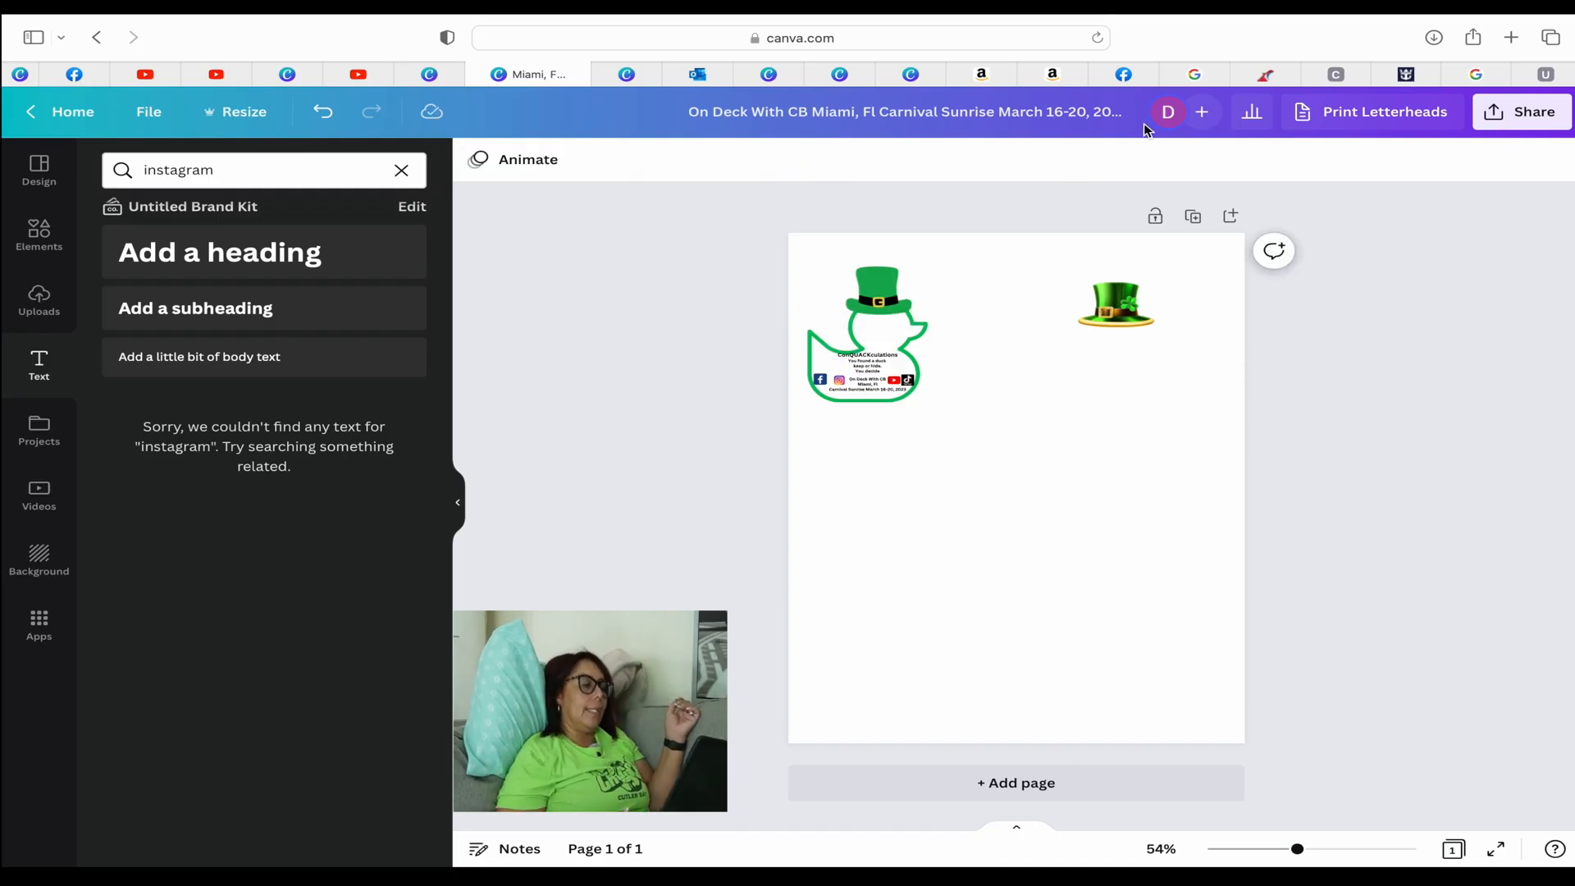
# - Delete the spare shiny hat beside the duck
pyautogui.click(1137, 308)
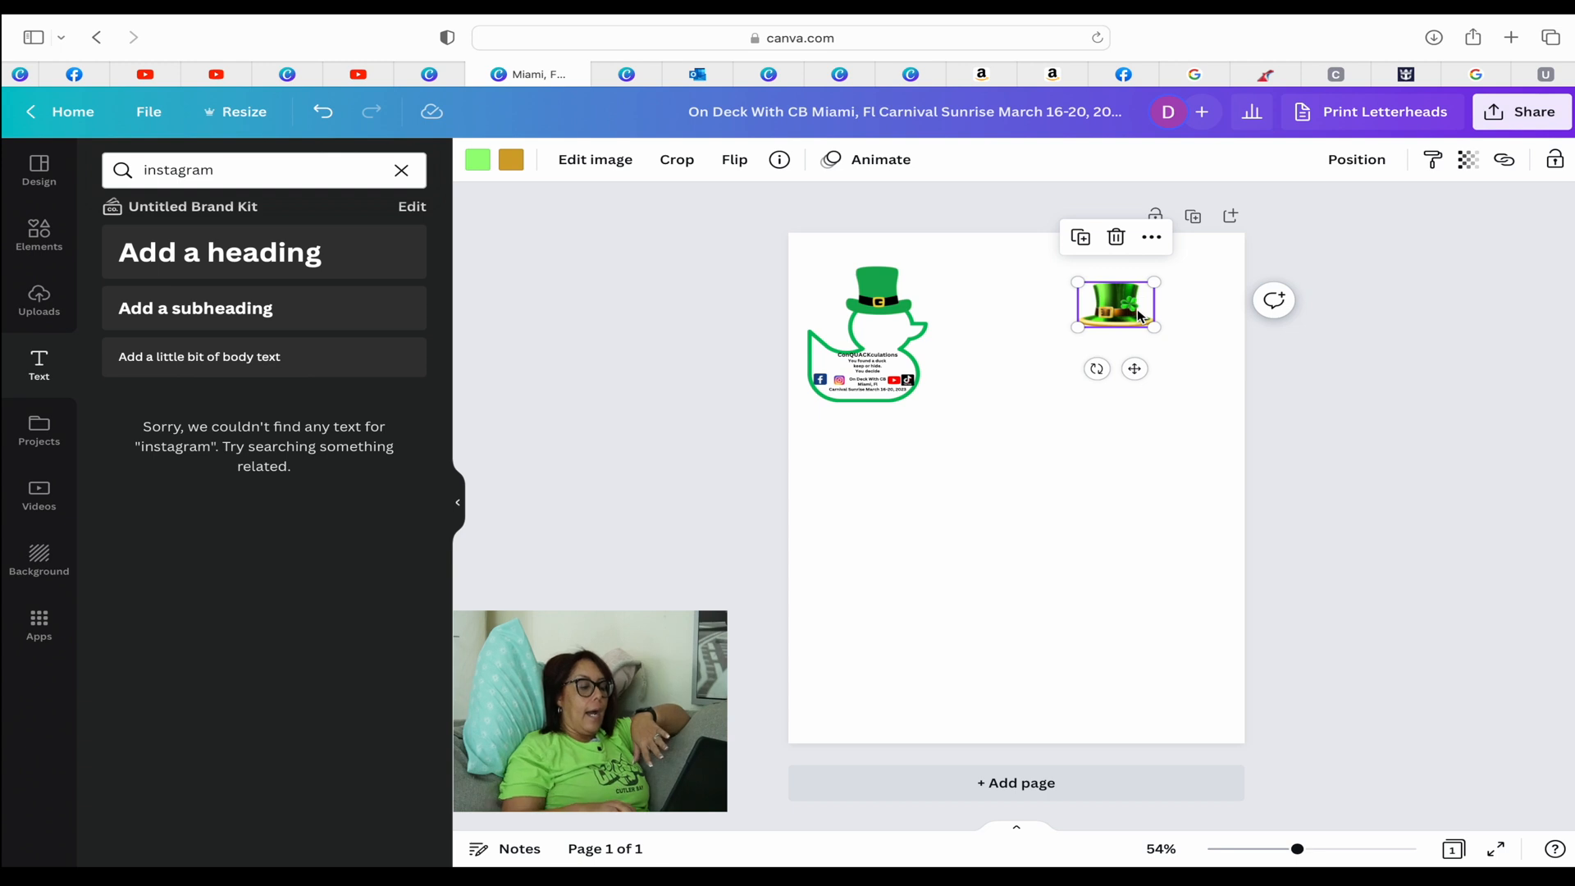
pyautogui.press('BackSpace')
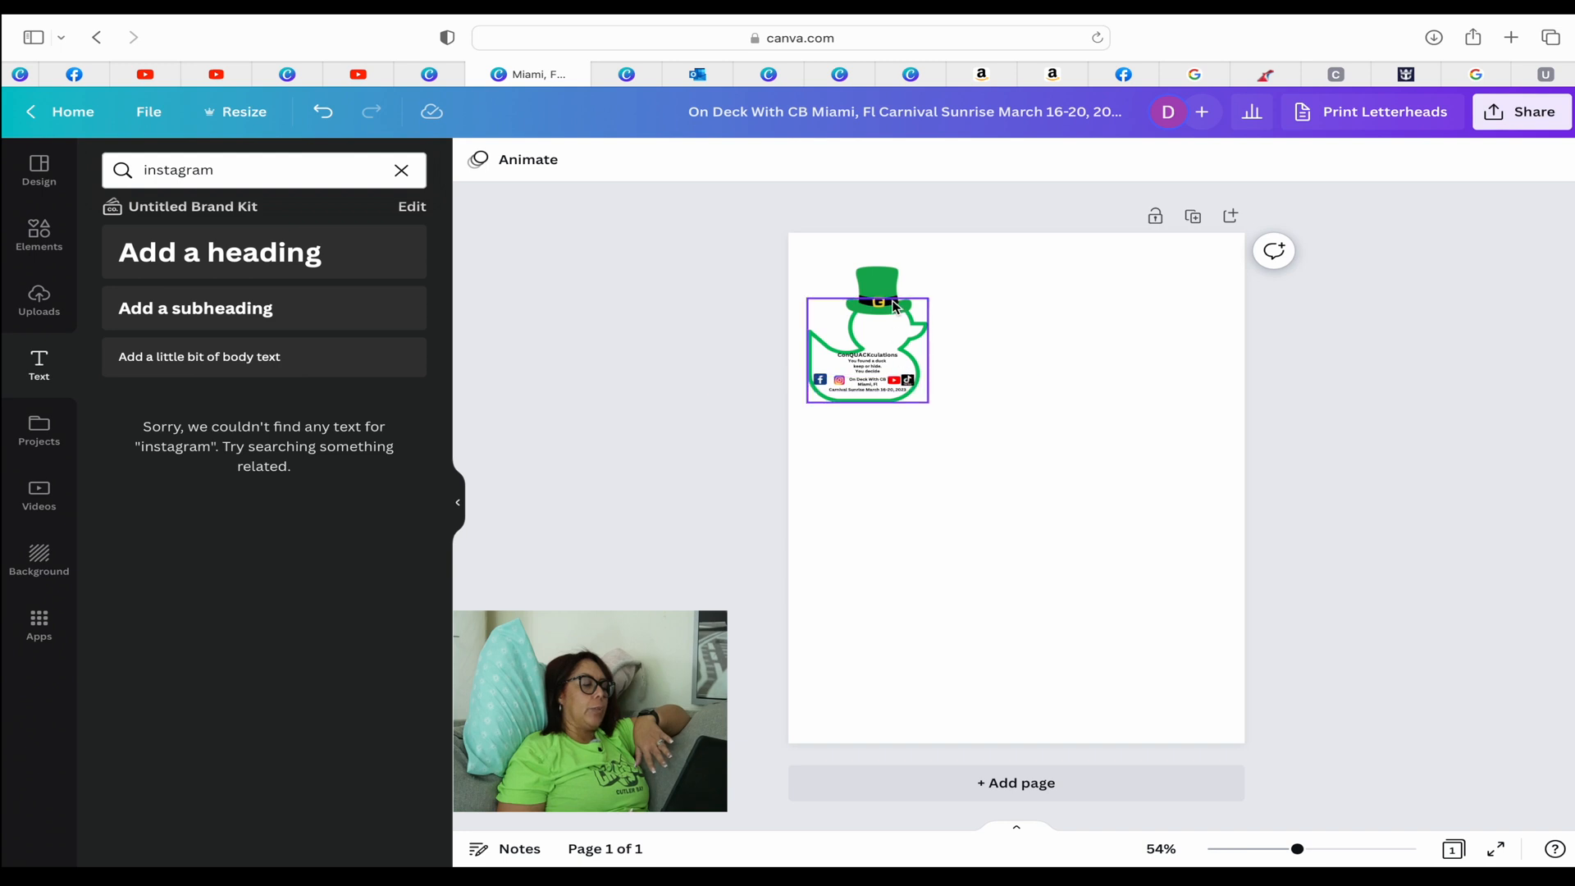
# - Duplicate the complete duck tag with its hat, text and icons, and place the copy beside the original, aligned in the same row
pyautogui.click(800, 267)
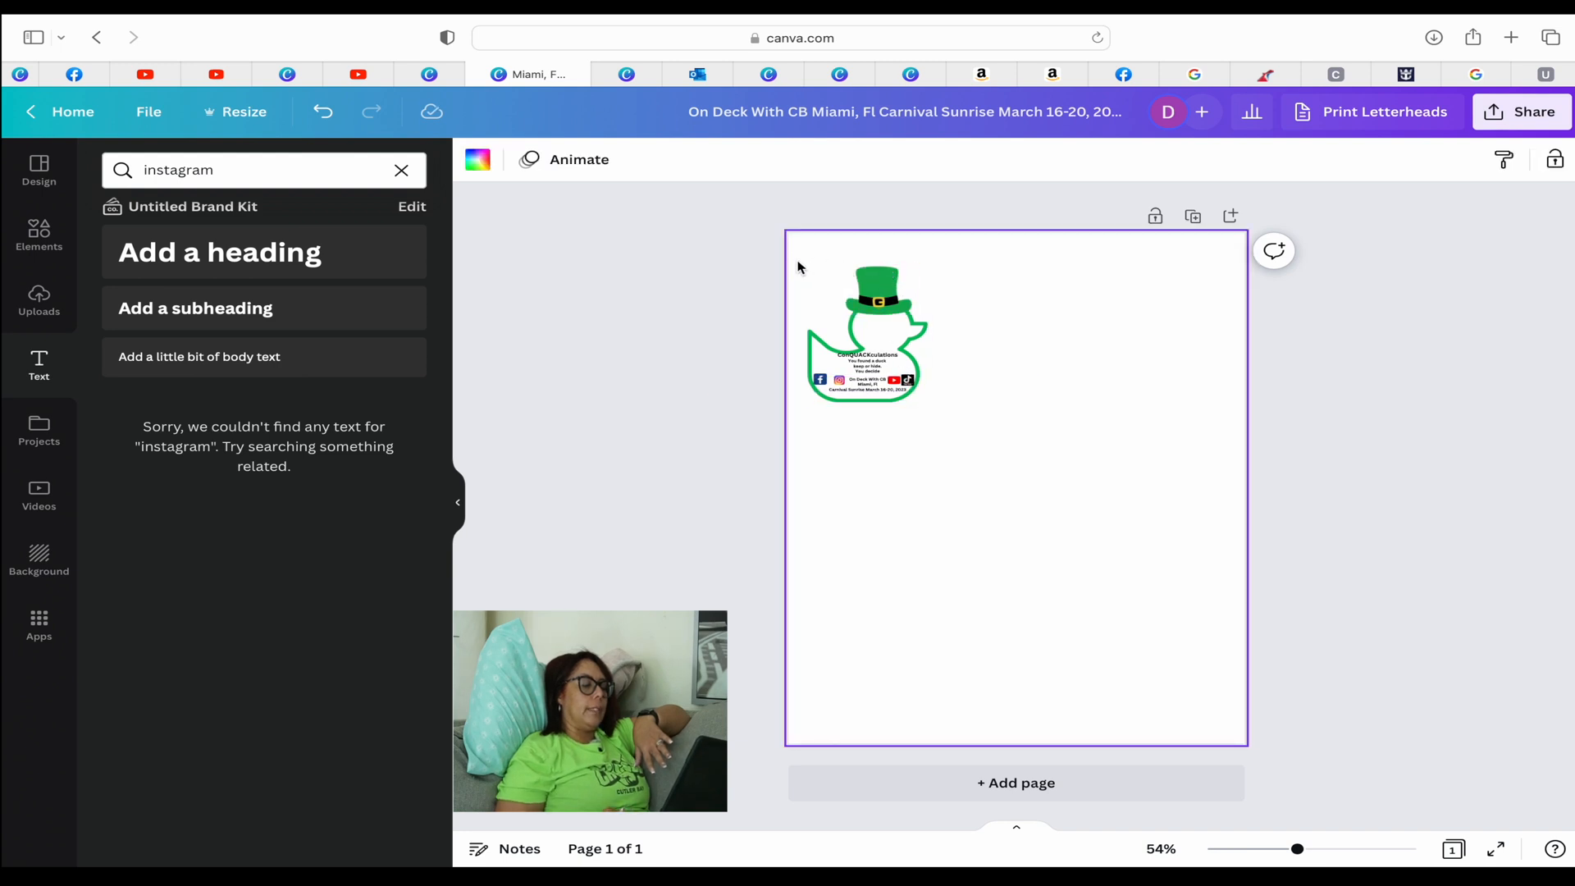
pyautogui.moveTo(817, 313); pyautogui.dragTo(963, 416)
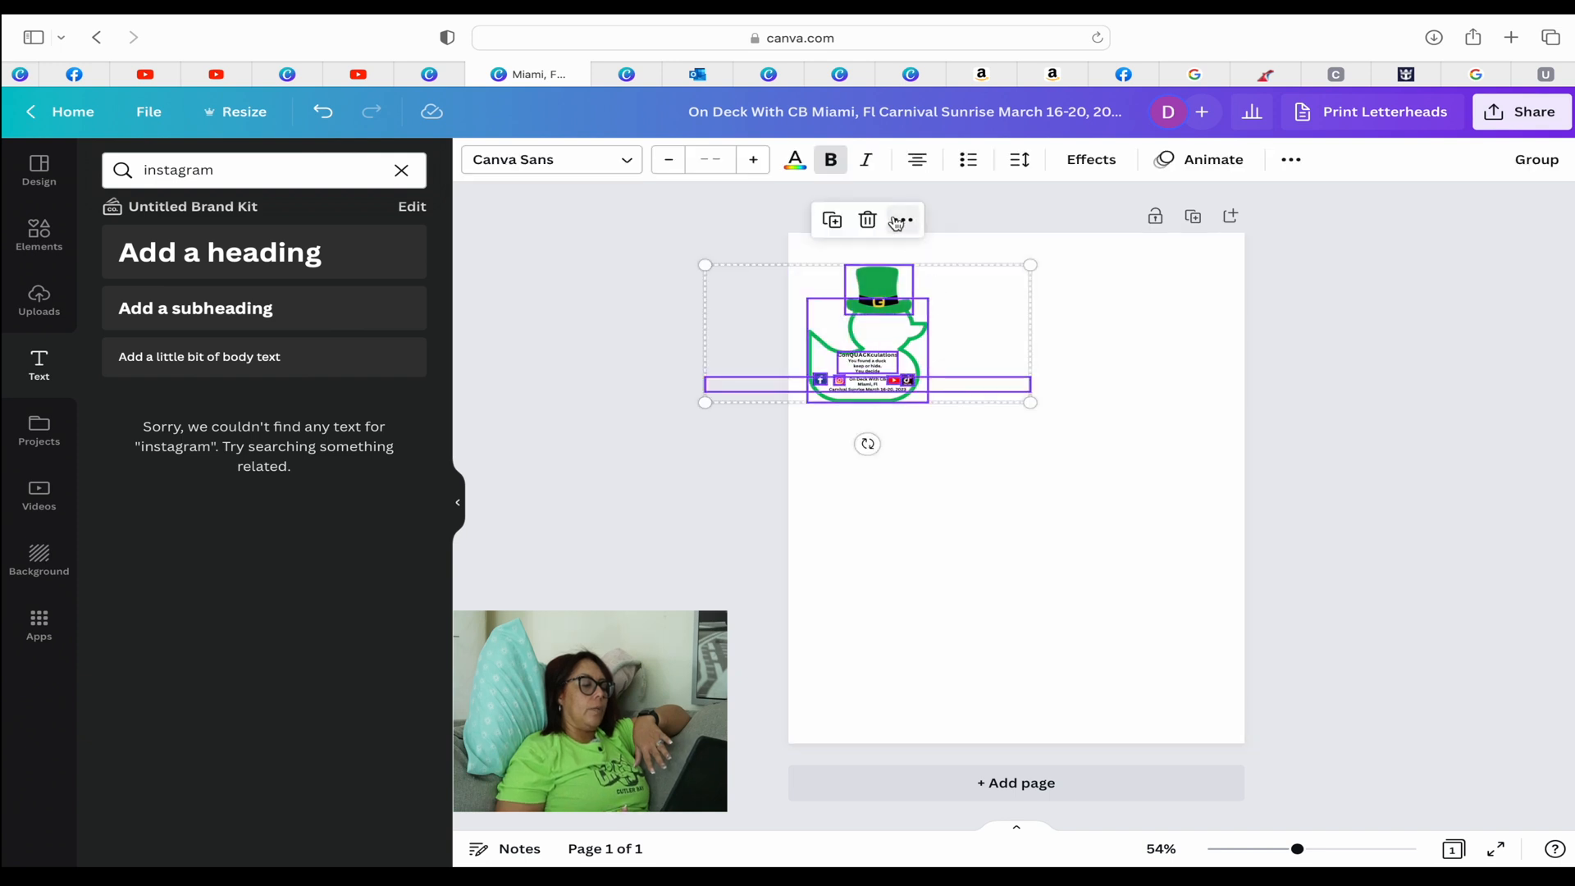
pyautogui.click(832, 220)
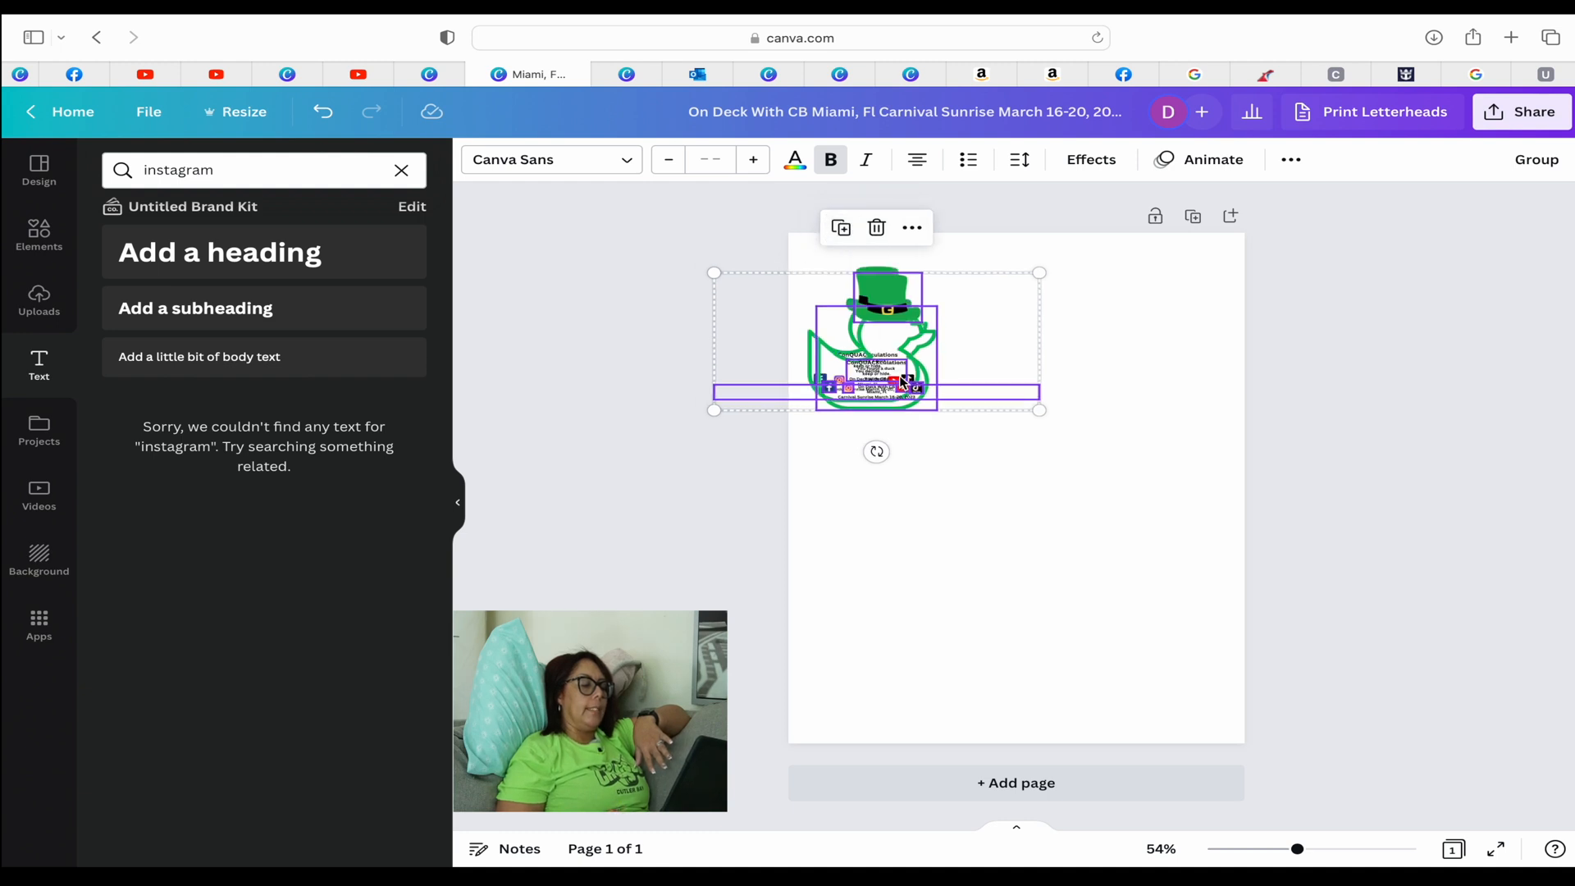
pyautogui.moveTo(975, 323); pyautogui.dragTo(1077, 312)
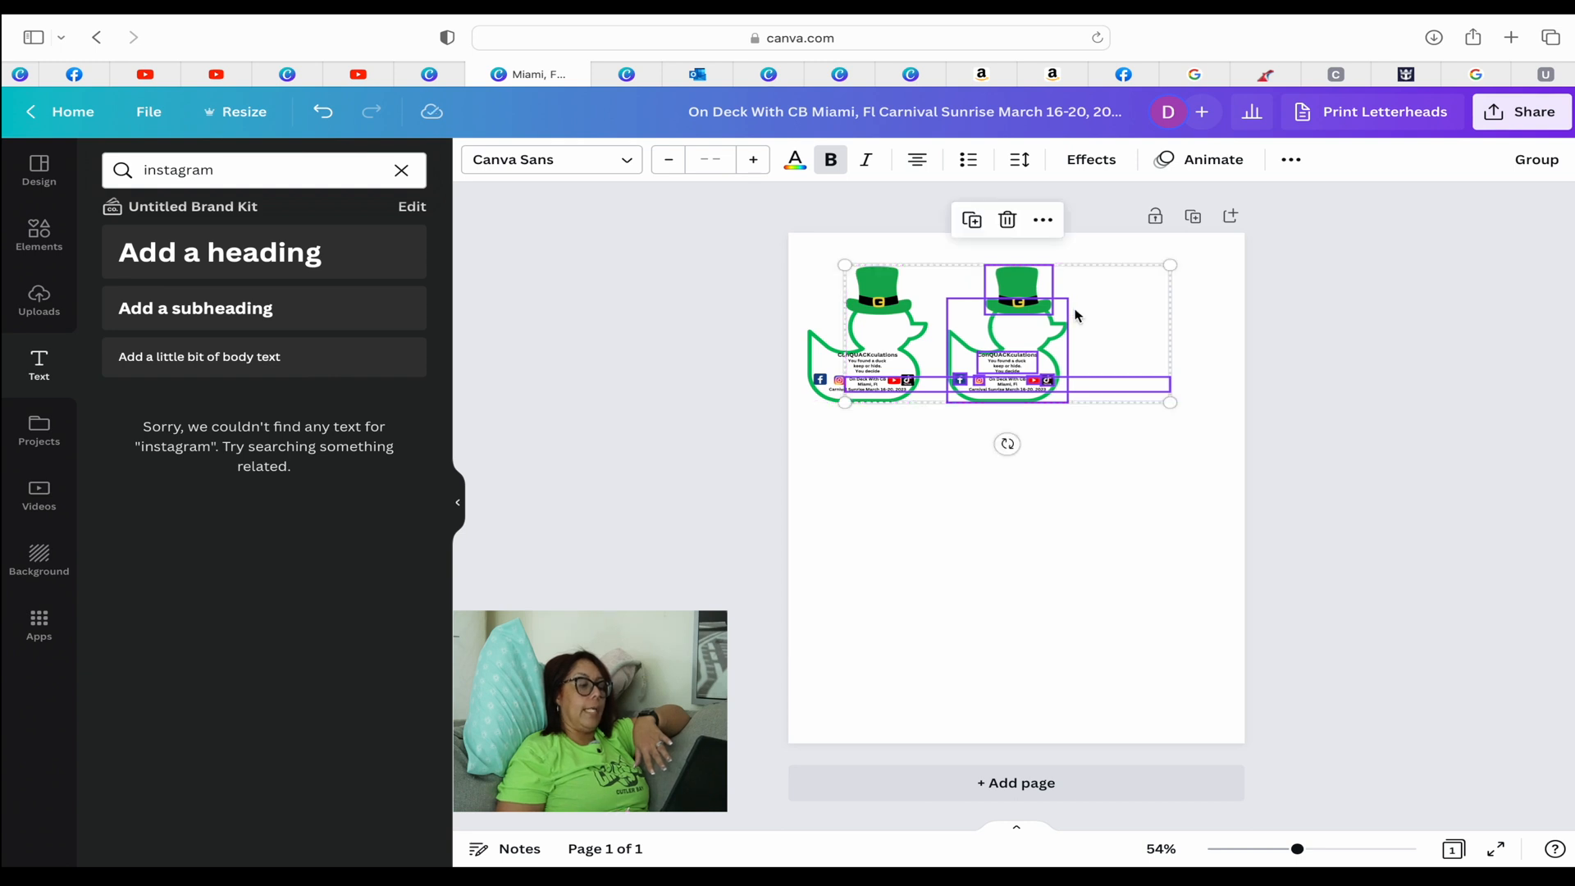
# - Duplicate the first duck tag again and place the copy as the third tag in the row, aligned with the other two
pyautogui.click(706, 267)
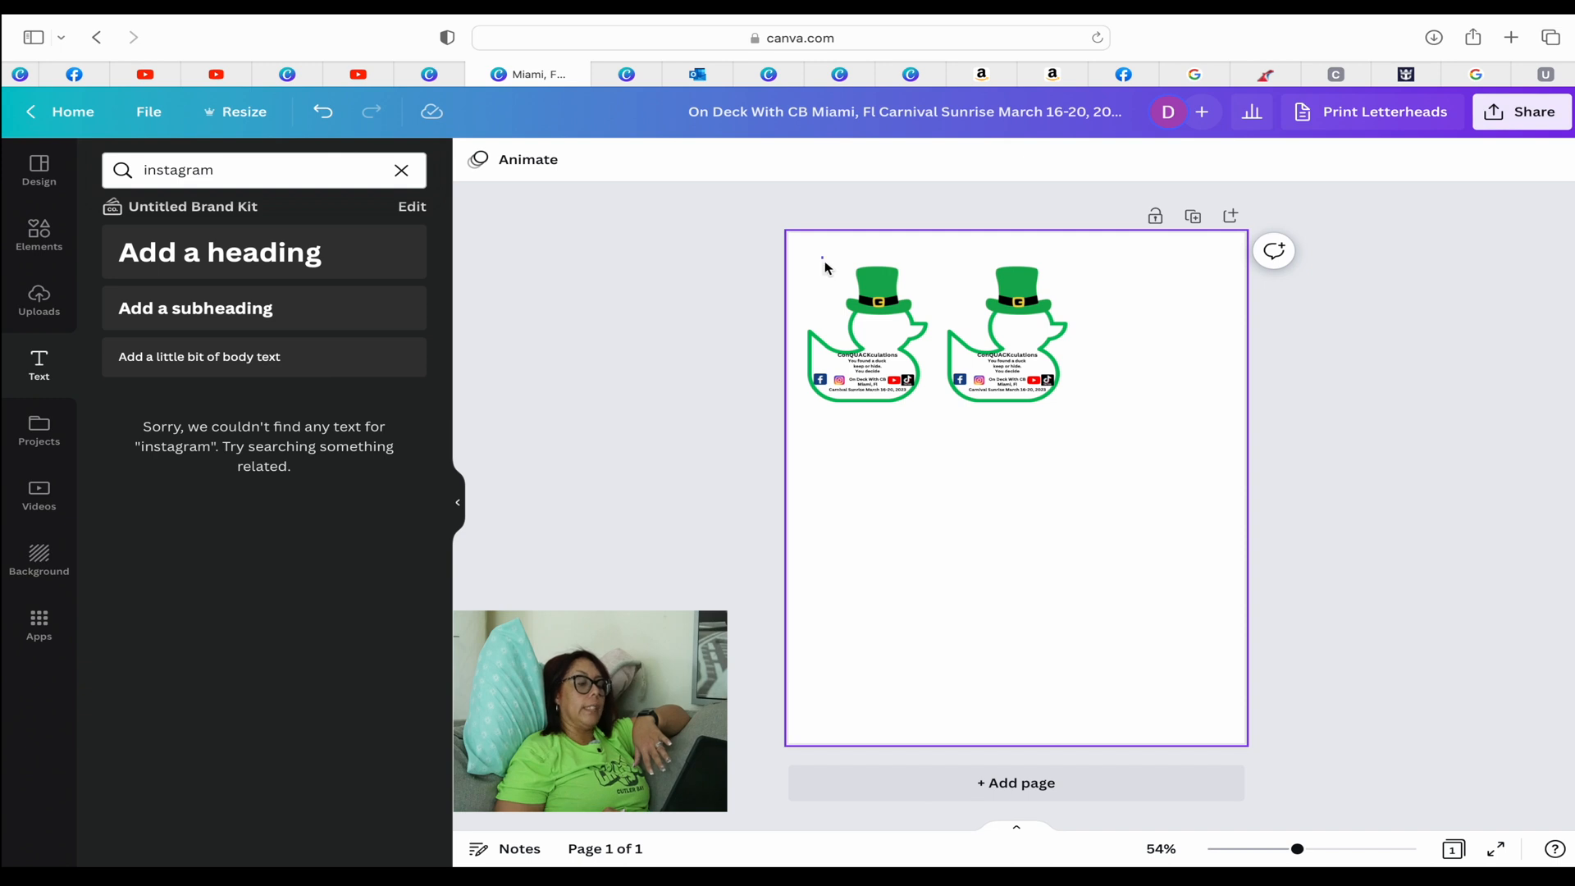
pyautogui.moveTo(825, 261); pyautogui.dragTo(926, 413)
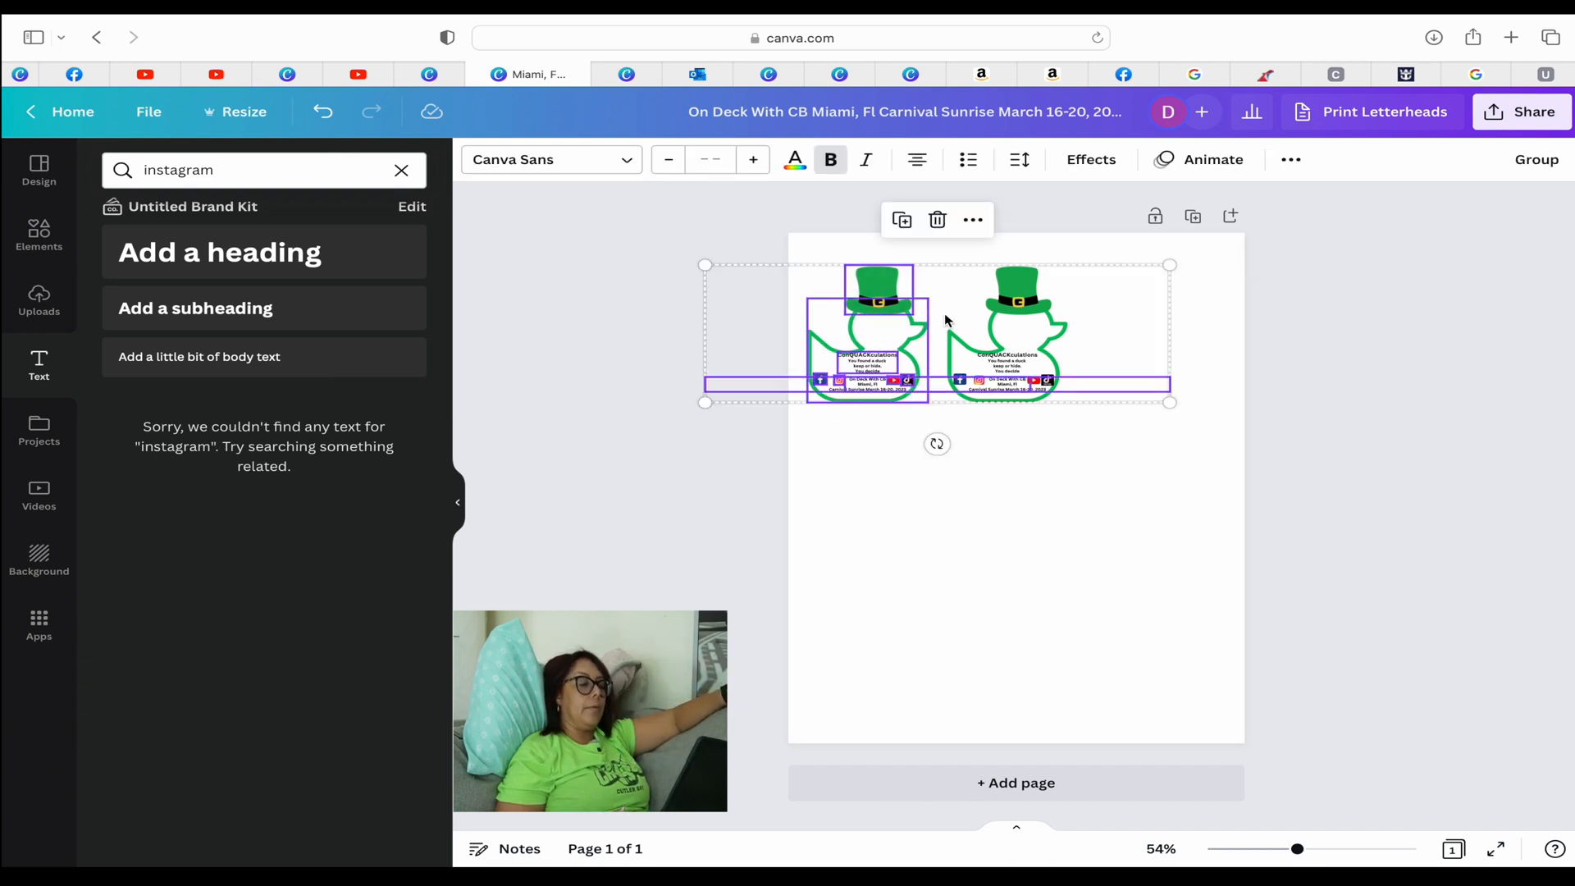
pyautogui.click(975, 220)
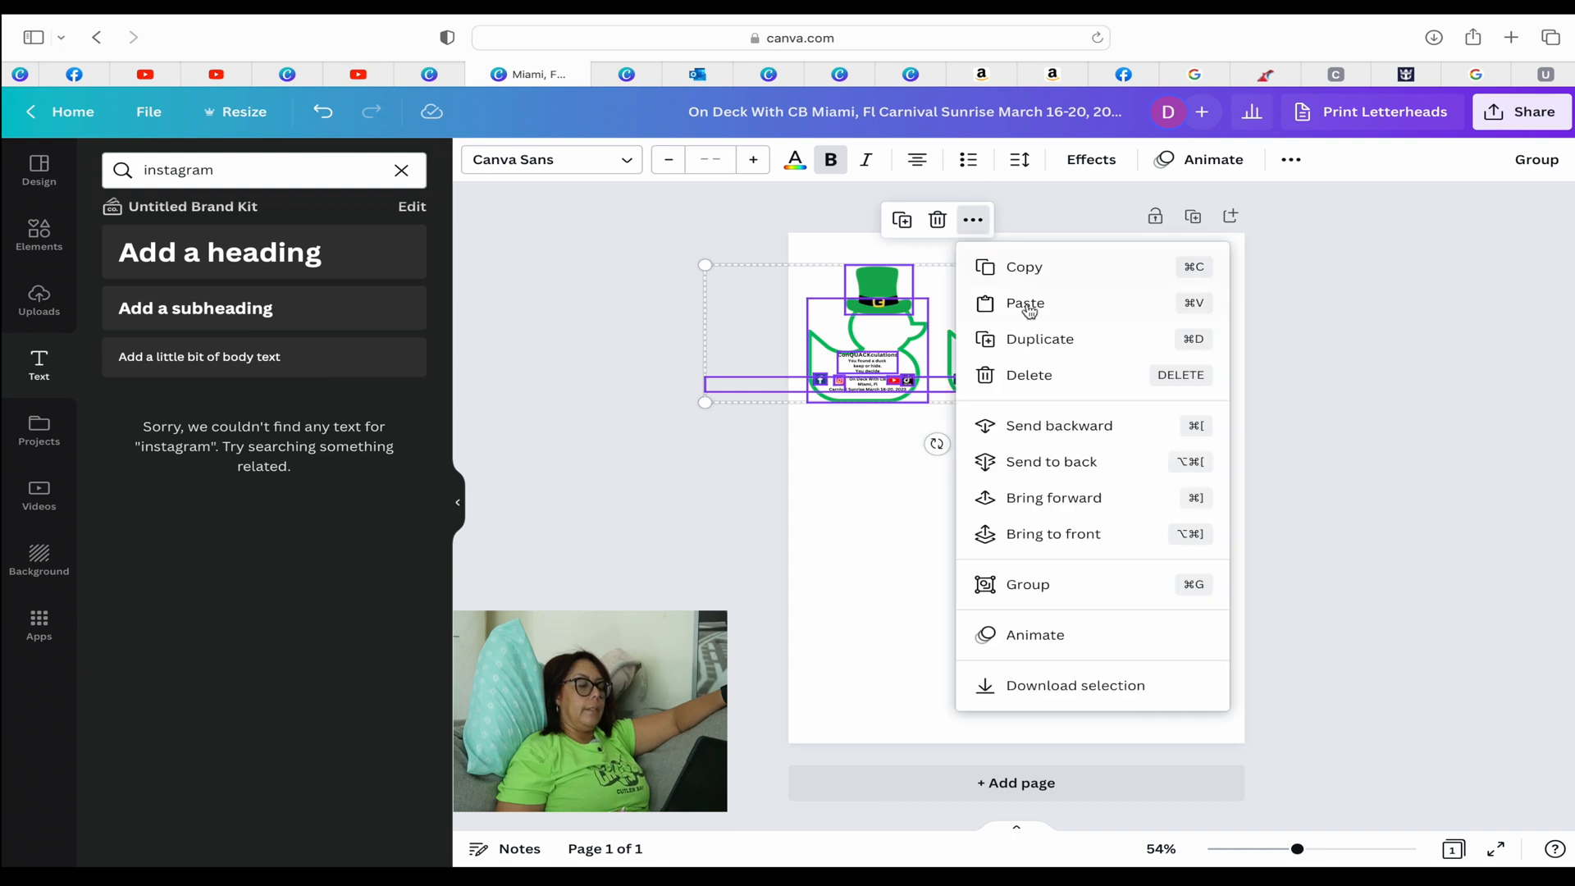
pyautogui.click(1033, 339)
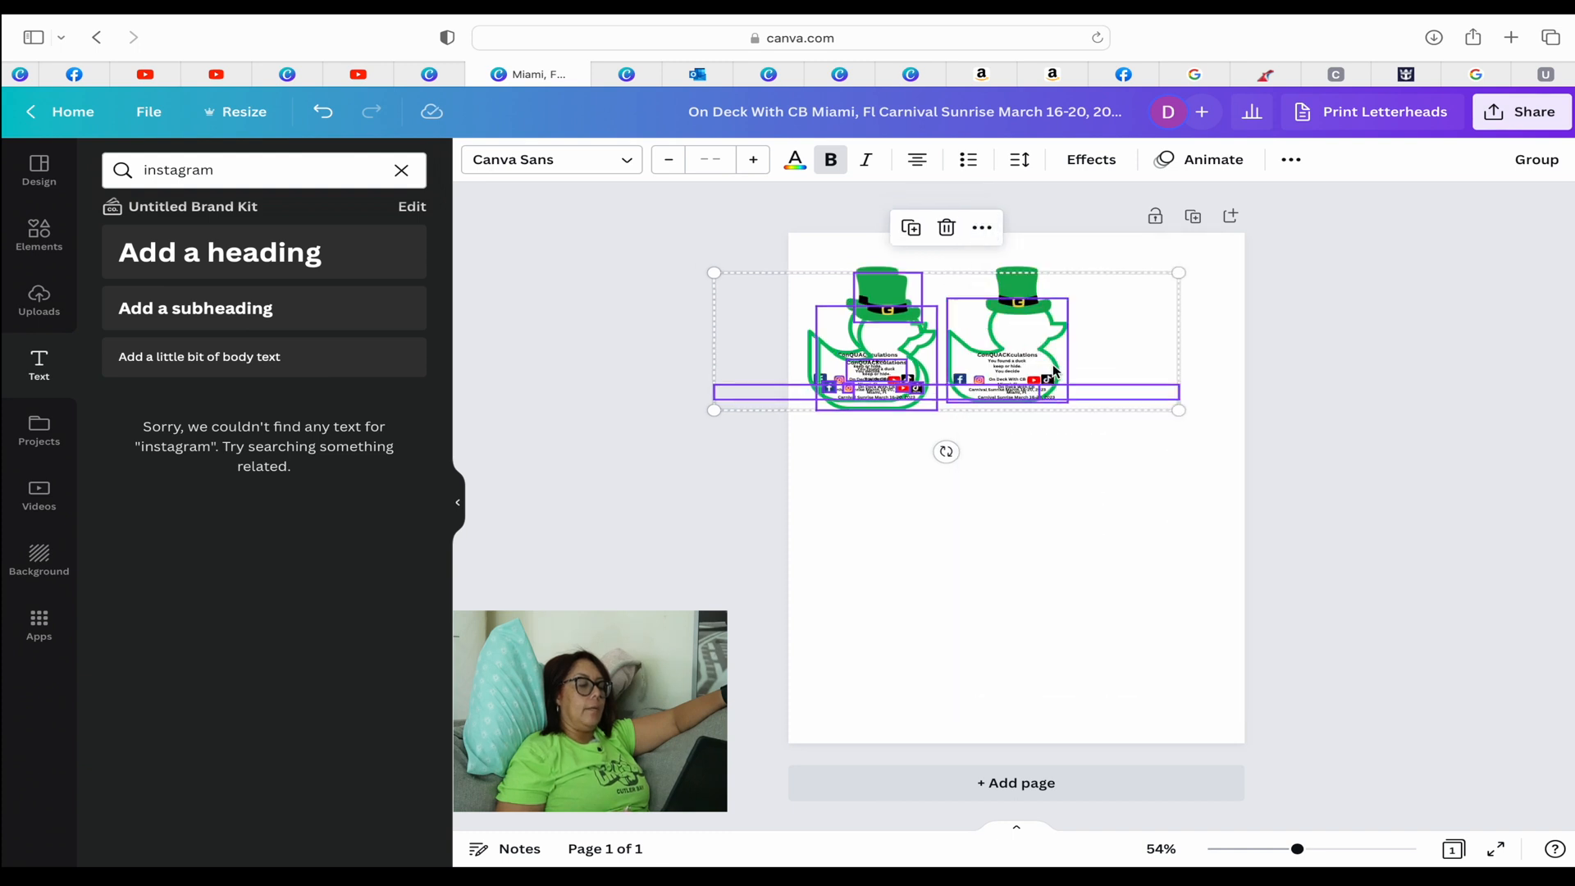
pyautogui.moveTo(896, 366); pyautogui.dragTo(1172, 362)
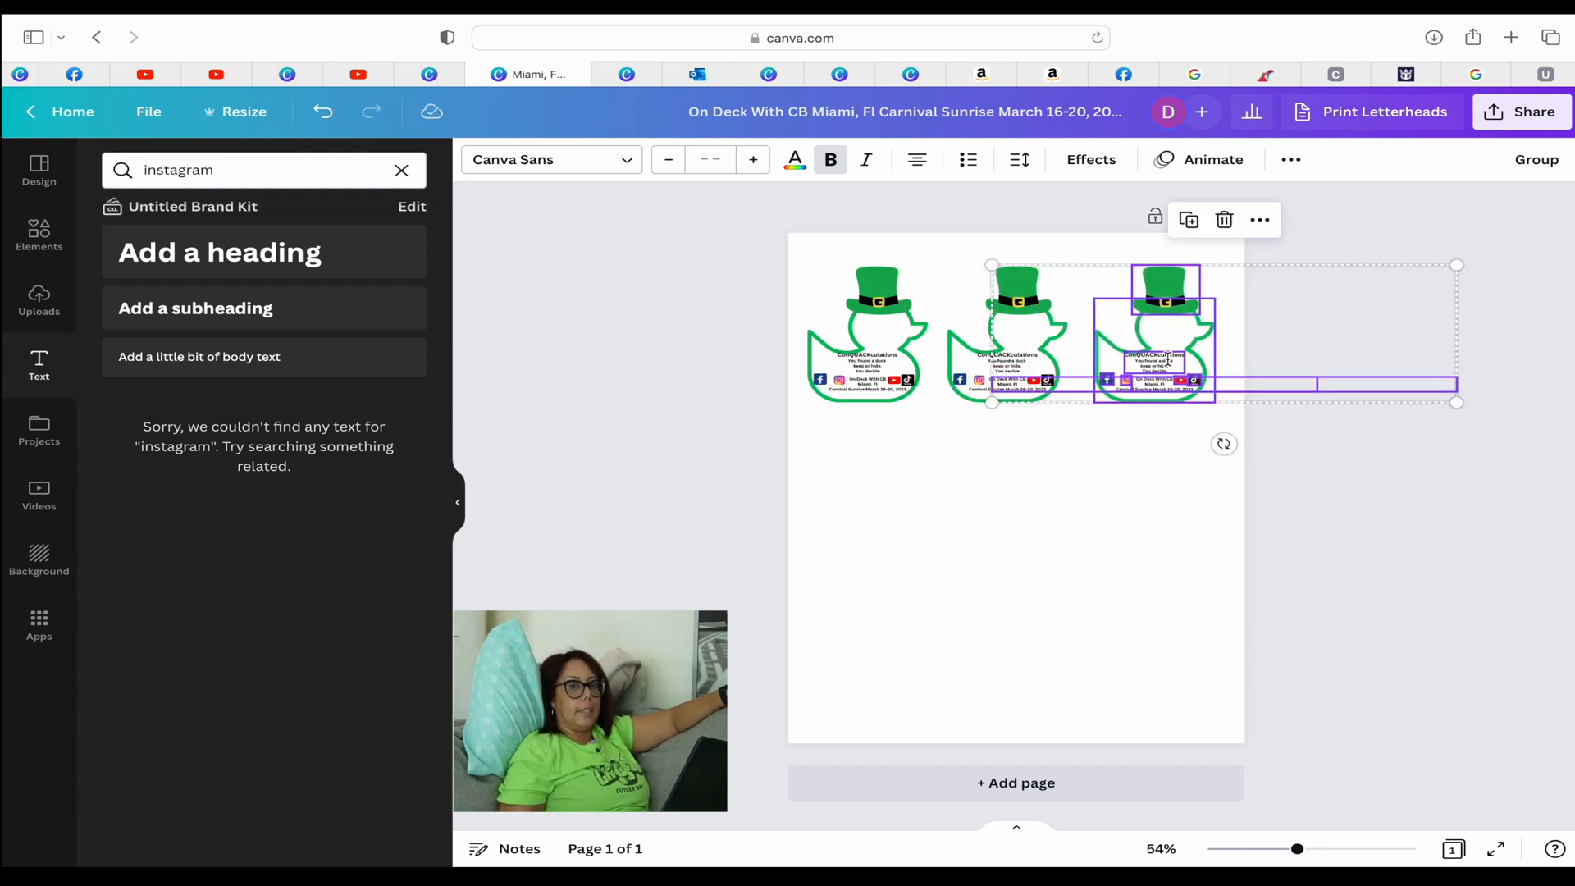
# - Move the row of three duck tags slightly closer to the page's upper edge, and duplicate it as a second row directly below
pyautogui.click(617, 320)
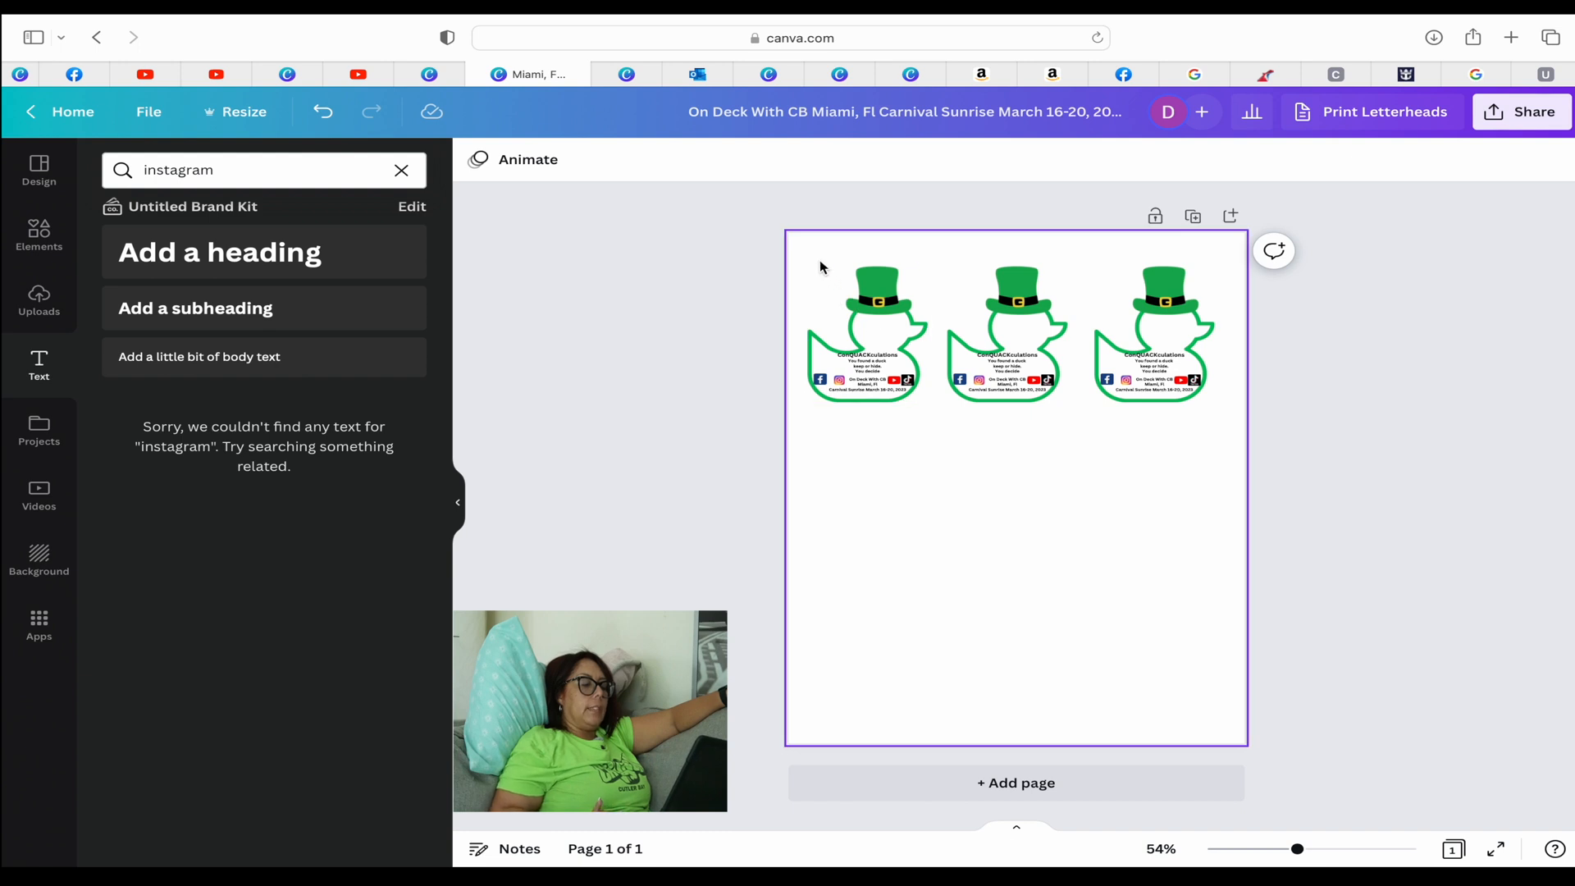
pyautogui.moveTo(821, 267); pyautogui.dragTo(1230, 396)
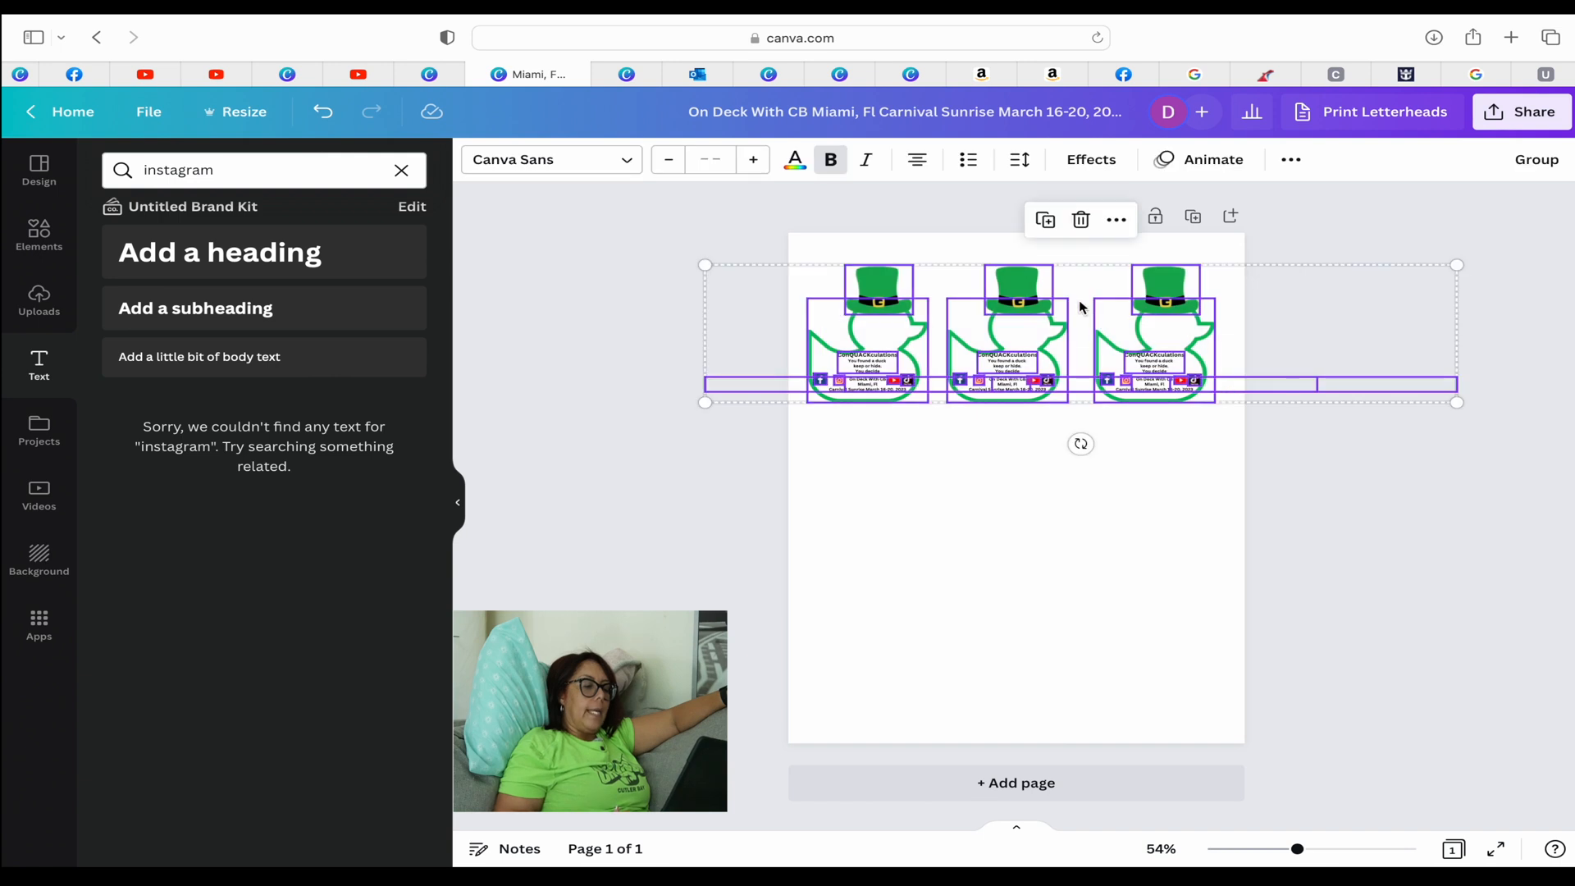
pyautogui.moveTo(1080, 308); pyautogui.dragTo(1080, 293)
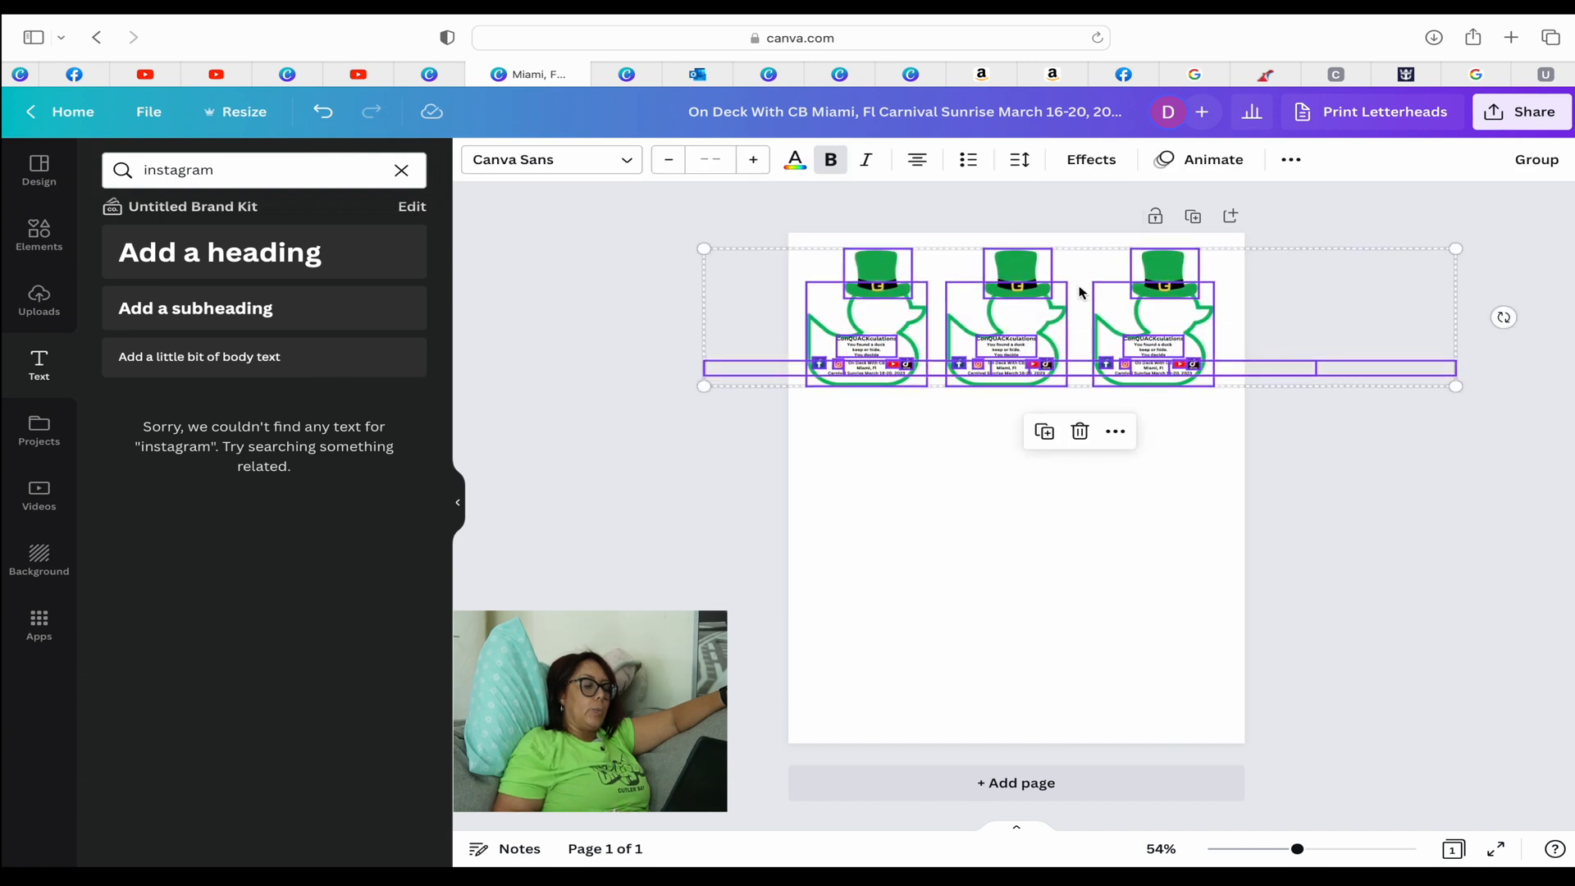
pyautogui.click(1116, 433)
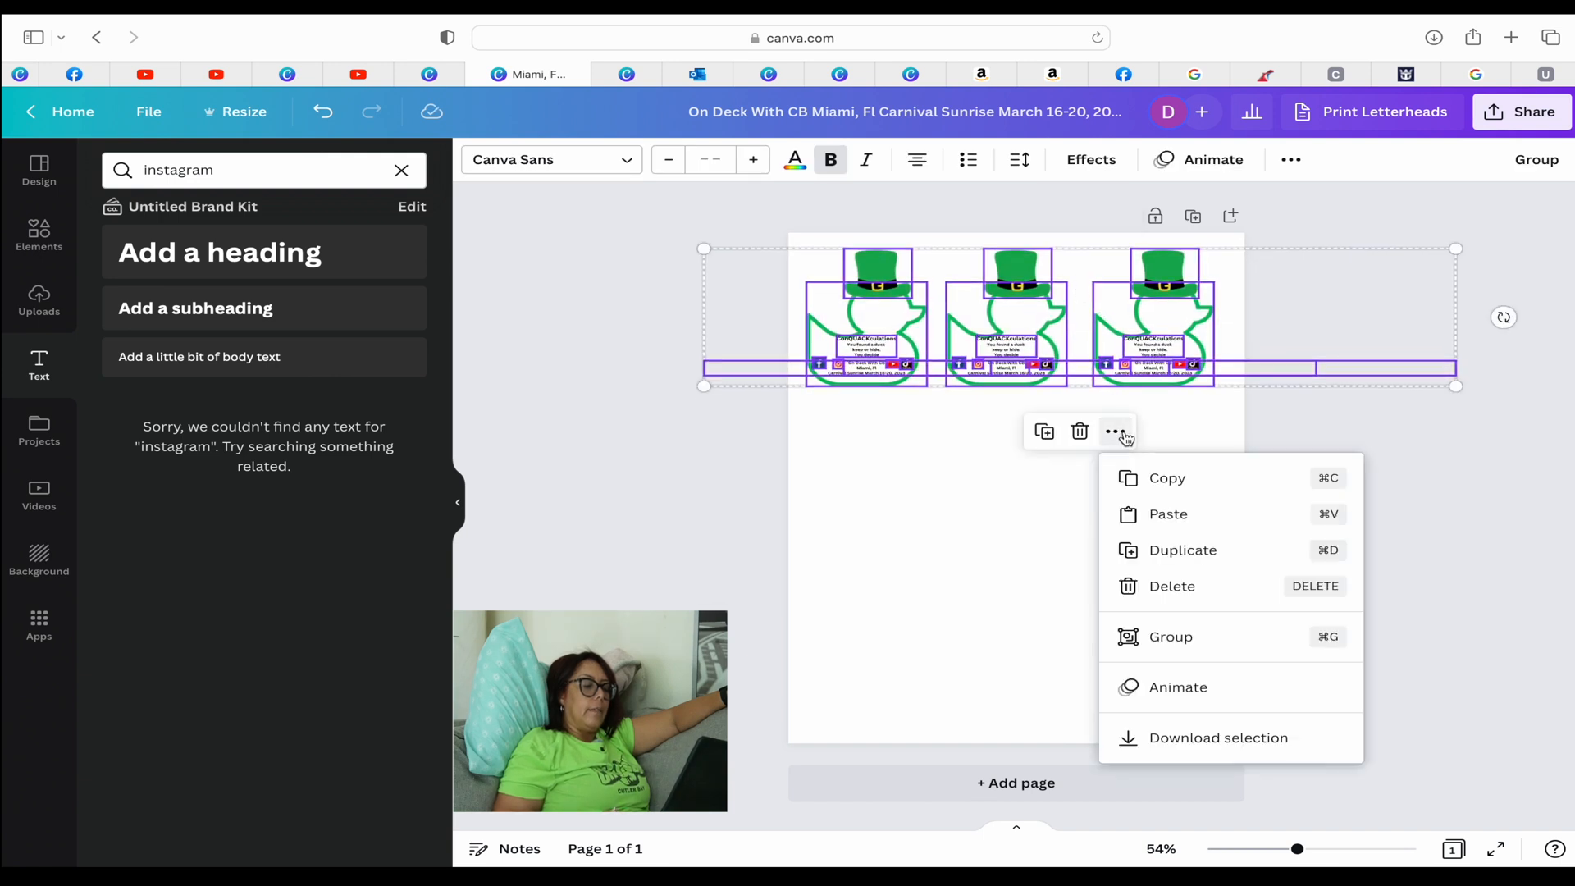
pyautogui.click(1159, 552)
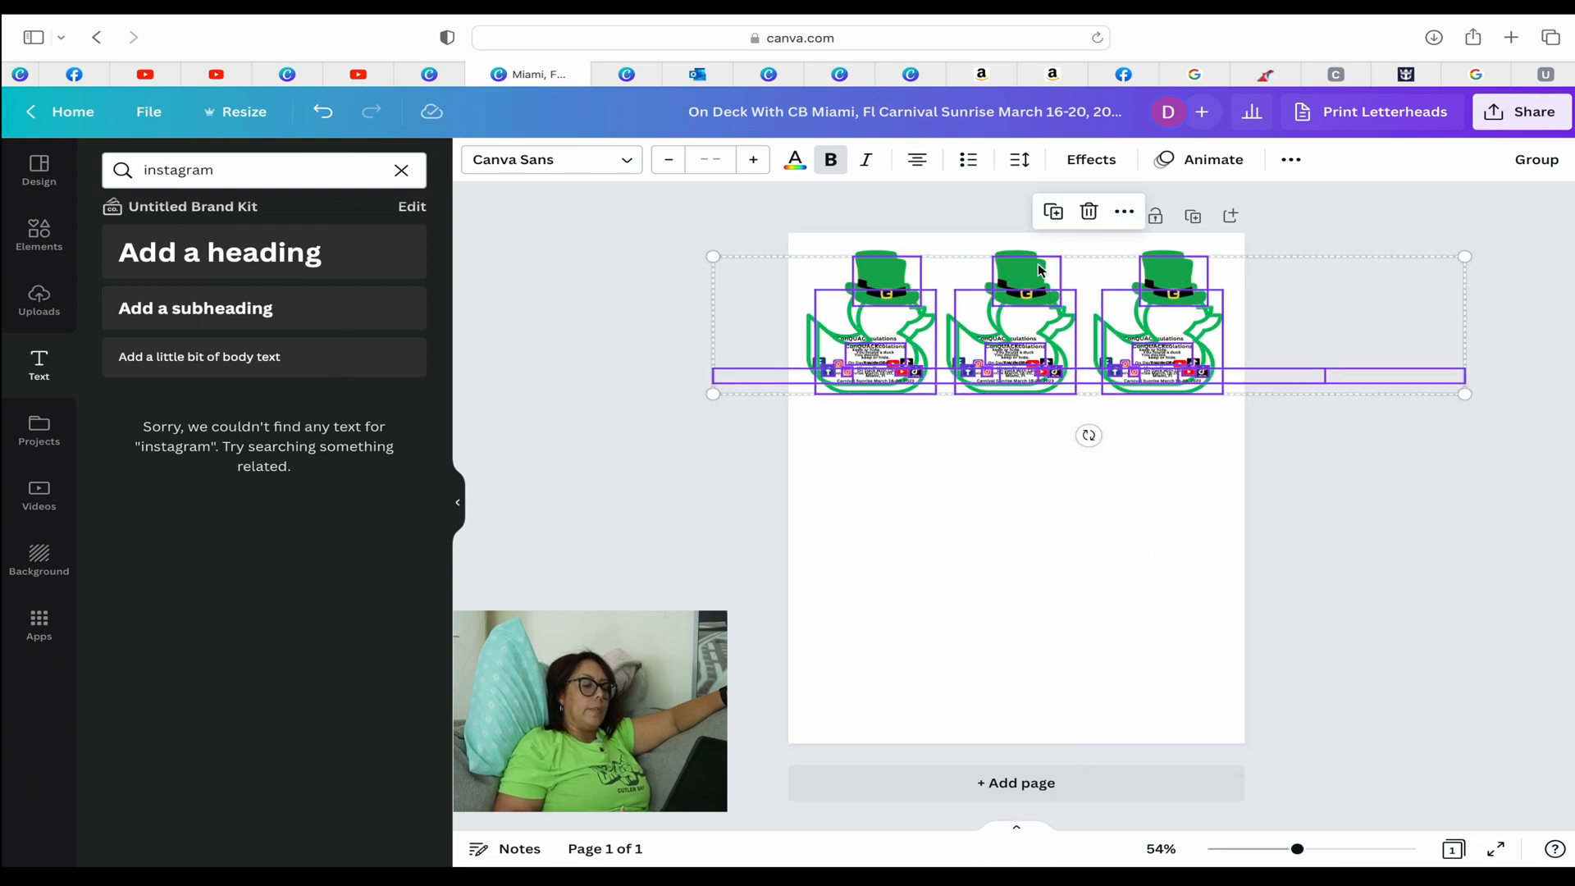
pyautogui.moveTo(943, 286); pyautogui.dragTo(937, 433)
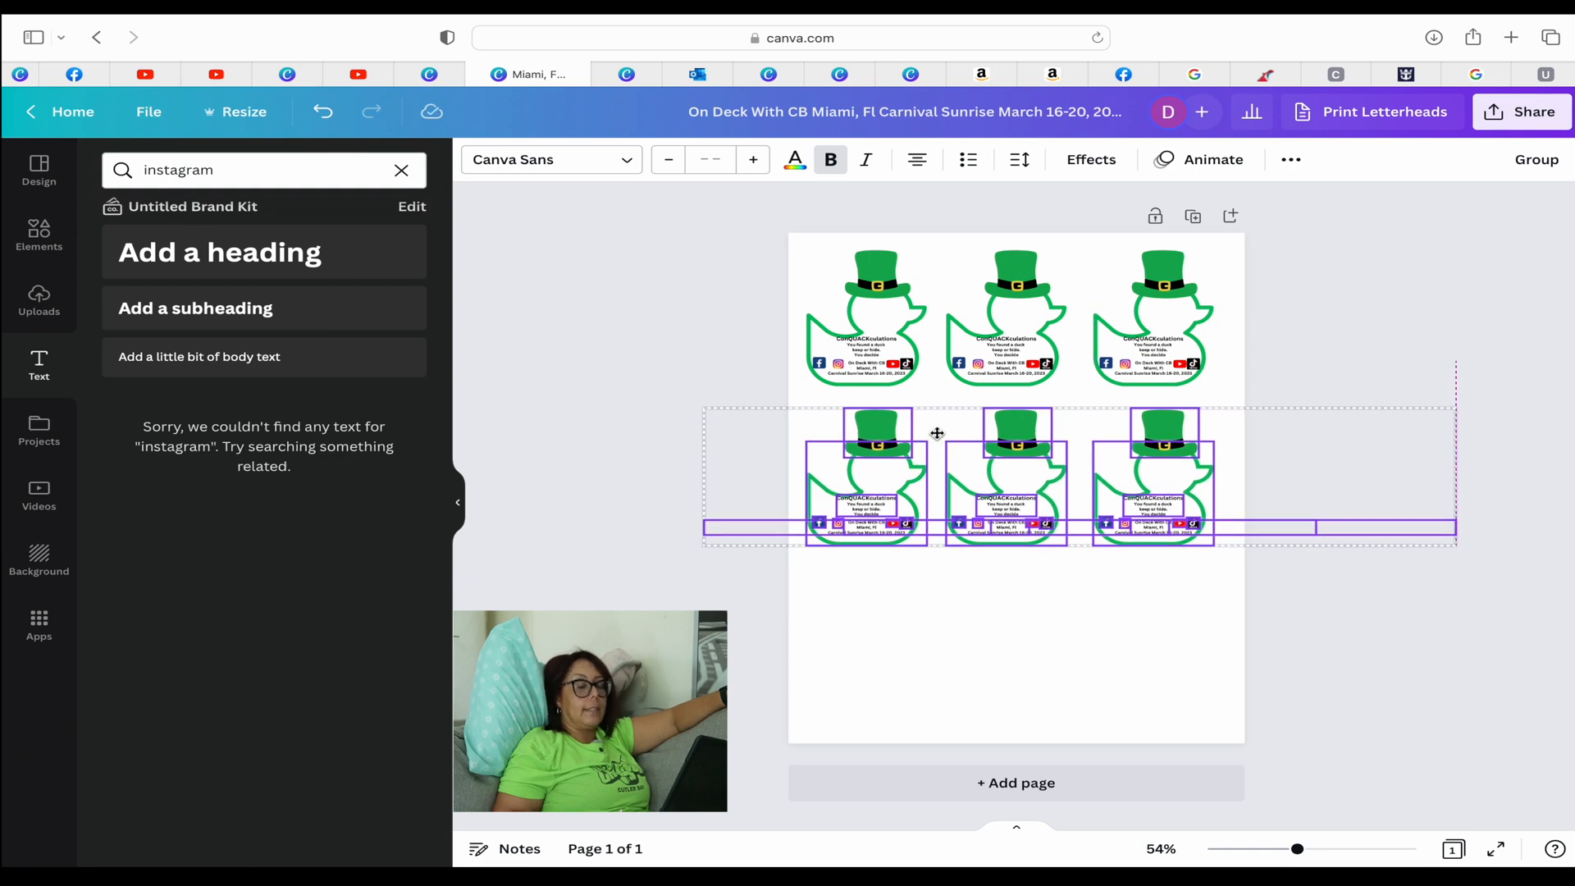
pyautogui.click(937, 433)
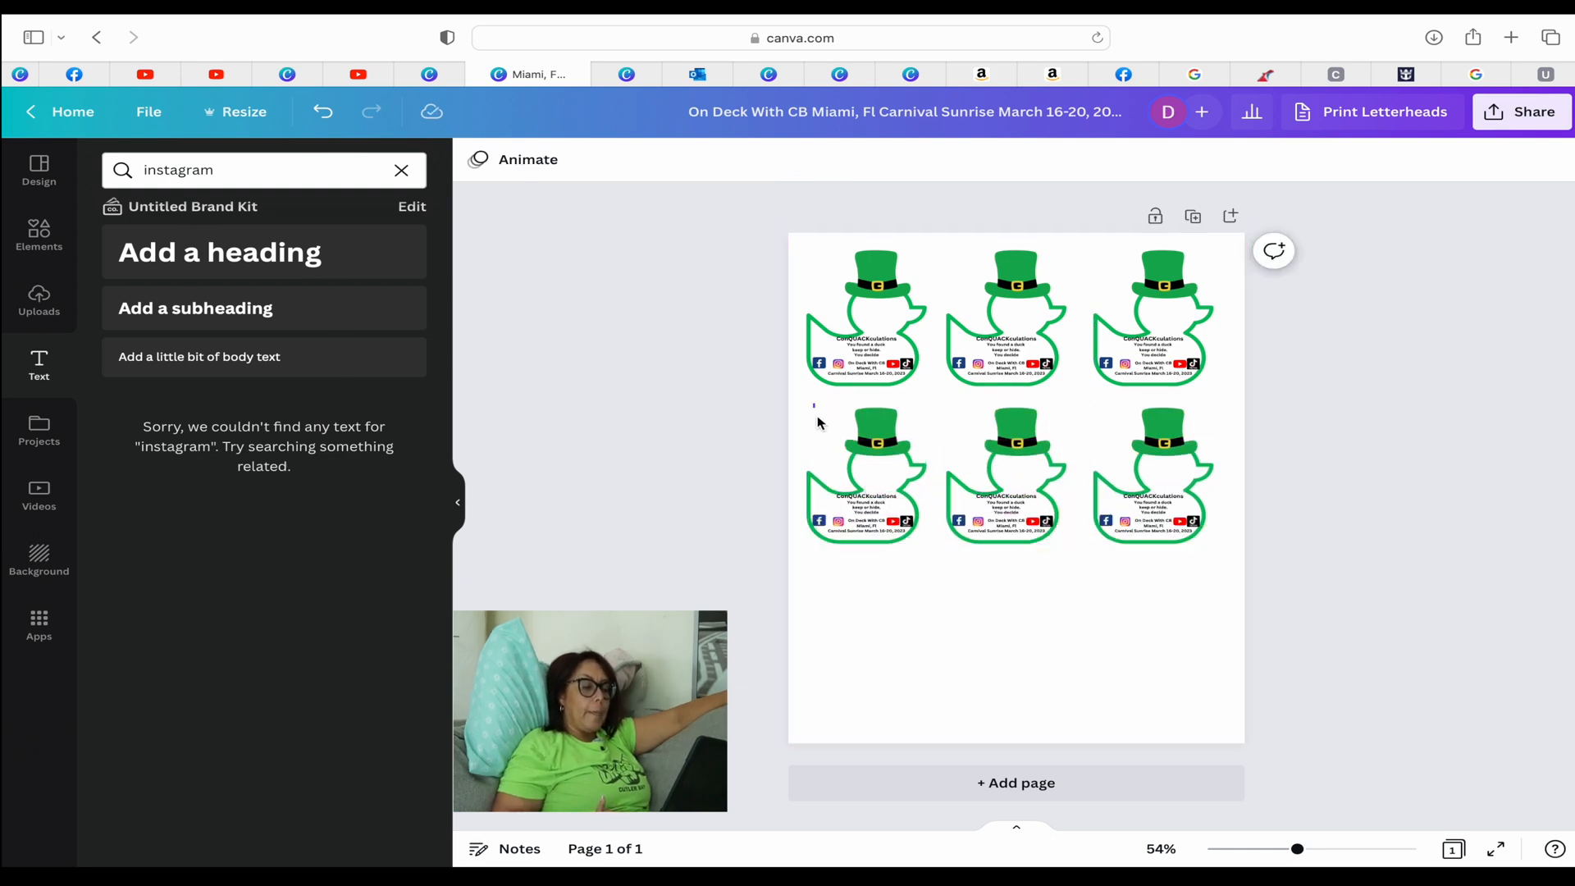
# - Duplicate the second row of duck tags and place the copy below it as a third row near the page's lower edge
pyautogui.moveTo(813, 403); pyautogui.dragTo(1242, 551)
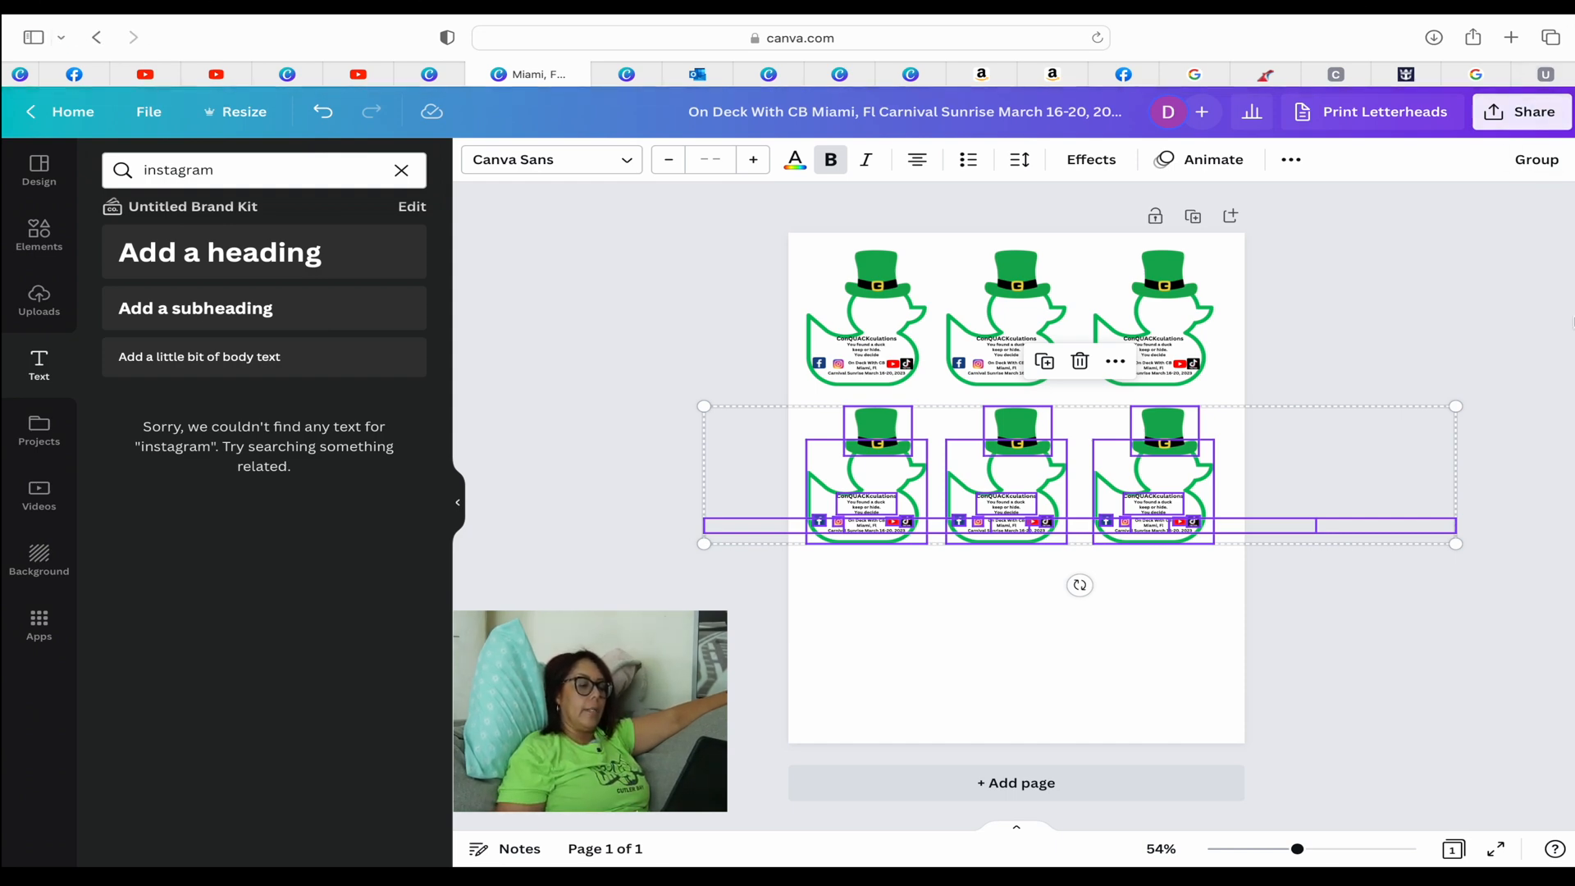
pyautogui.click(1116, 361)
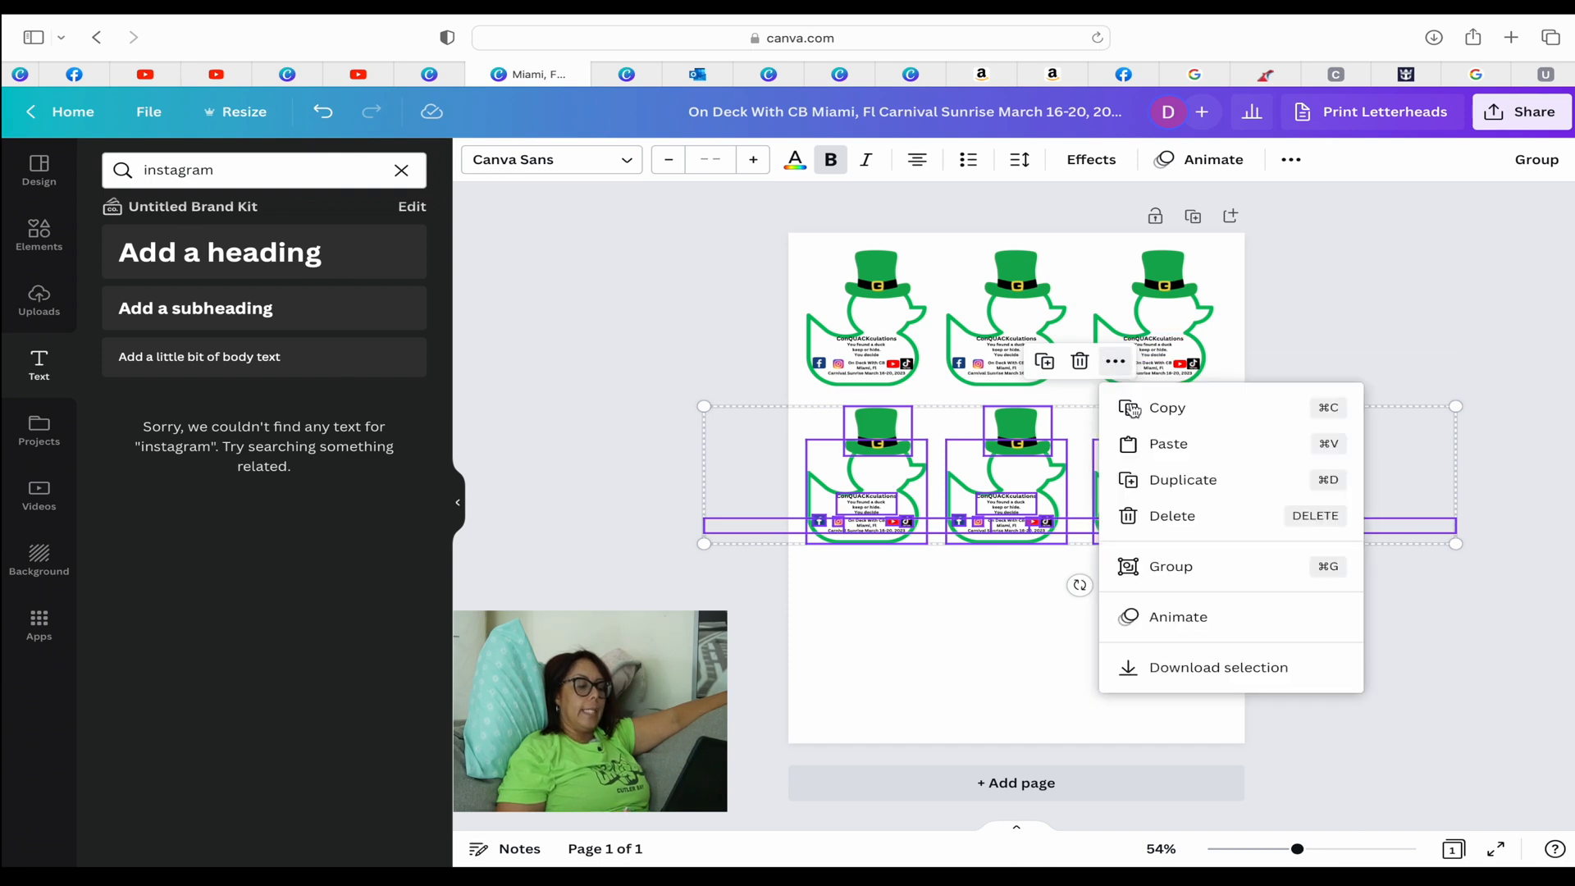
pyautogui.click(1169, 482)
pyautogui.moveTo(1050, 490); pyautogui.dragTo(1035, 643)
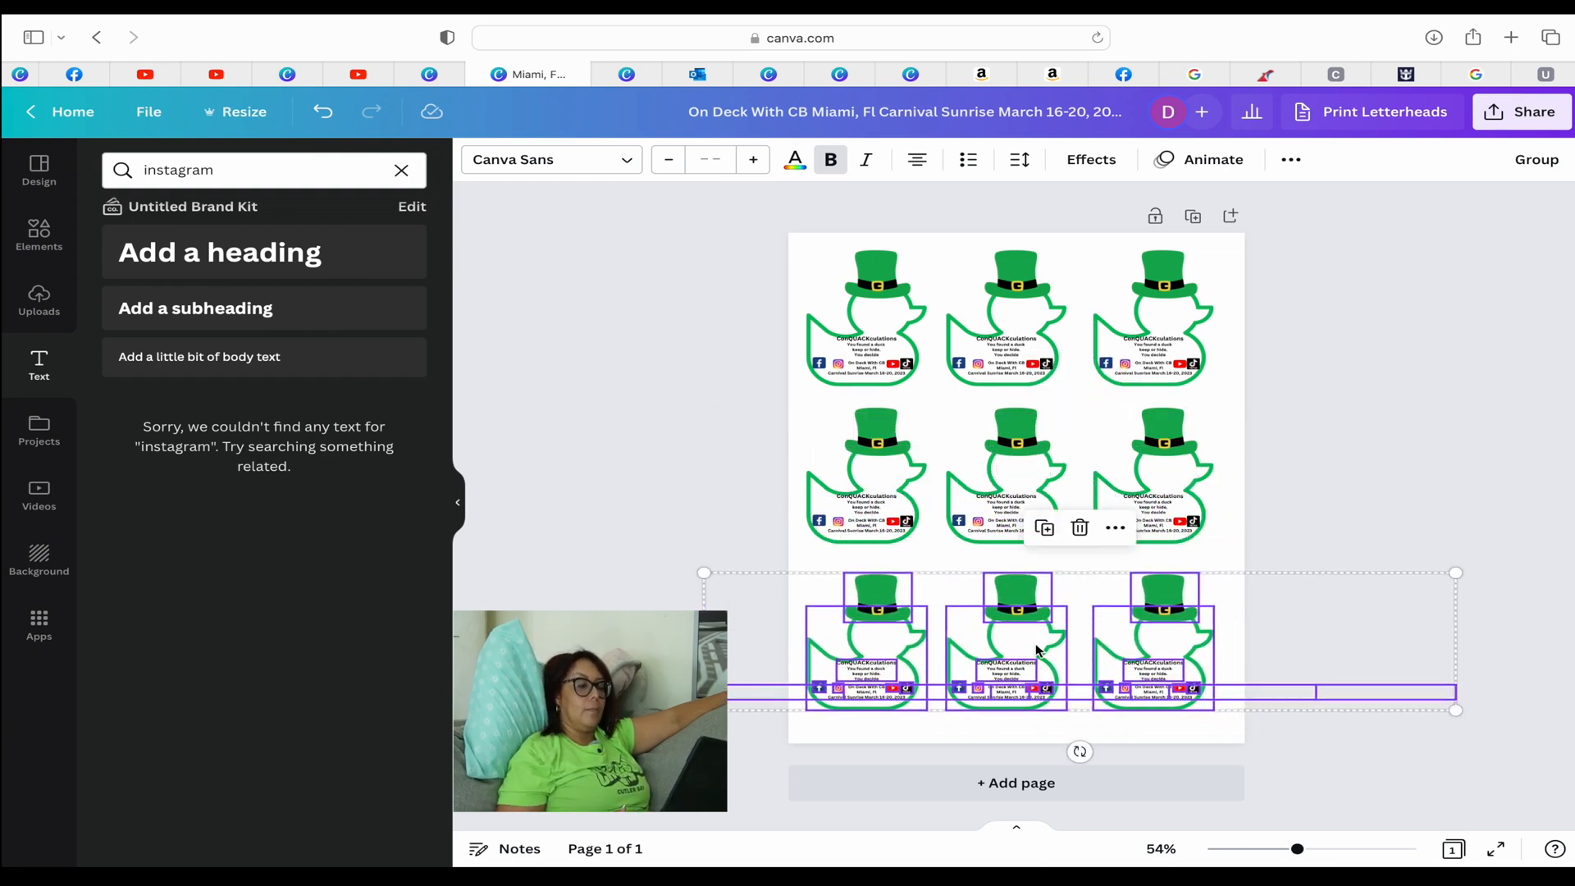
# - Slightly enlarge the middle row of duck tags to match the size of the first row
pyautogui.moveTo(797, 405); pyautogui.dragTo(1210, 537)
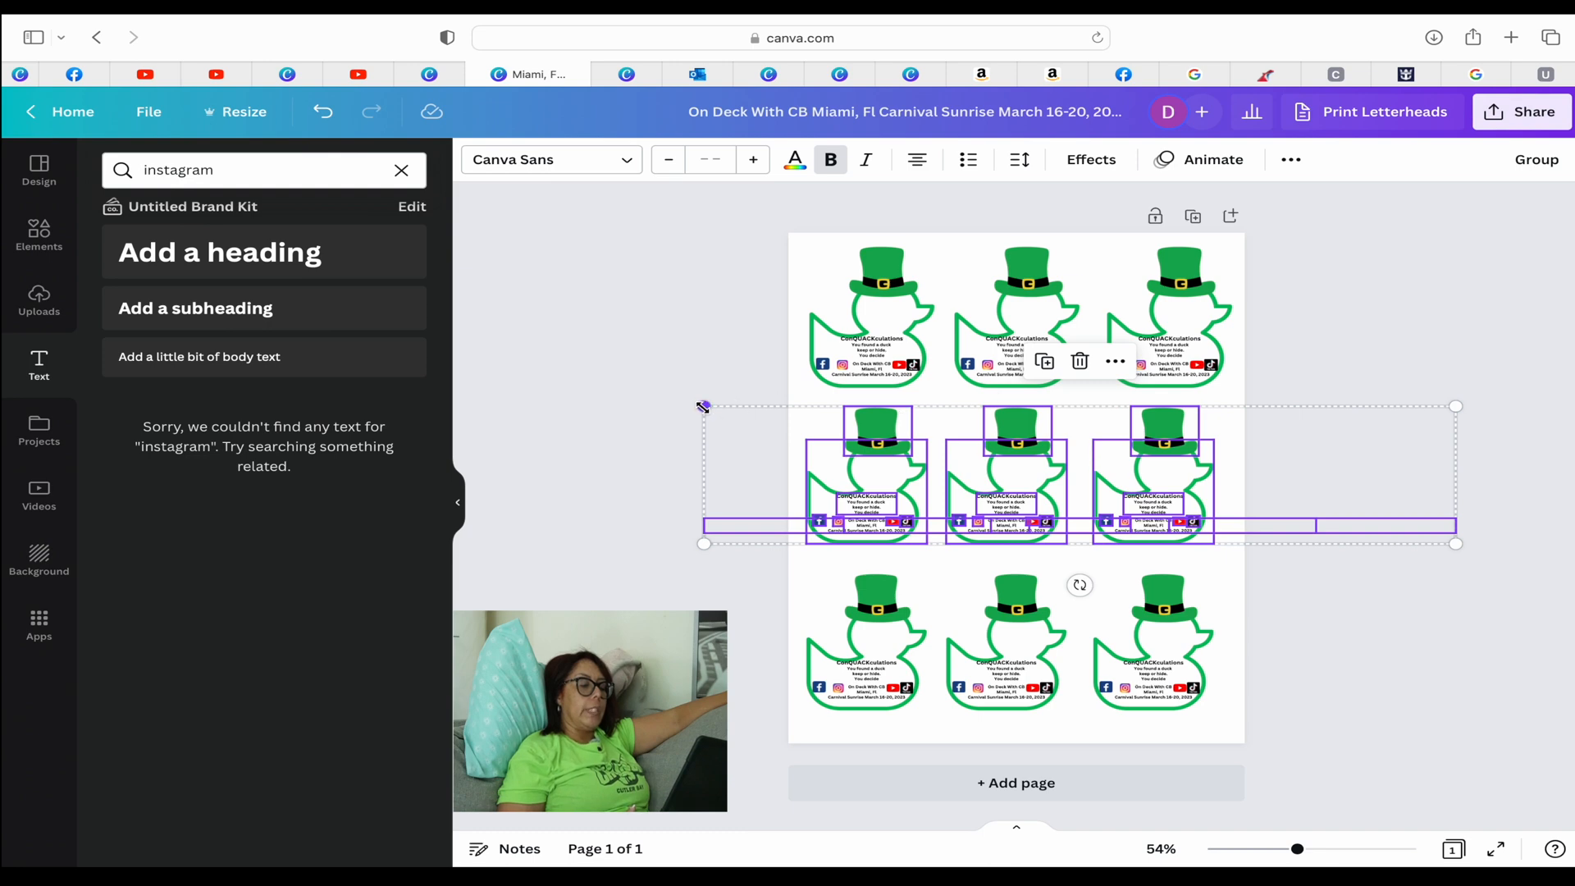
pyautogui.moveTo(703, 405); pyautogui.dragTo(686, 401)
pyautogui.moveTo(1059, 495); pyautogui.dragTo(1059, 671)
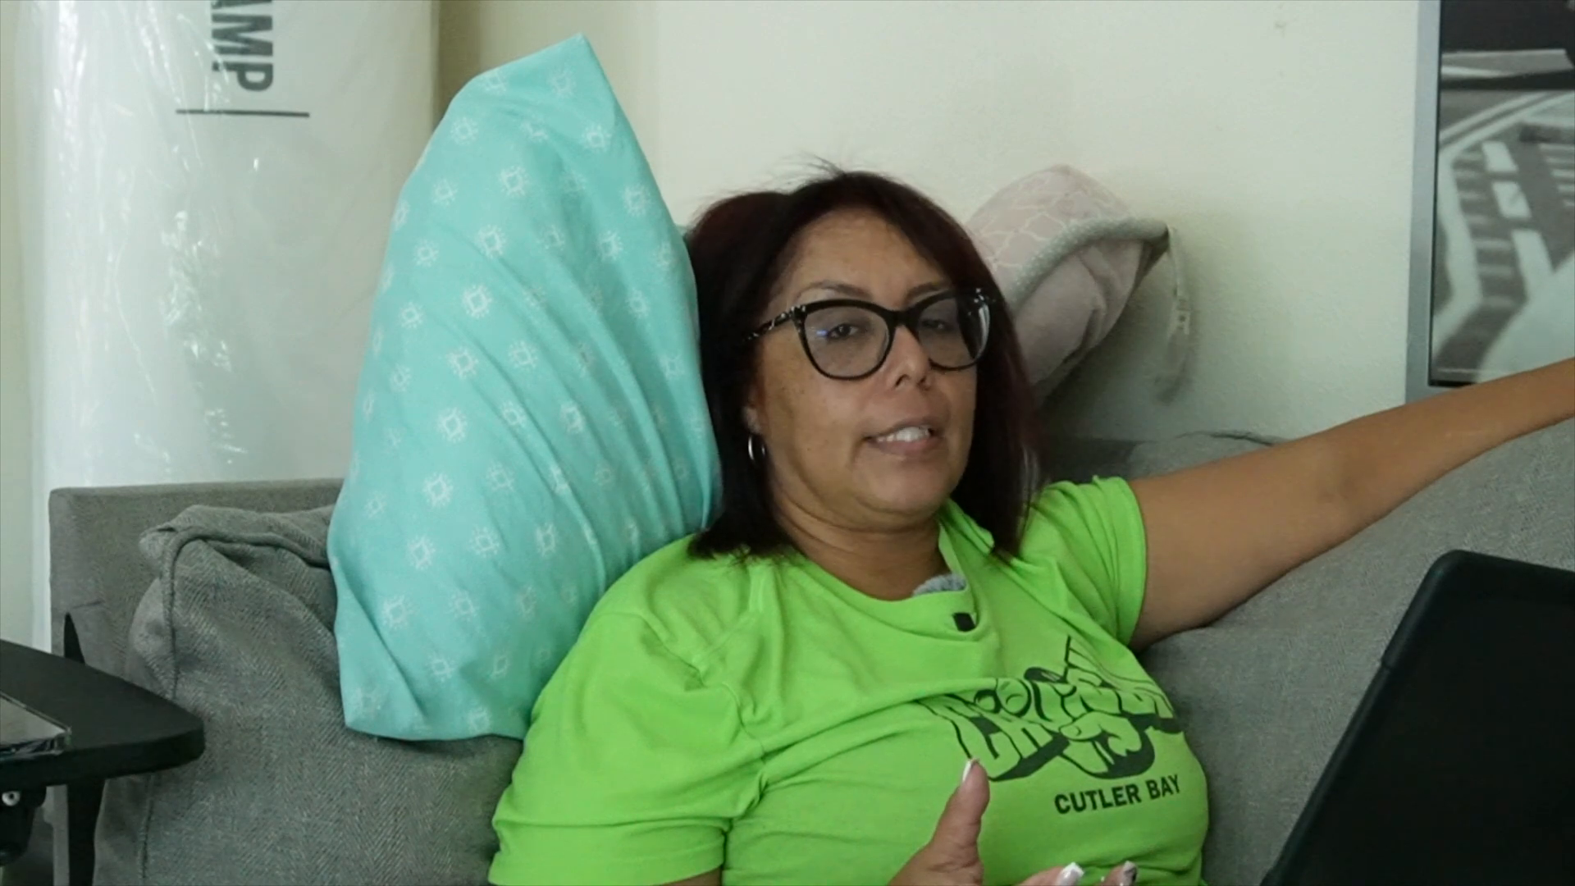